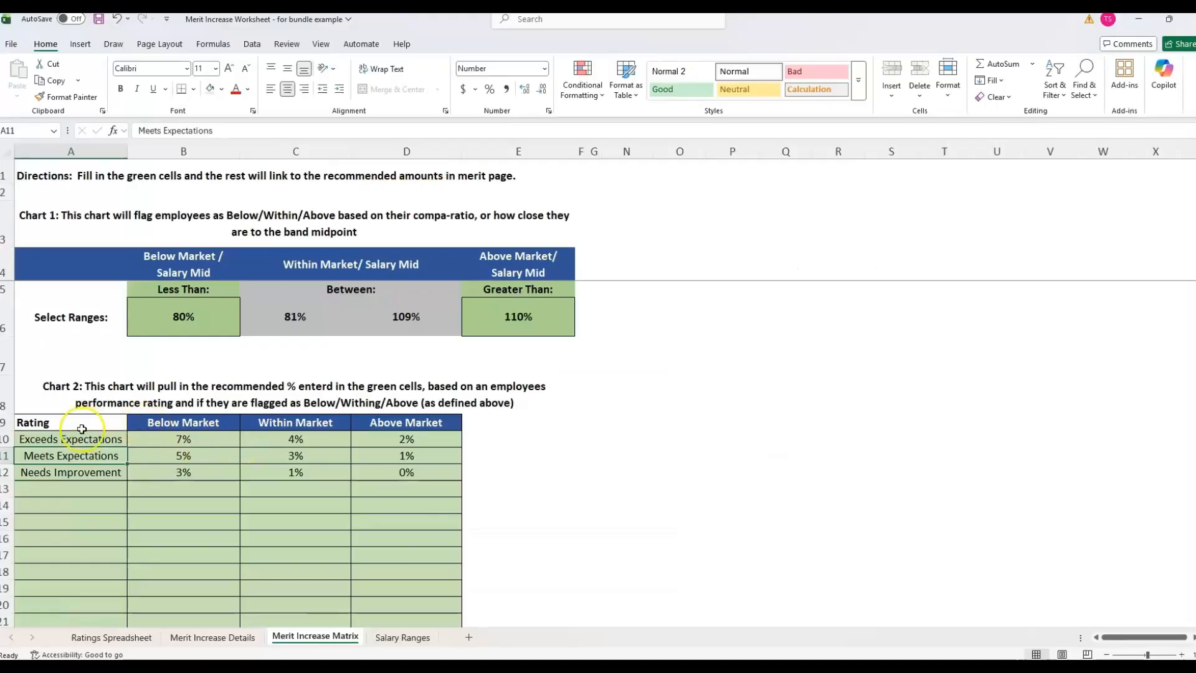
Examine Chart 2's ratings, market-position headings and merit percentages on the Merit Increase Matrix sheet
left_click(81, 429)
left_click_drag(149, 424, 426, 423)
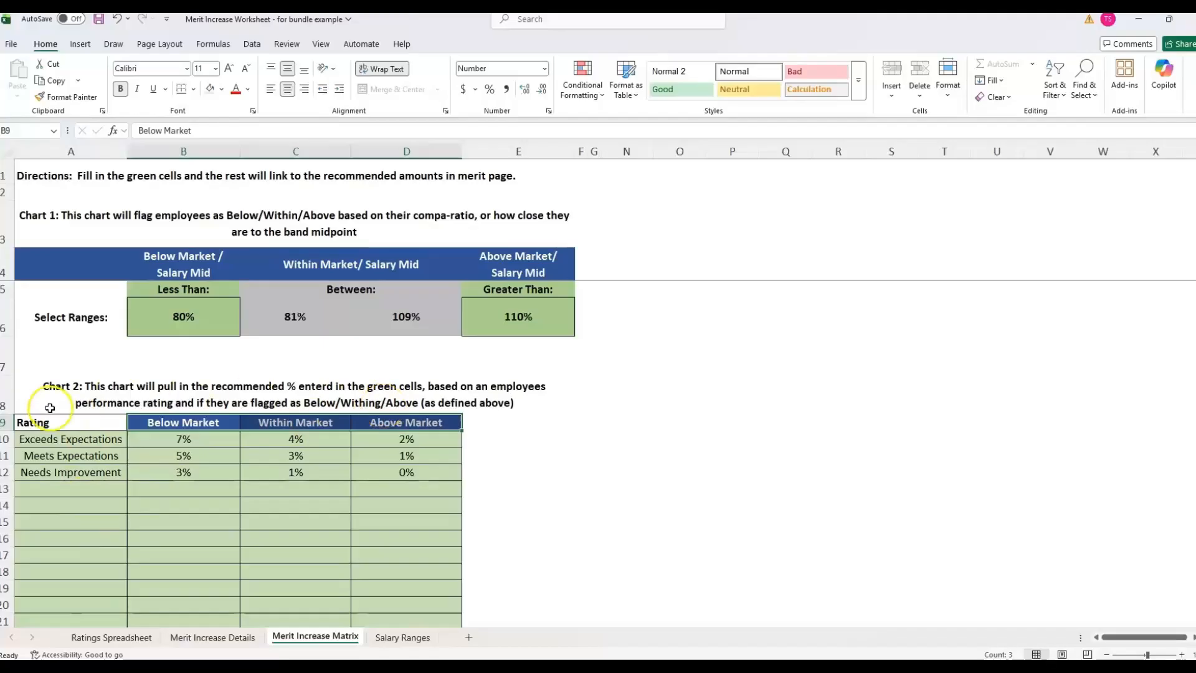
left_click_drag(79, 424, 435, 470)
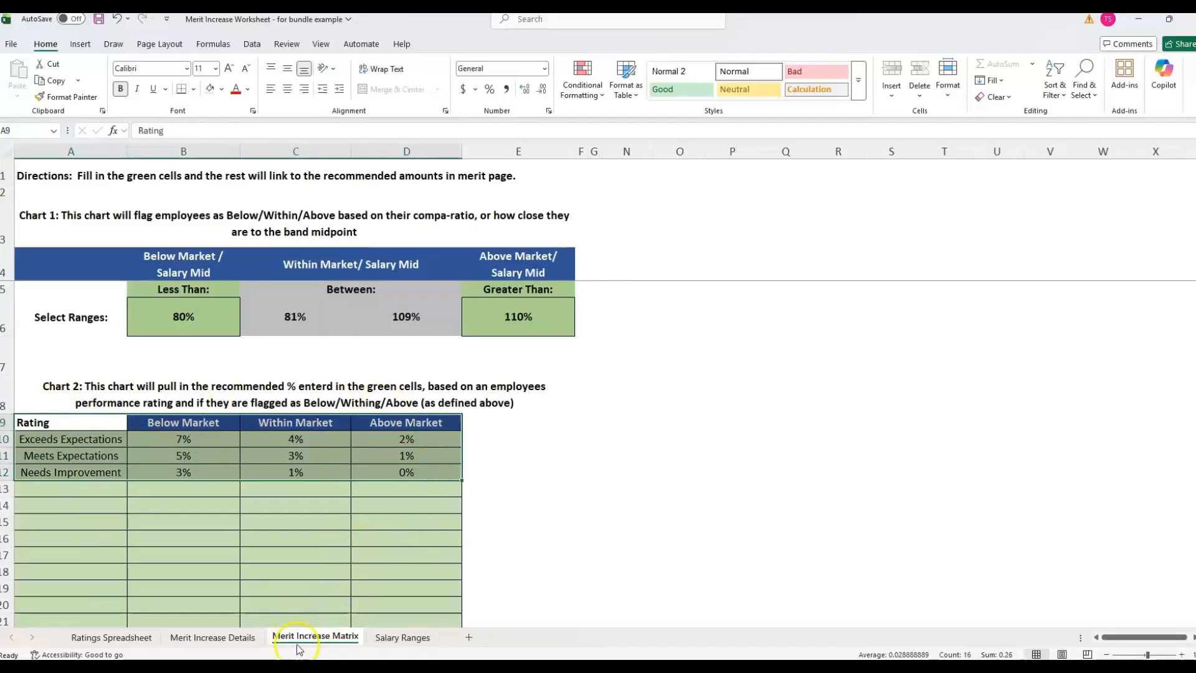
left_click_drag(105, 425, 426, 504)
left_click(94, 441)
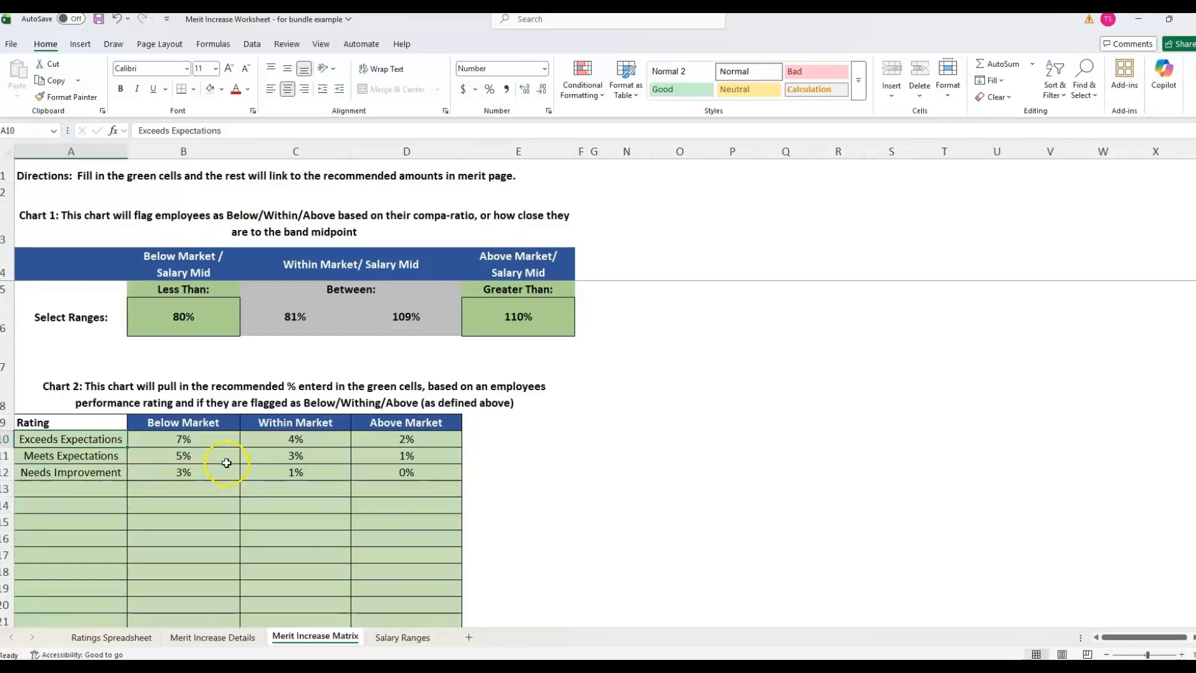
left_click(91, 446)
left_click(100, 458)
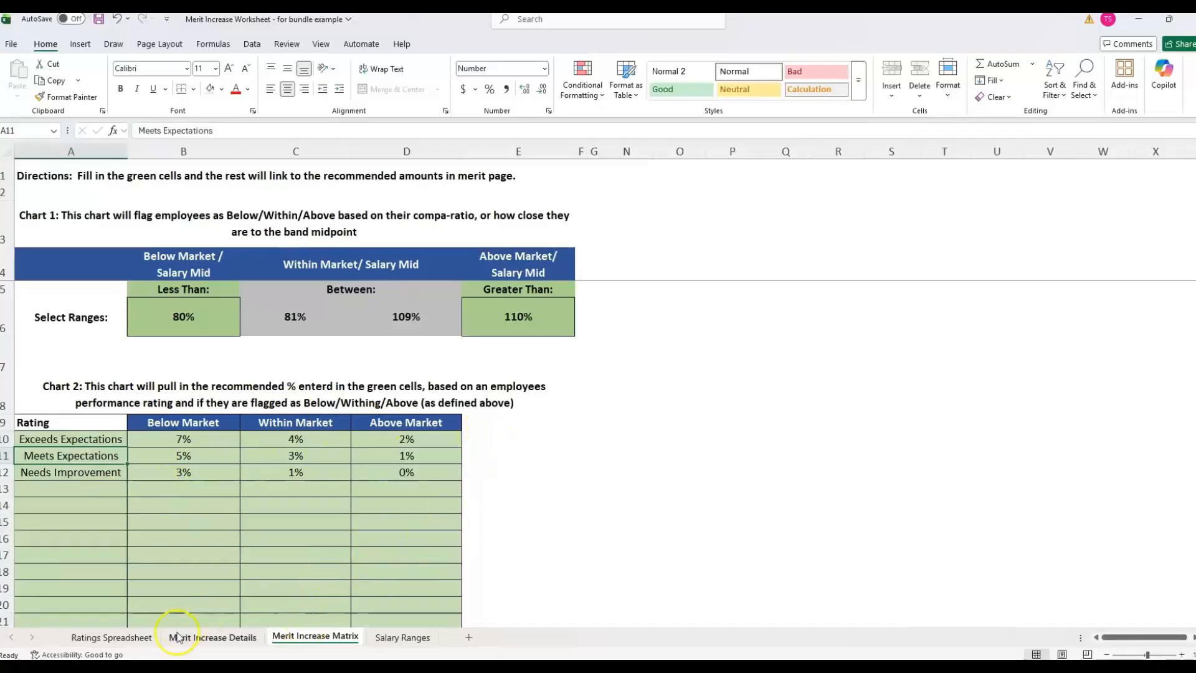
Review the employee number and proposed performance rating columns on the Ratings Spreadsheet sheet
left_click(125, 638)
left_click(37, 209)
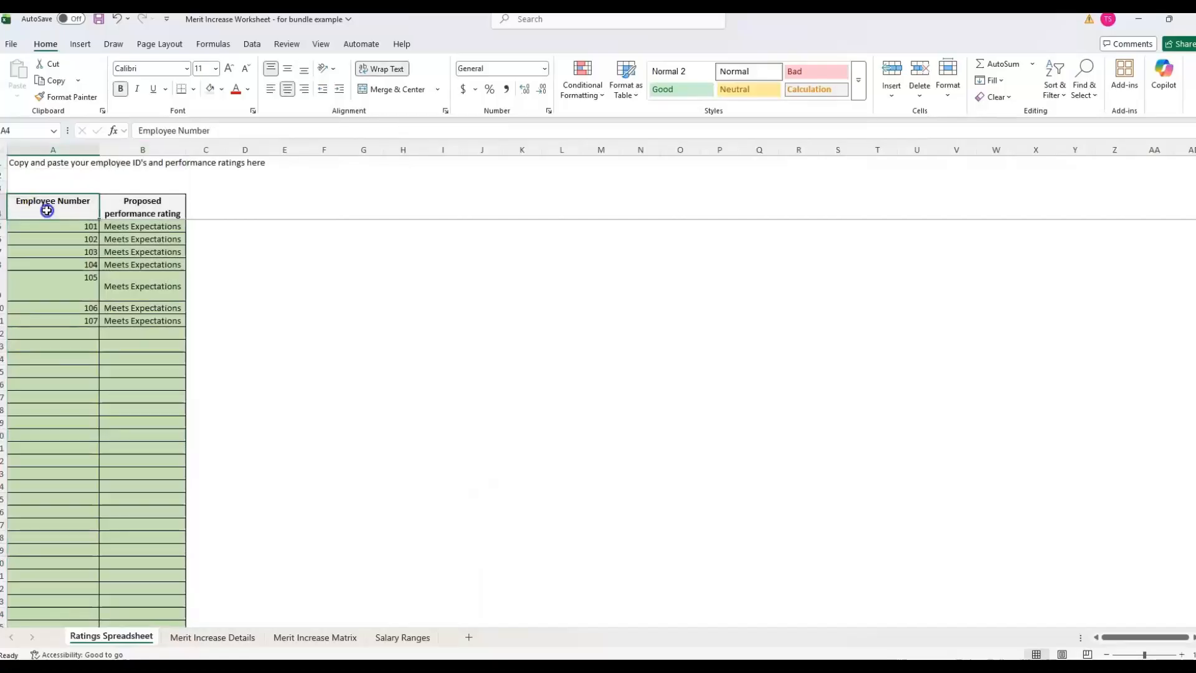
left_click(134, 204)
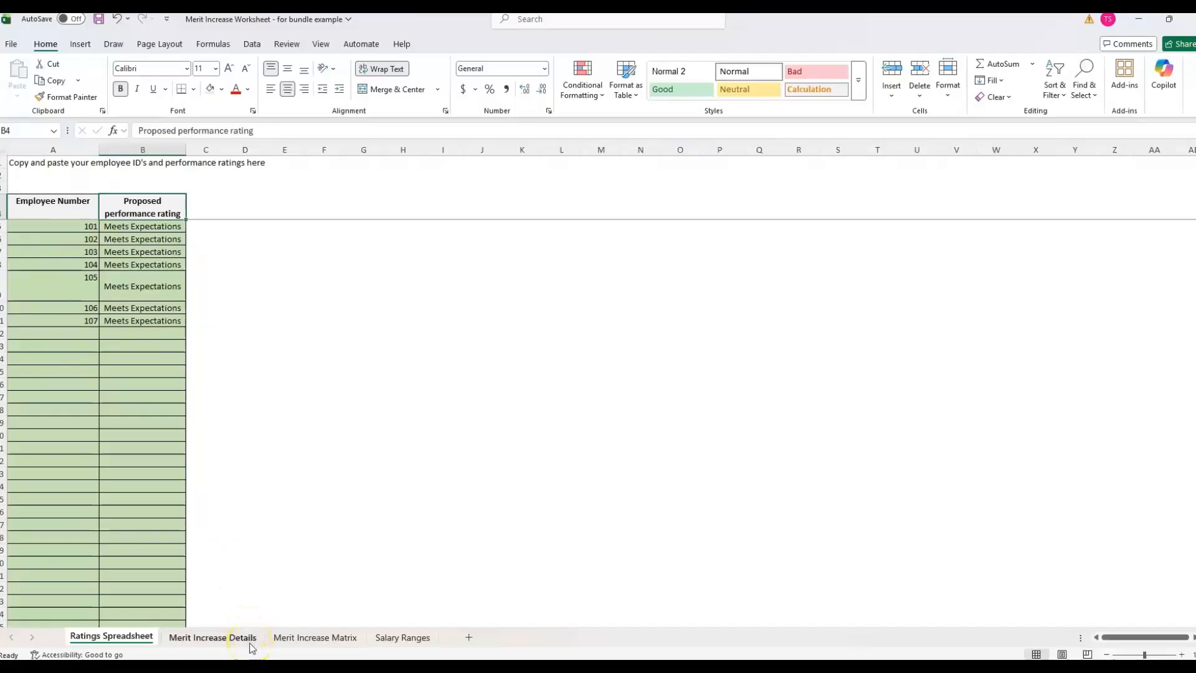
Return to the Merit Increase Matrix sheet and review the rating rows of Chart 2
left_click(322, 641)
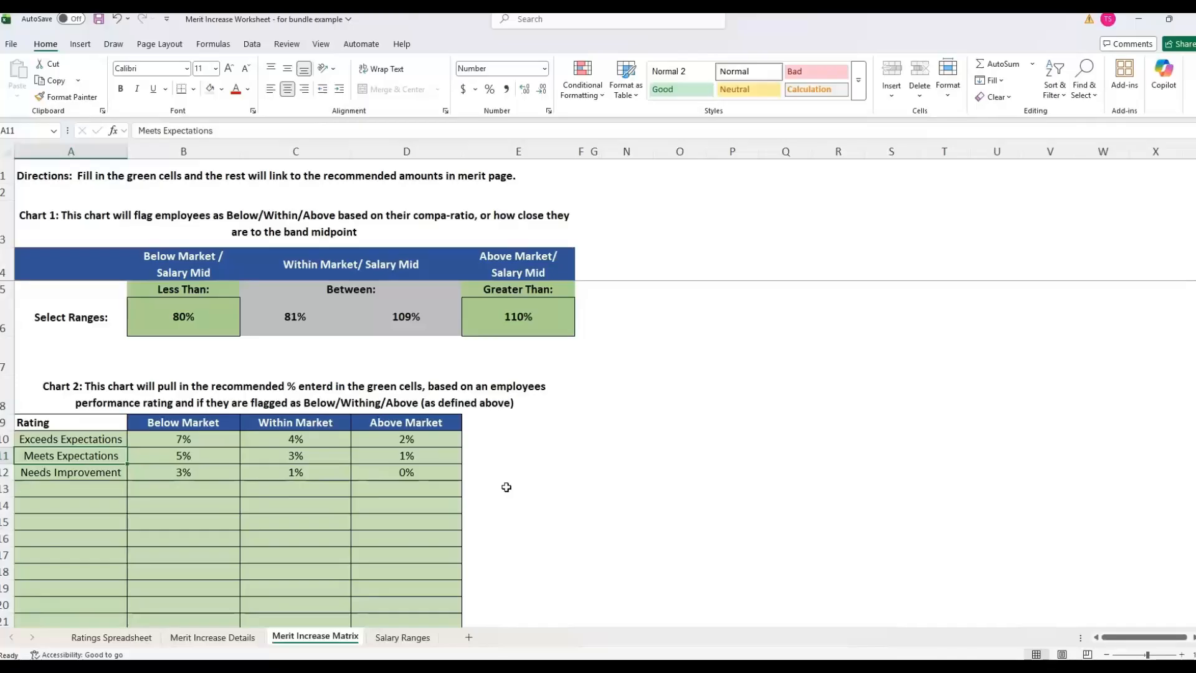
left_click(553, 423)
left_click(625, 422)
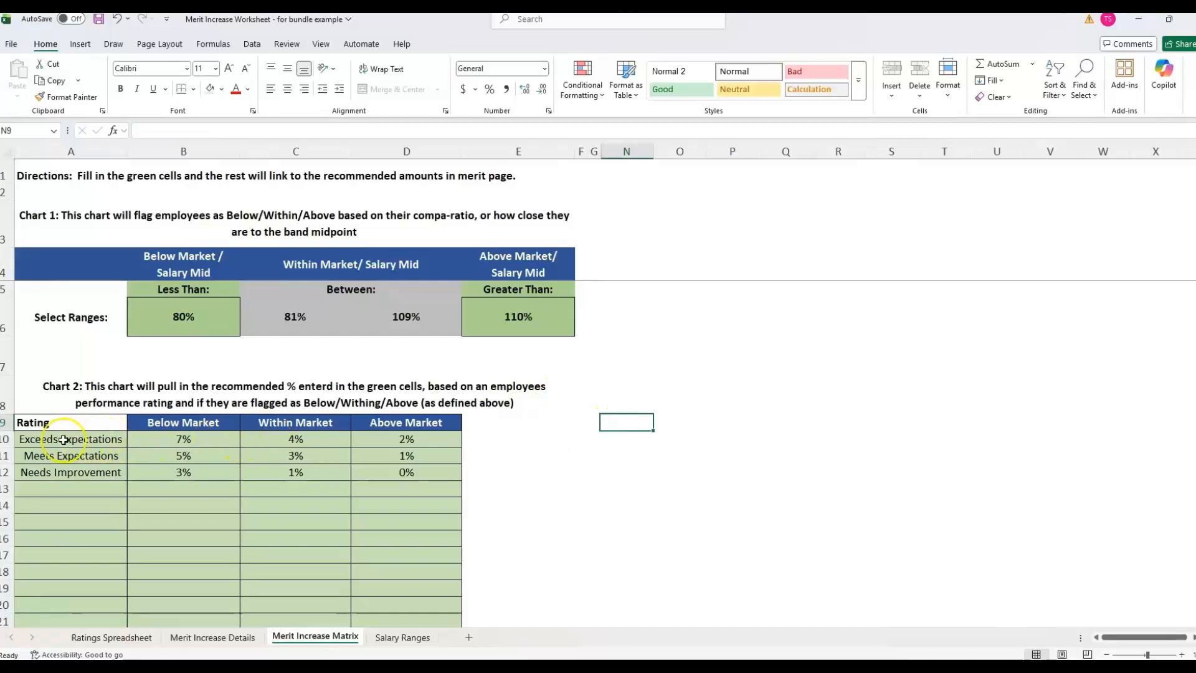
left_click_drag(81, 438, 92, 476)
scroll(94, 462, "down", 2)
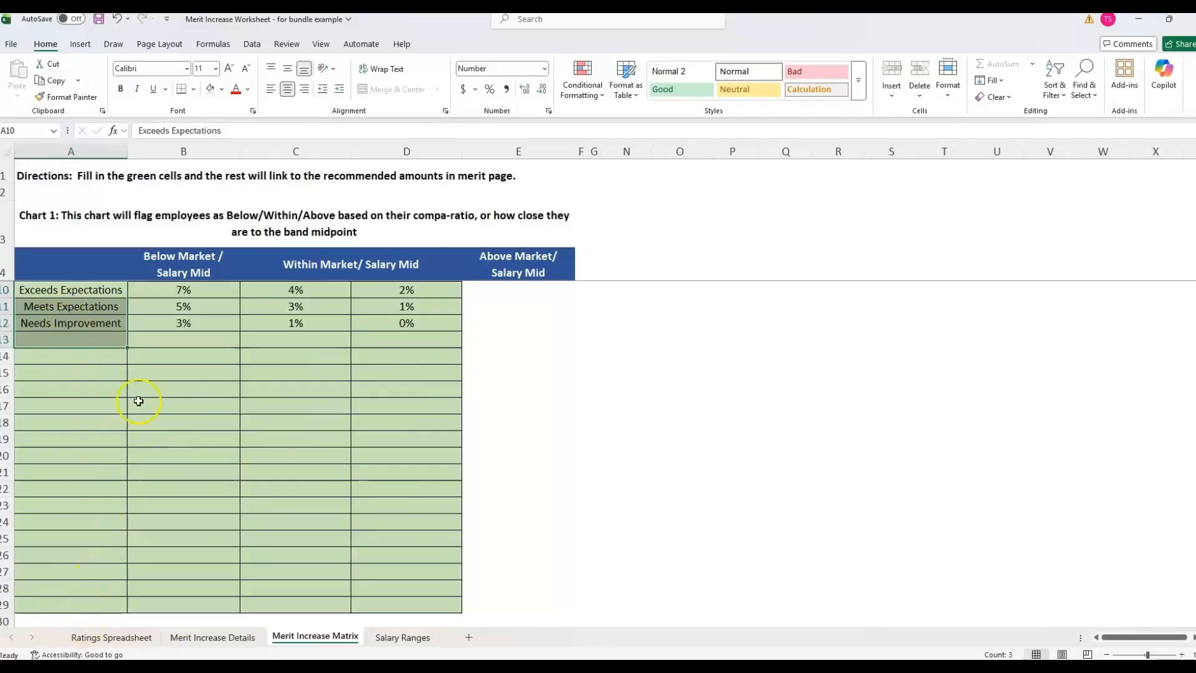
scroll(100, 376, "up", 1)
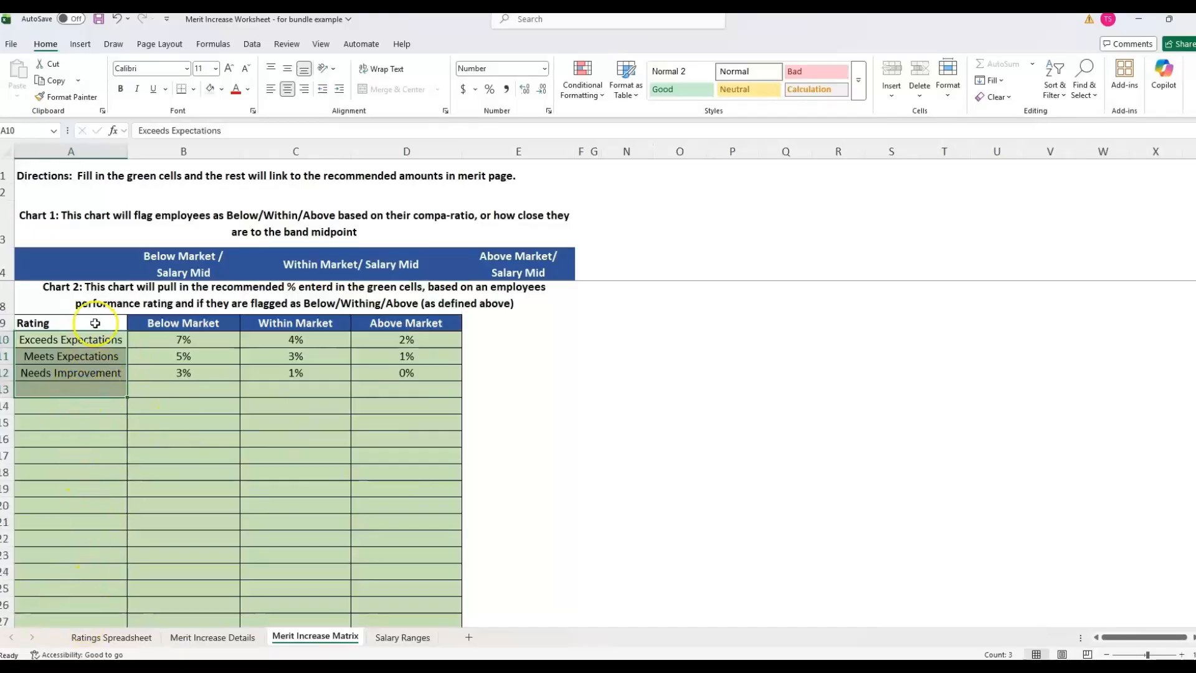
scroll(94, 323, "up", 1)
Copy the Chart 2 table A9:D12 and paste it transposed, with its formatting, starting at cell N9
left_click_drag(93, 373, 414, 423)
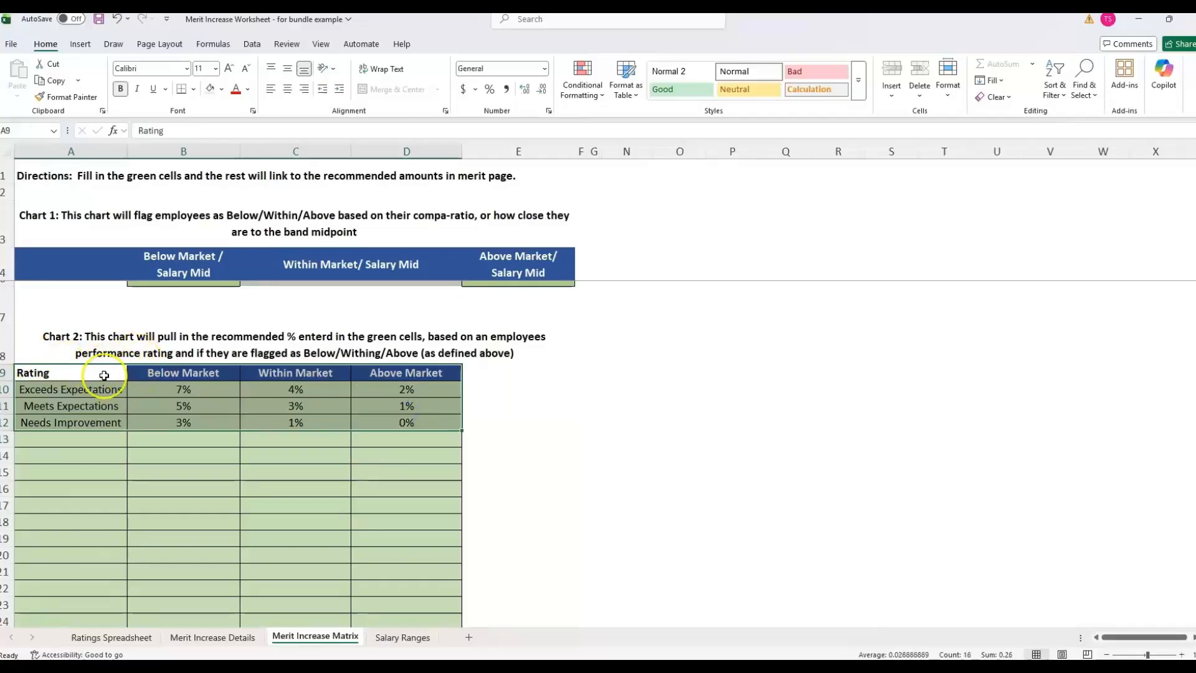
key("ctrl+c")
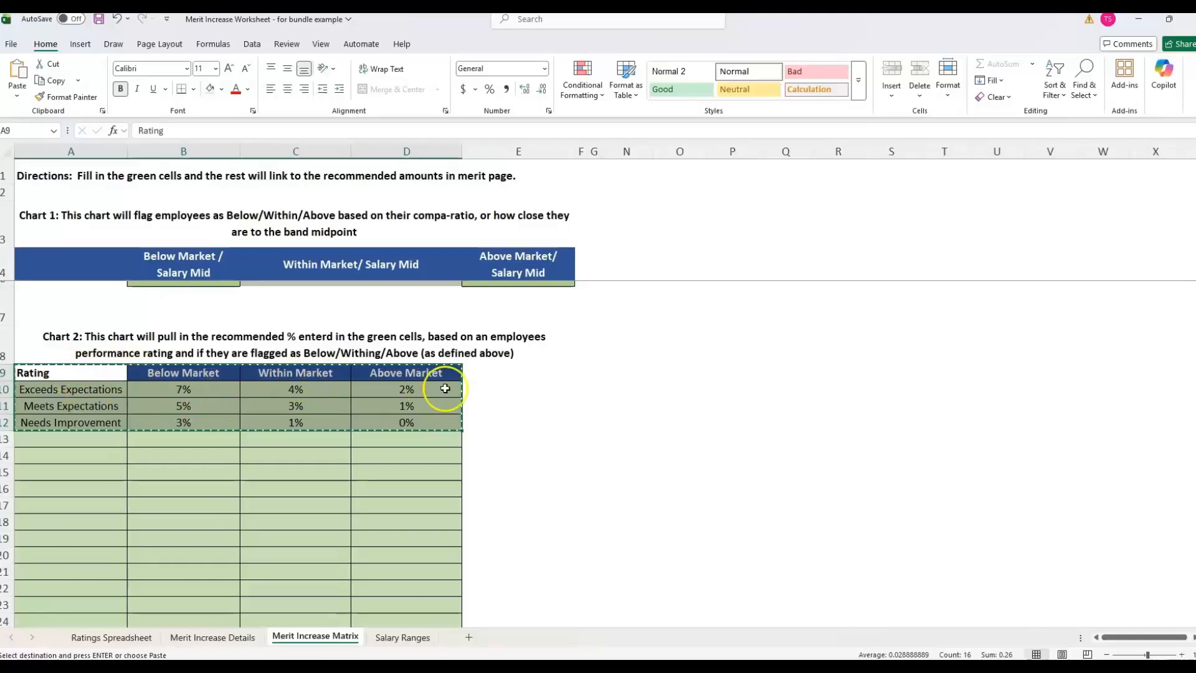
left_click(530, 373)
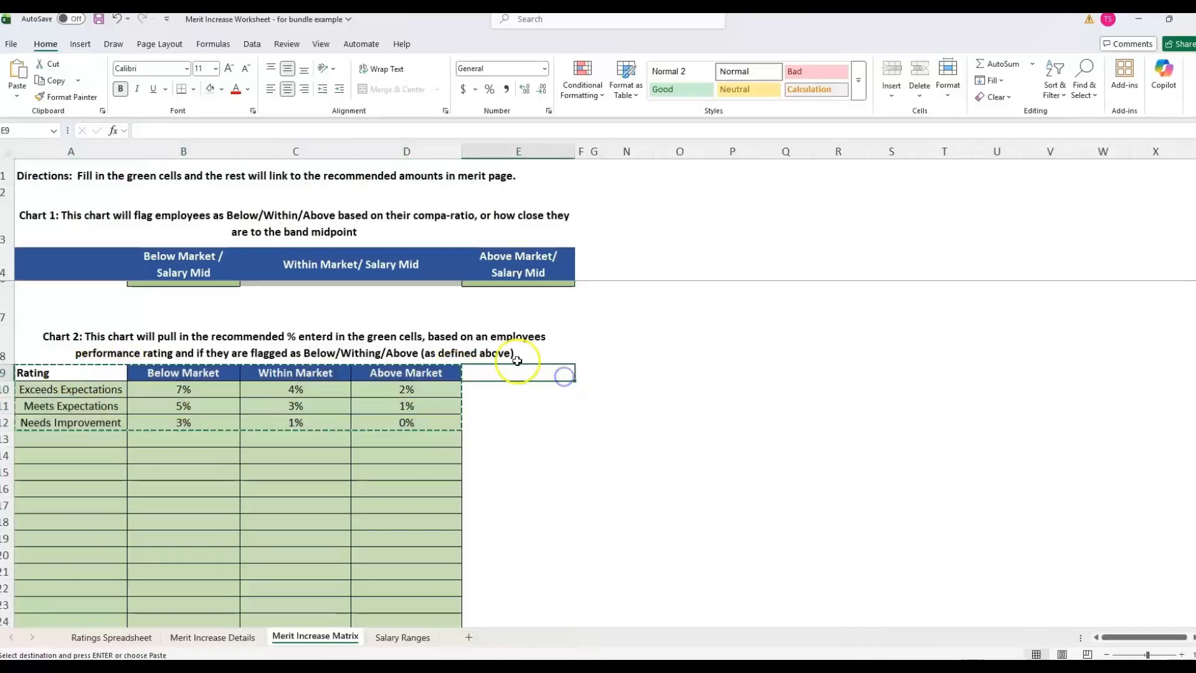
left_click(620, 370)
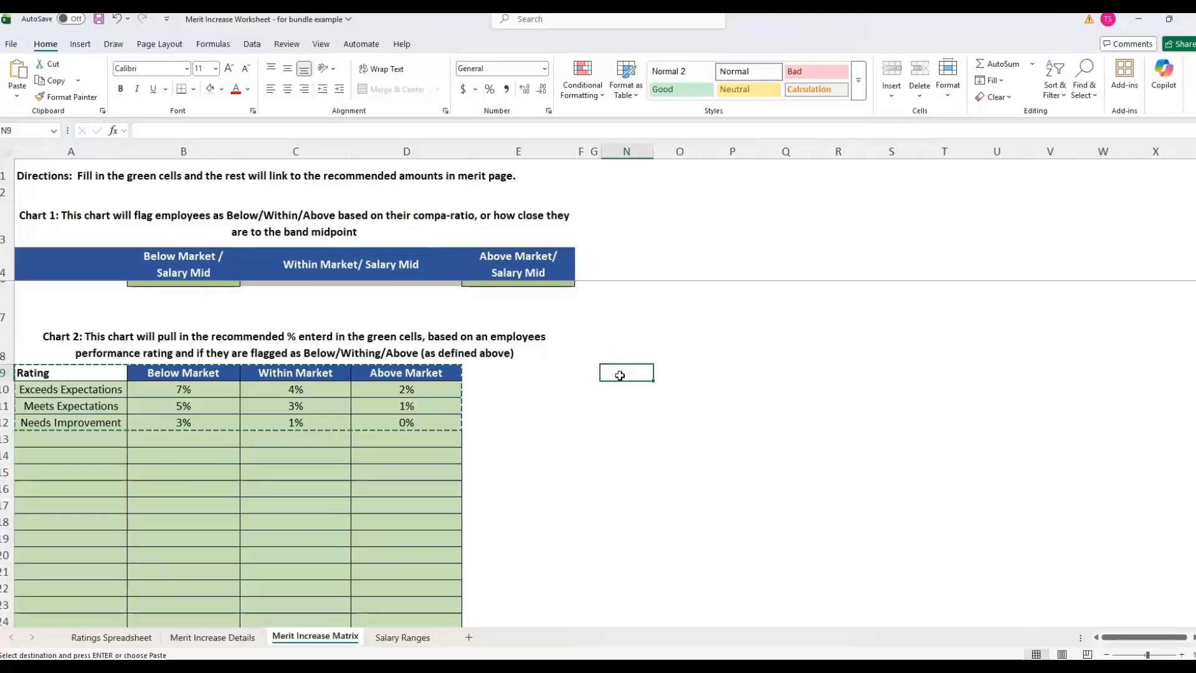
right_click(620, 377)
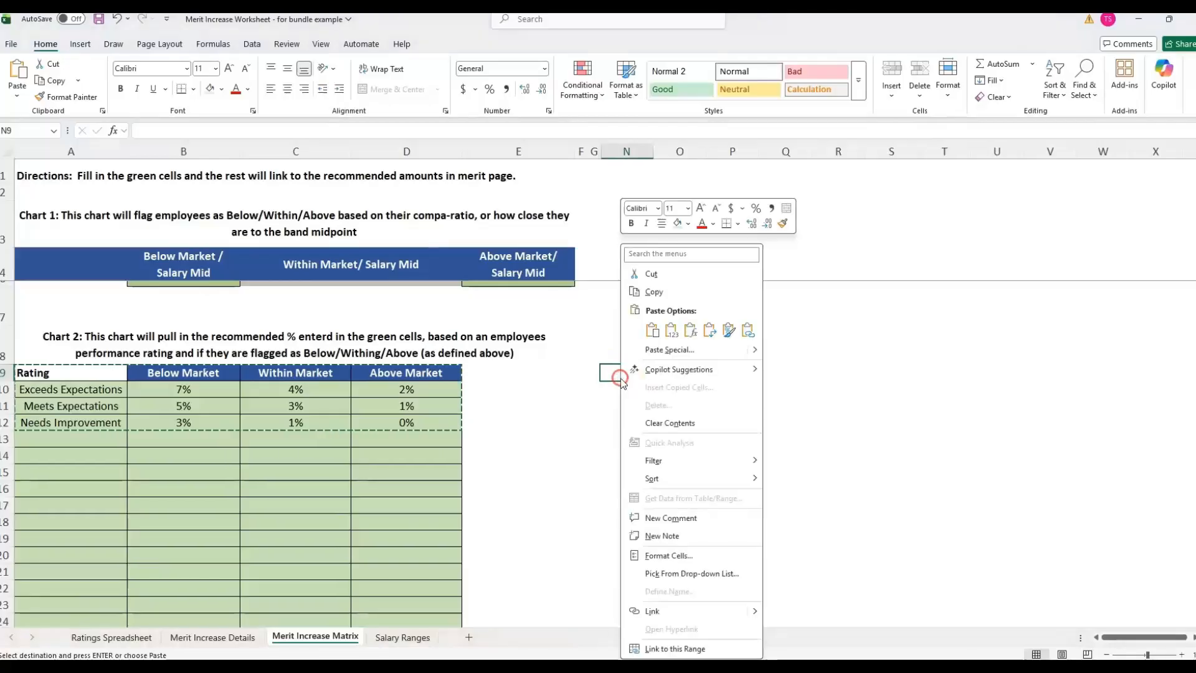
left_click(662, 352)
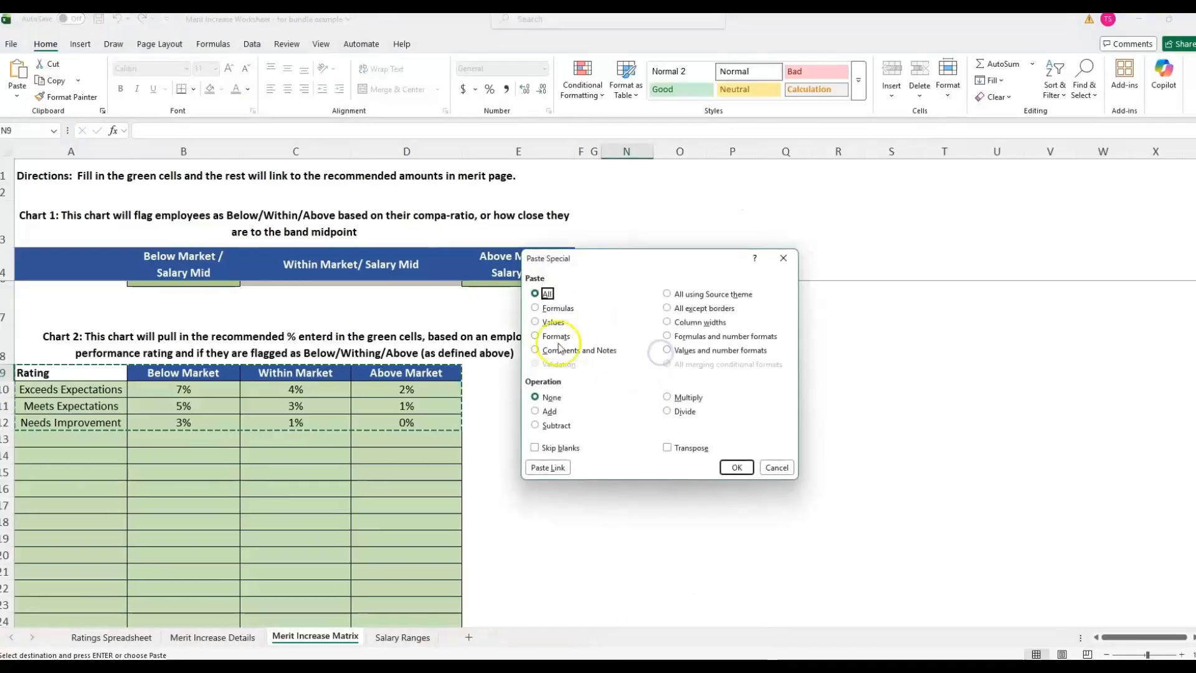
left_click(671, 450)
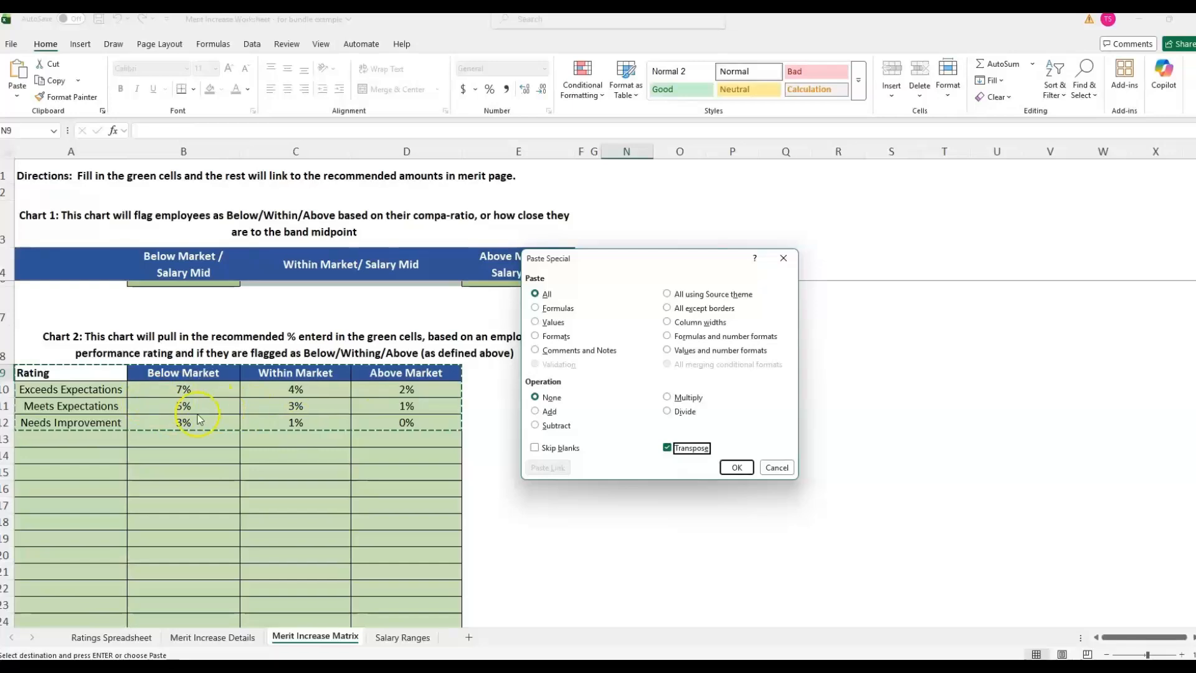
left_click(685, 353)
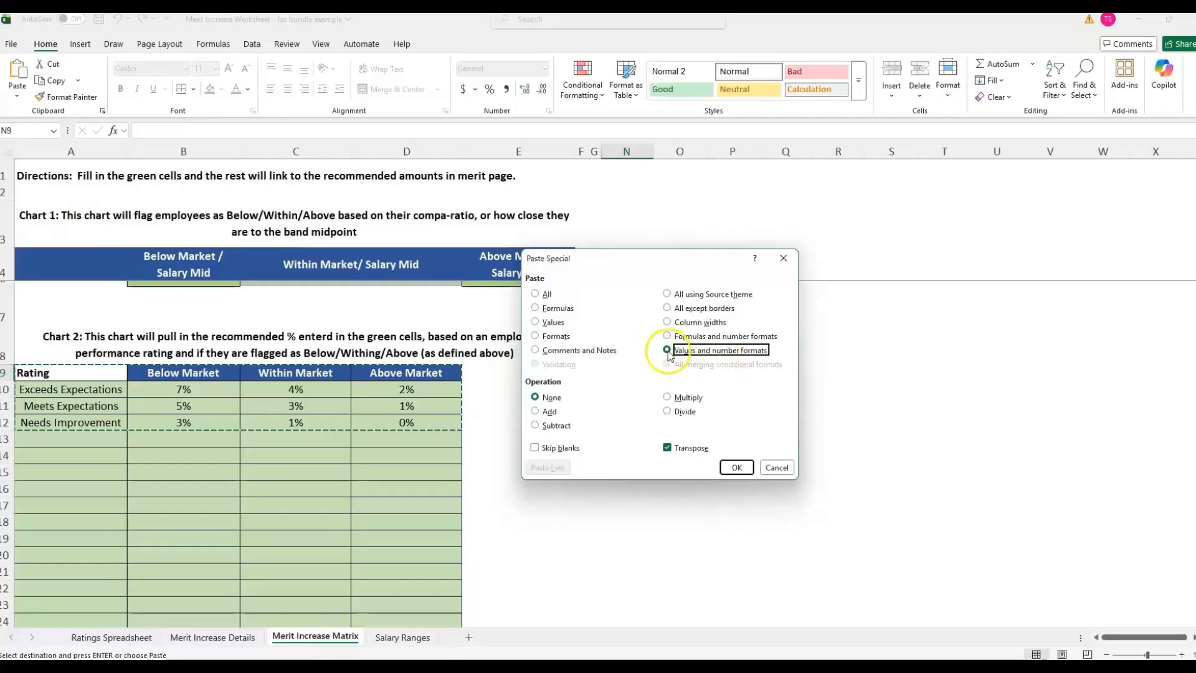
left_click(737, 468)
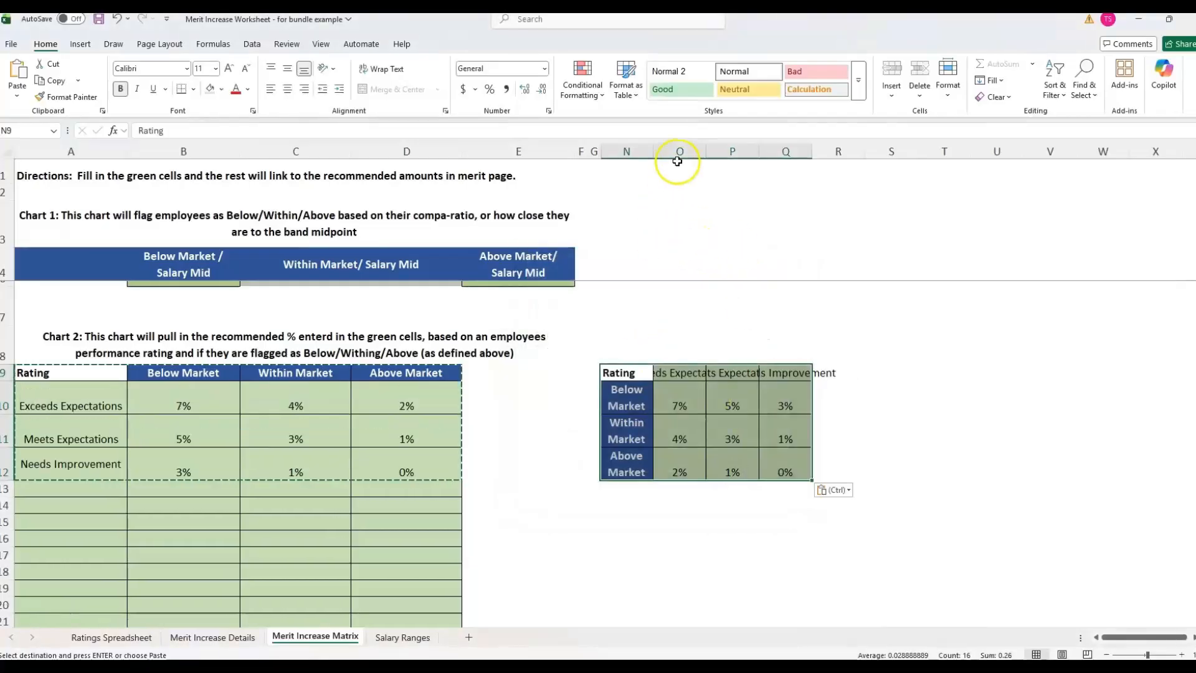
Widen columns O, P and Q to fit the rating headings of the transposed table
left_click_drag(707, 152, 746, 152)
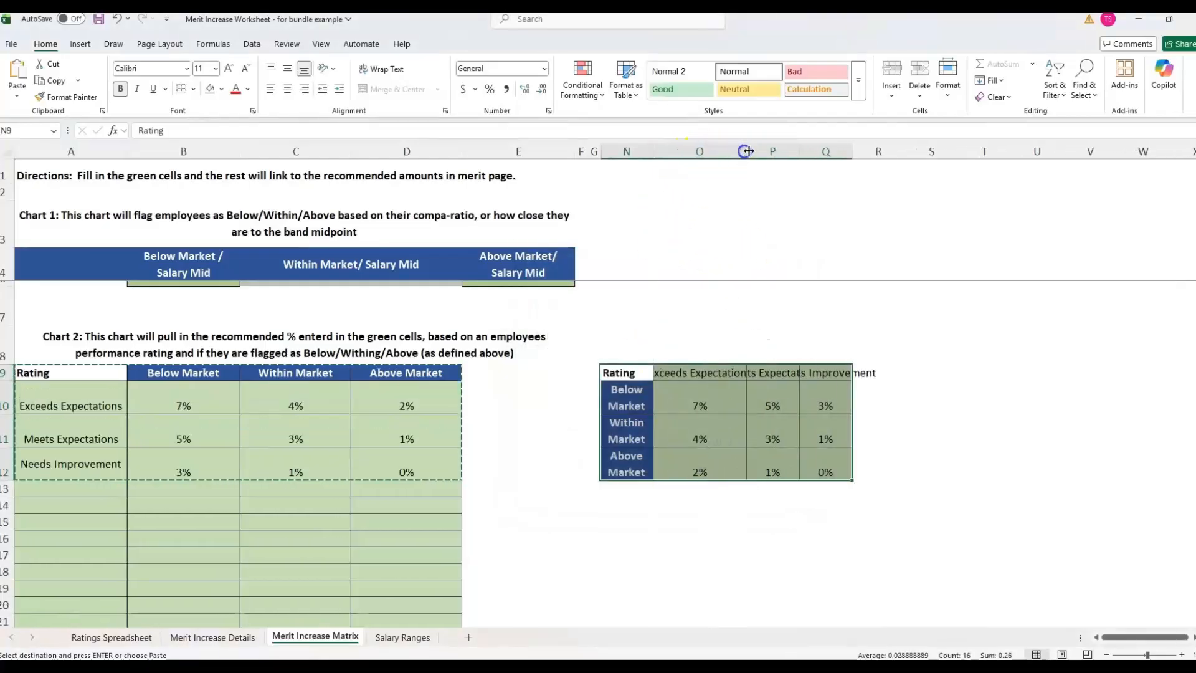
double_click(796, 154)
double_click(747, 153)
Compare the Exceeds Expectations rate for Below Market in the original table with its transposed counterpart
left_click(618, 391)
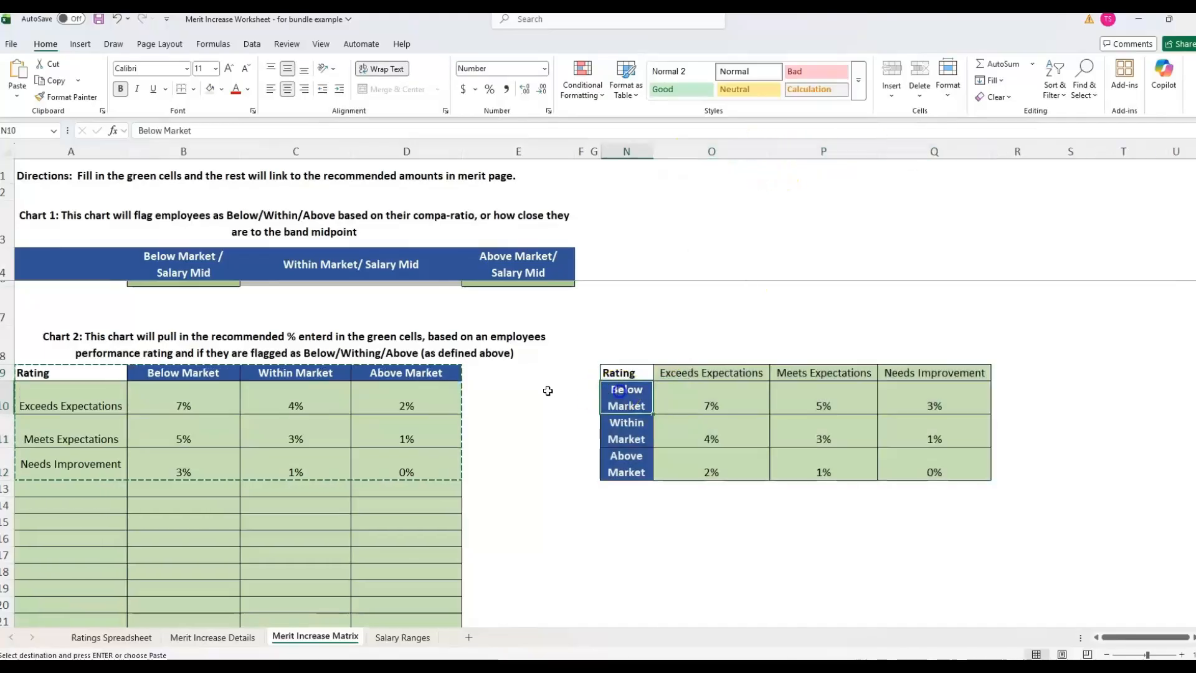
left_click(86, 439)
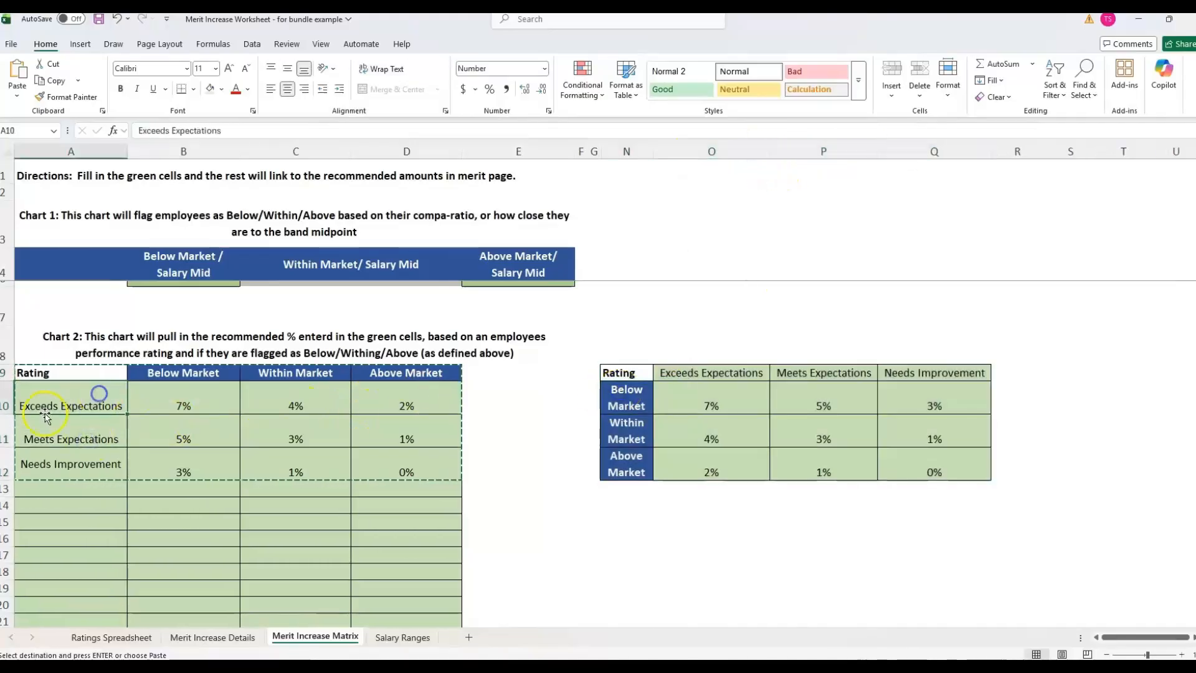
left_click(200, 407)
left_click(178, 373)
left_click(181, 393)
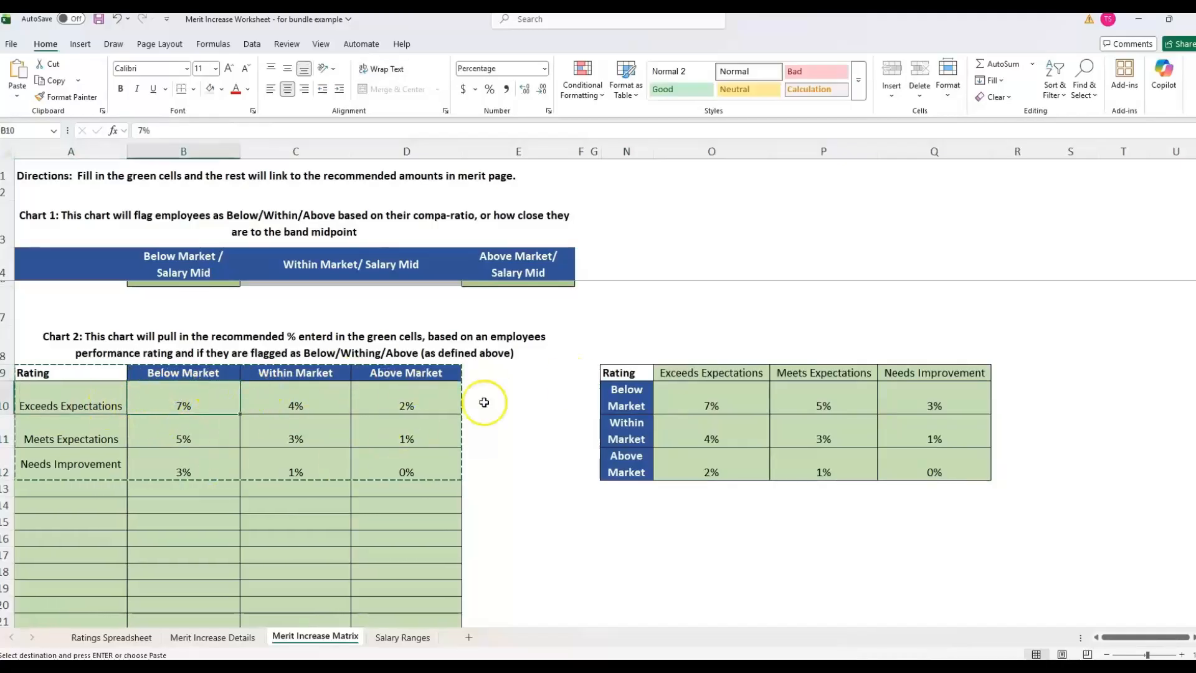
left_click(711, 405)
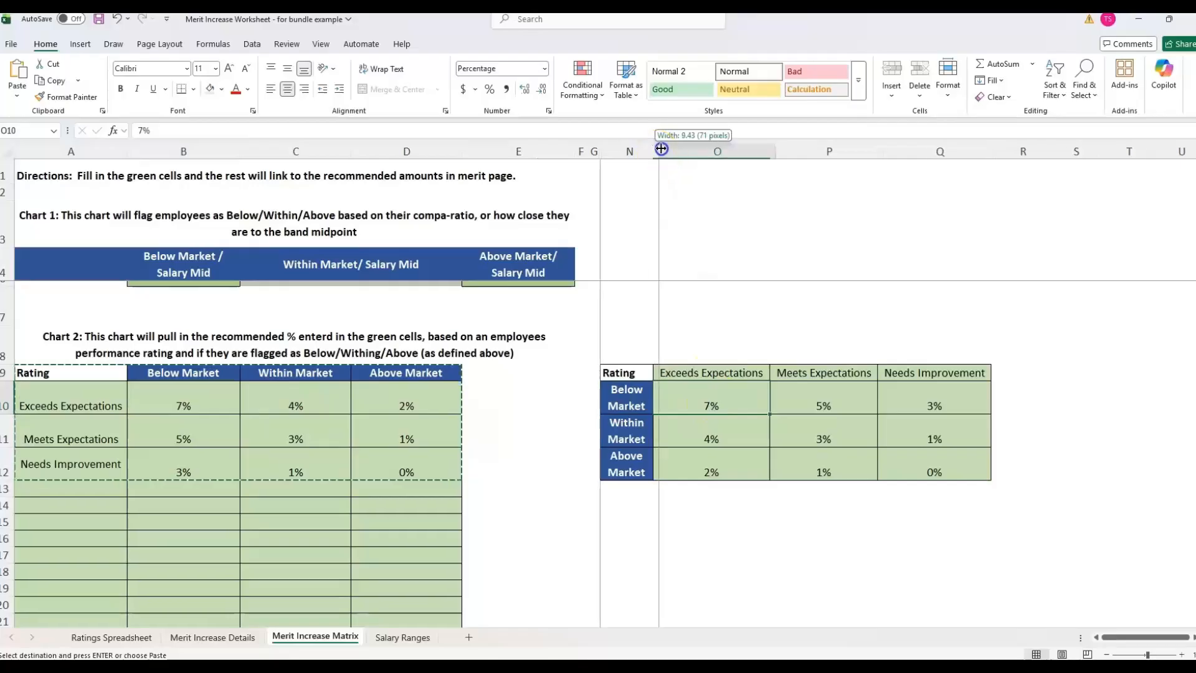
Widen column N slightly and check the headings and percentages across the transposed table
left_click_drag(654, 152, 671, 152)
left_click(723, 371)
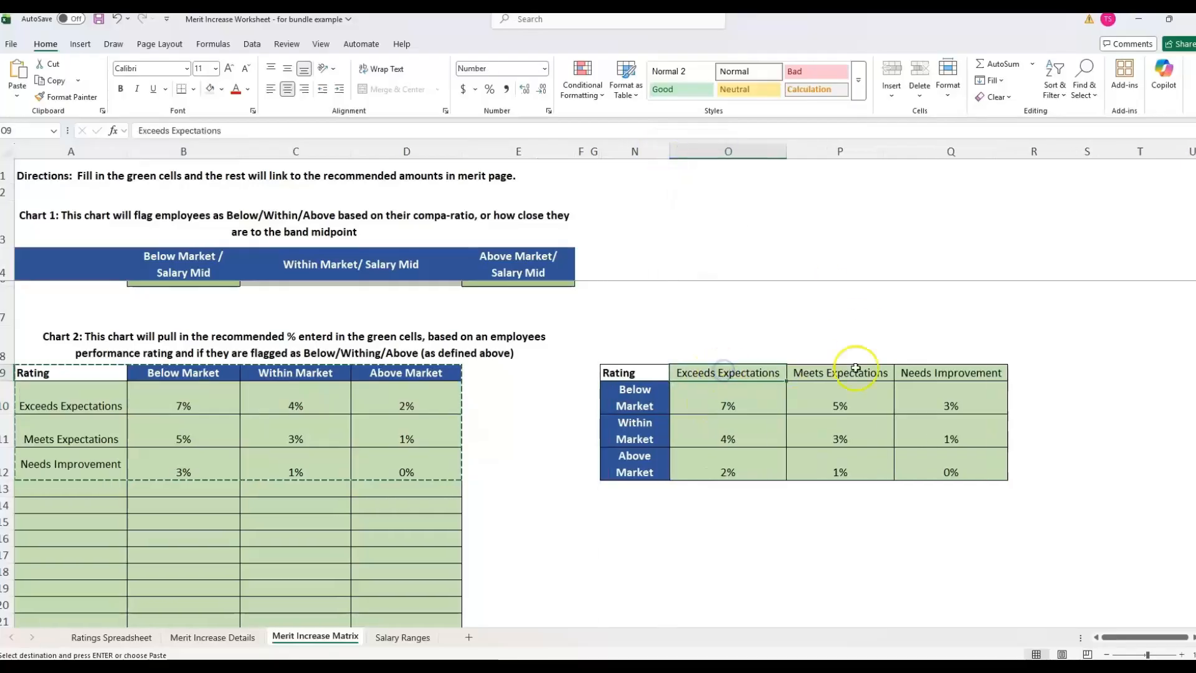
left_click(714, 402)
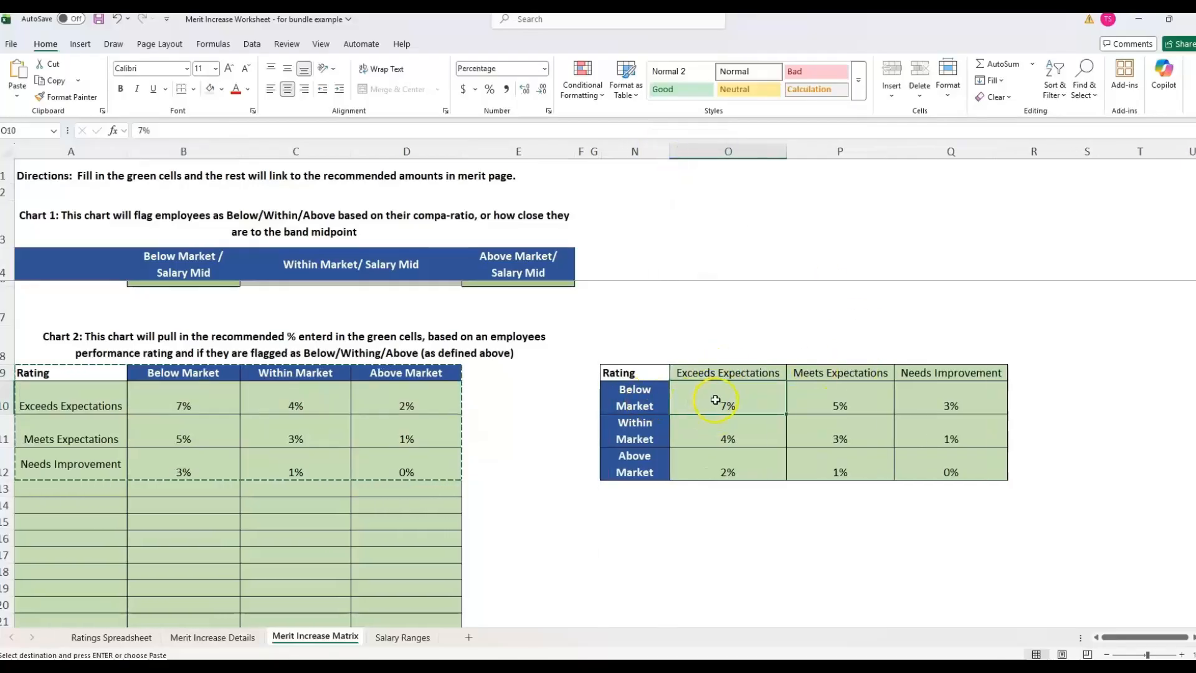
left_click(634, 397)
left_click(701, 404)
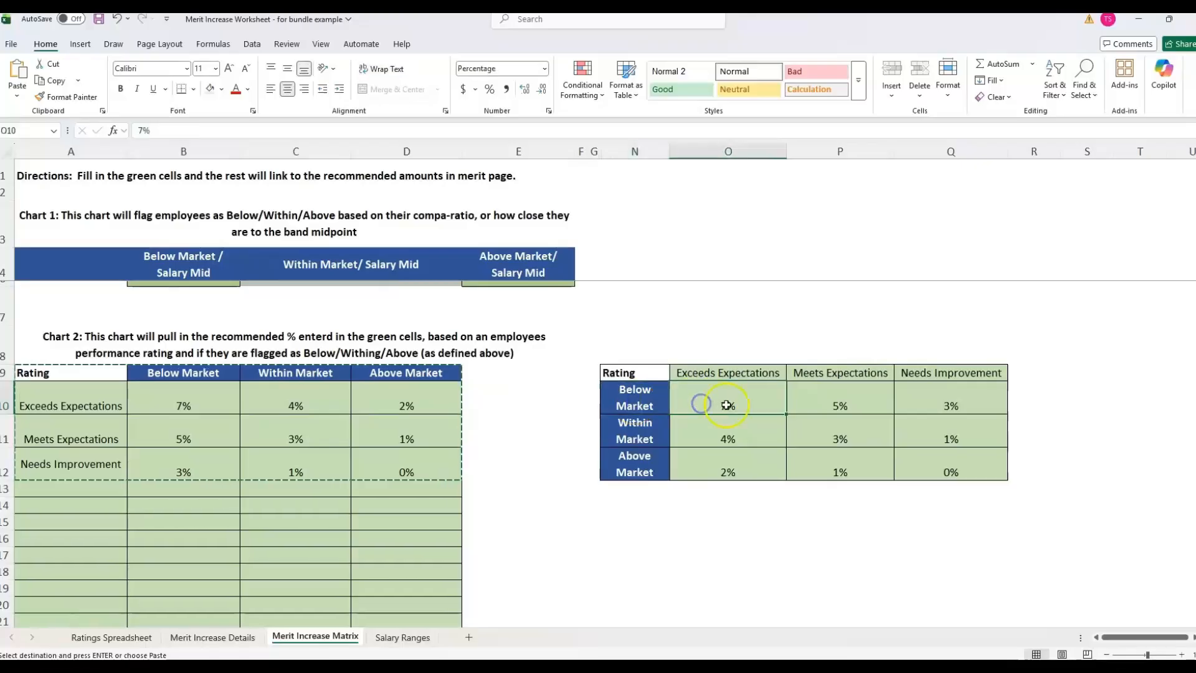
left_click(867, 447)
left_click(934, 466)
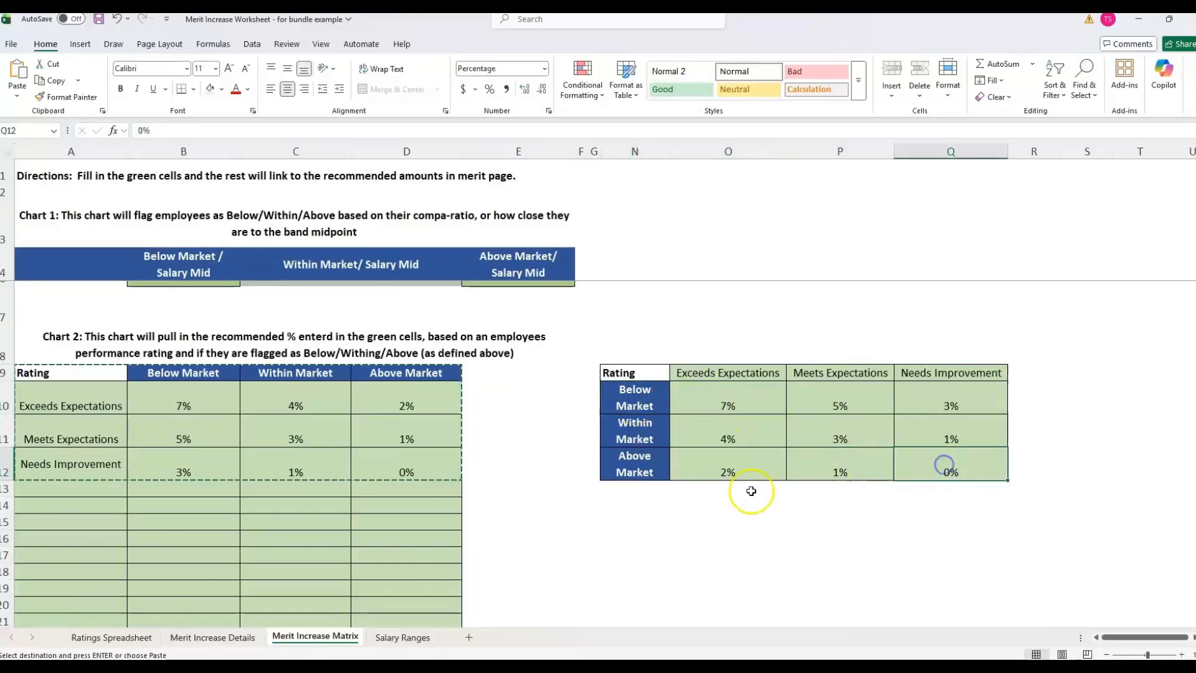
left_click(775, 422)
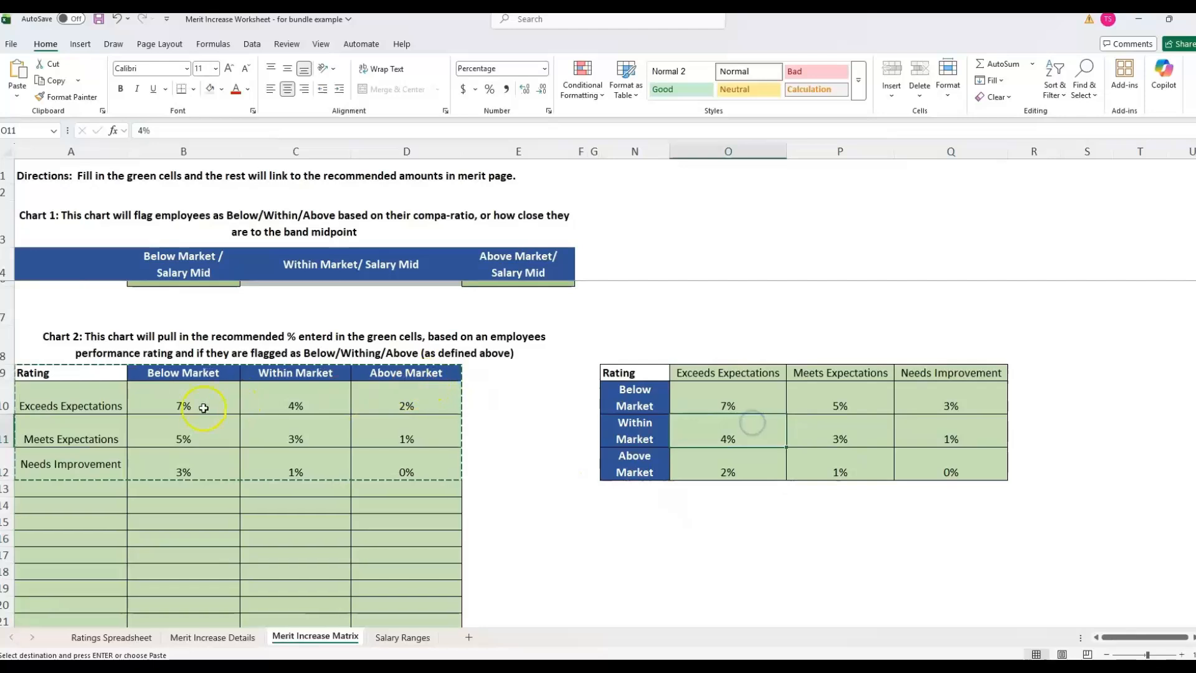
Set the original table's Meets Expectations rate for Below Market to 6%, check the transposed copy, and undo the change
left_click(166, 436)
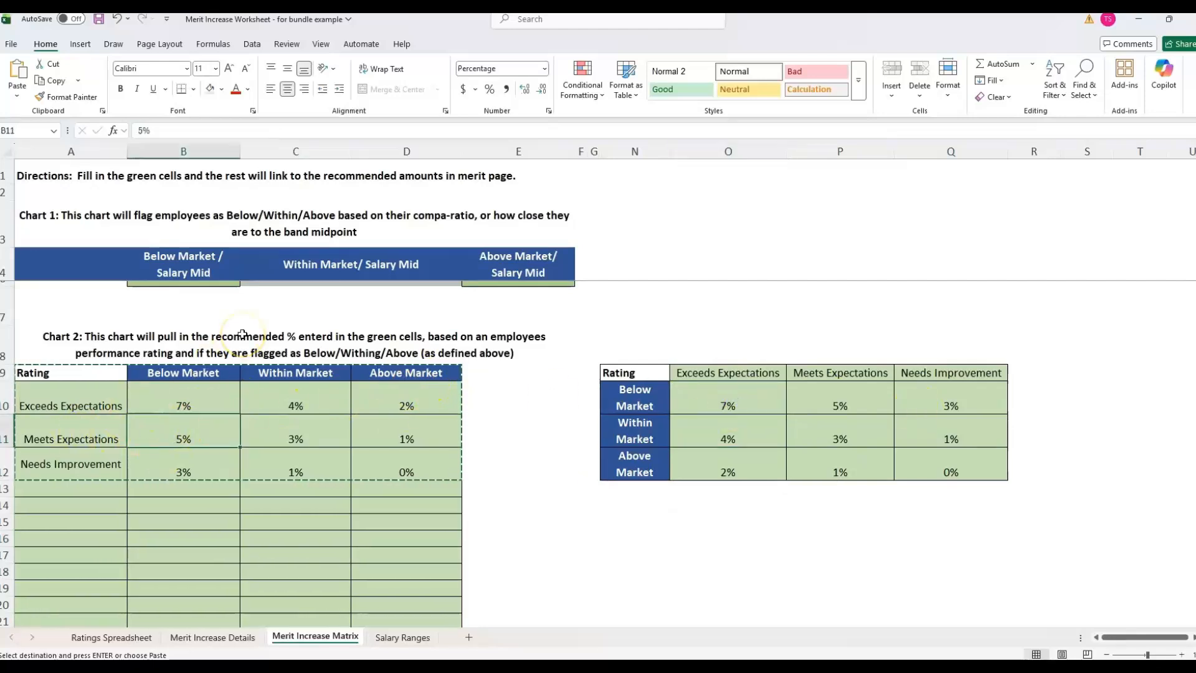
type("6")
key("Return")
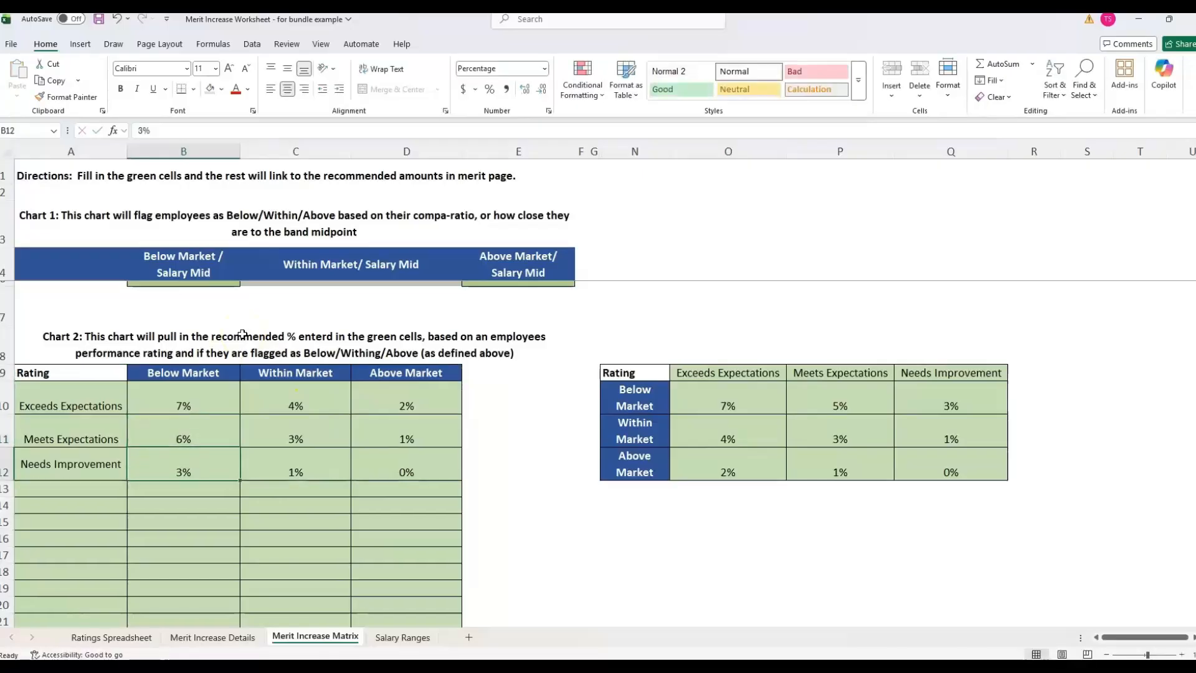
left_click(866, 391)
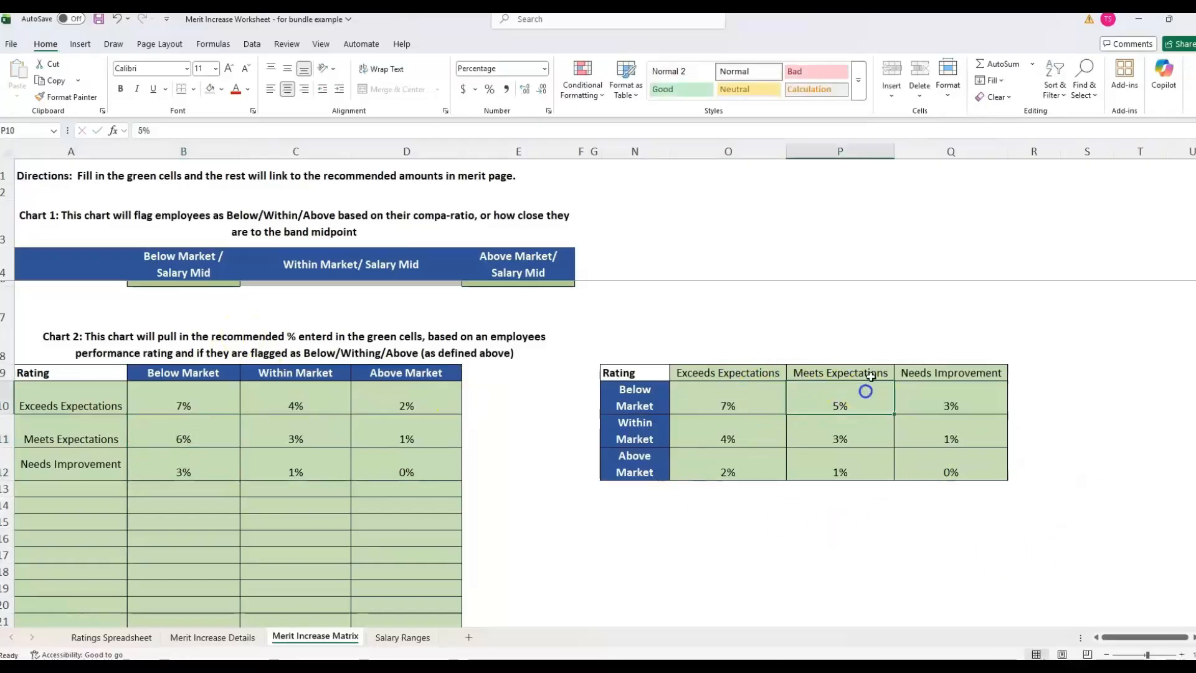
left_click(117, 18)
Enter =TRANSPOSE(A9:D19) in cell N15 to build a linked transposed copy of the rating matrix
left_click(635, 522)
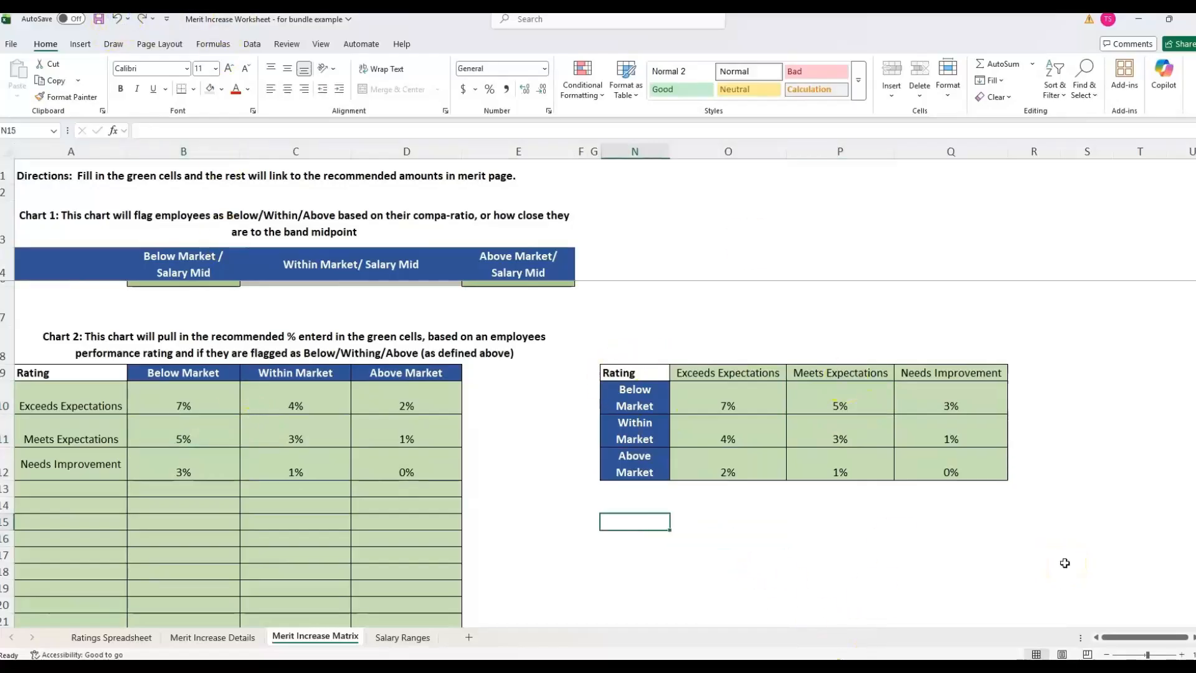
type("=")
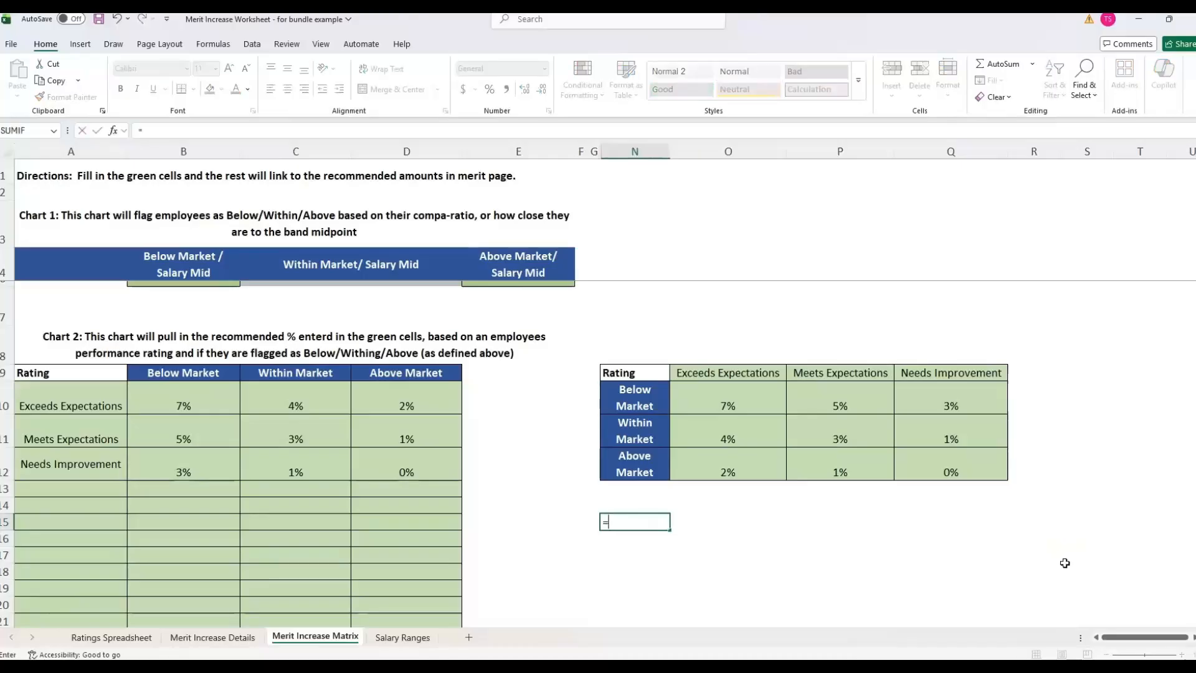
type("t")
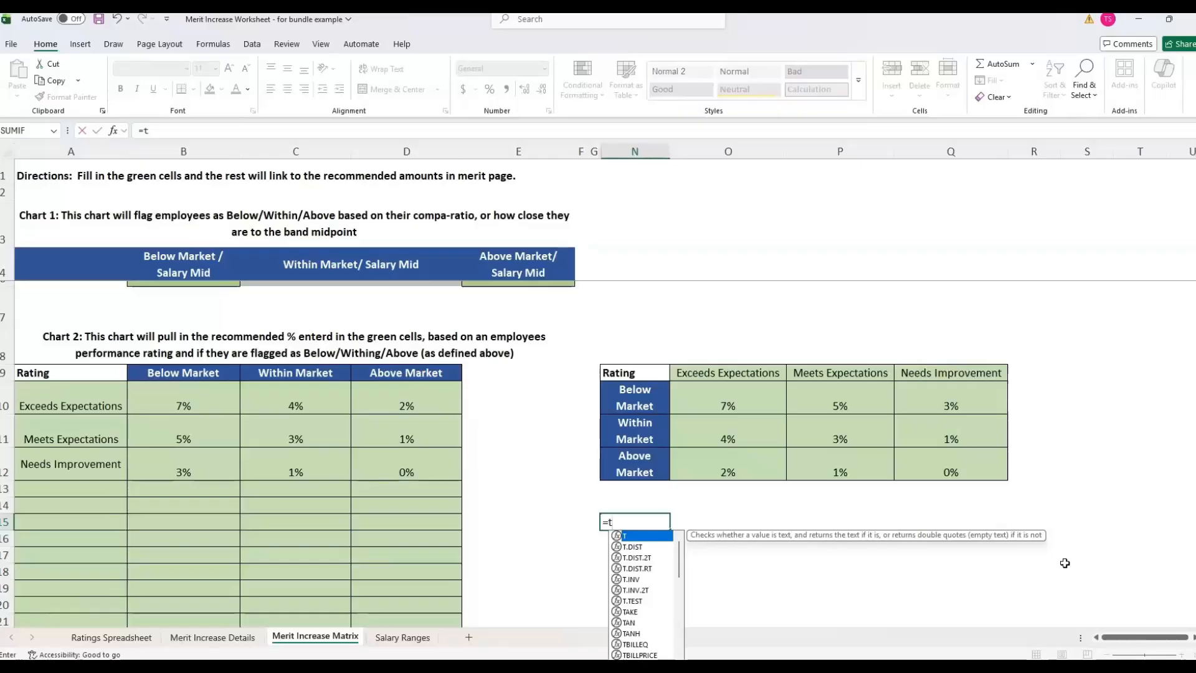
type("ranspose(")
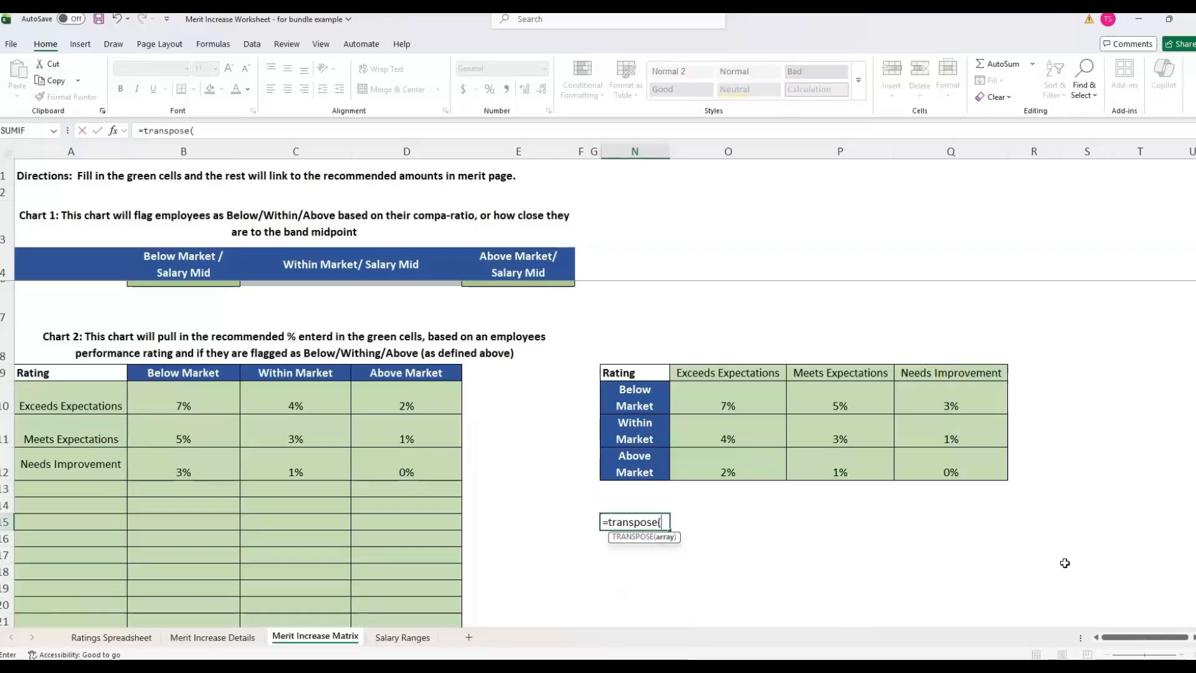
left_click_drag(53, 370, 442, 595)
type(")")
key("Return")
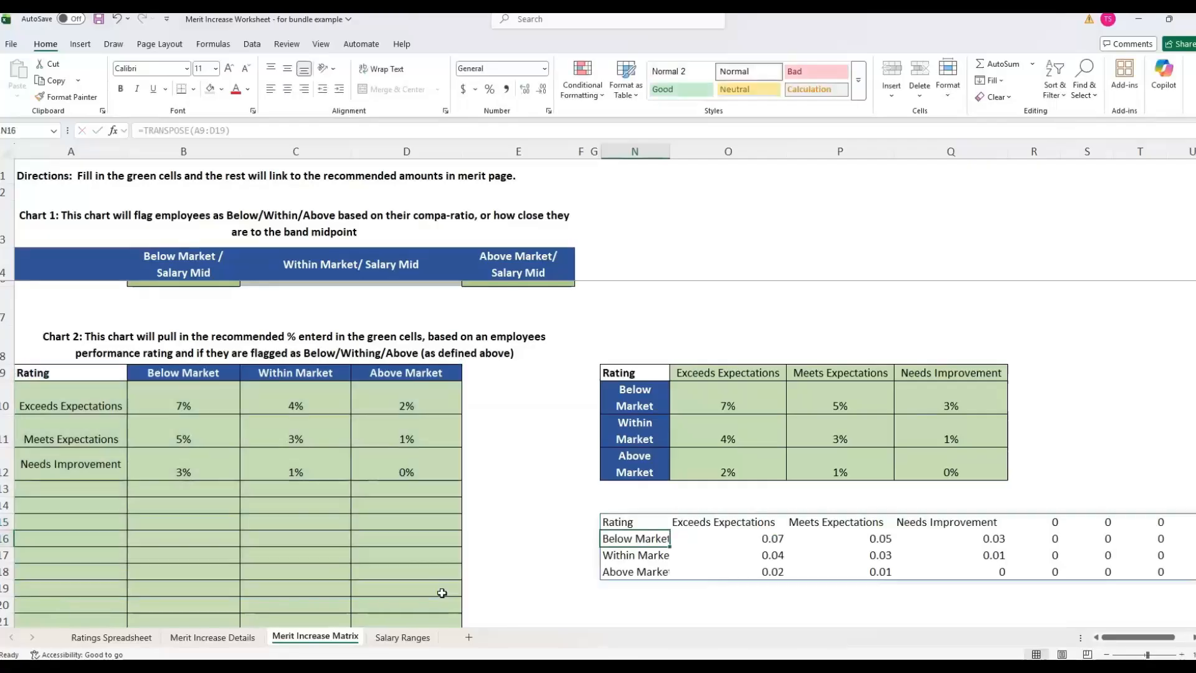
Widen column N to fit the market labels and compare the formula output with the pasted table above it
left_click_drag(1169, 638, 1193, 644)
left_click(366, 537)
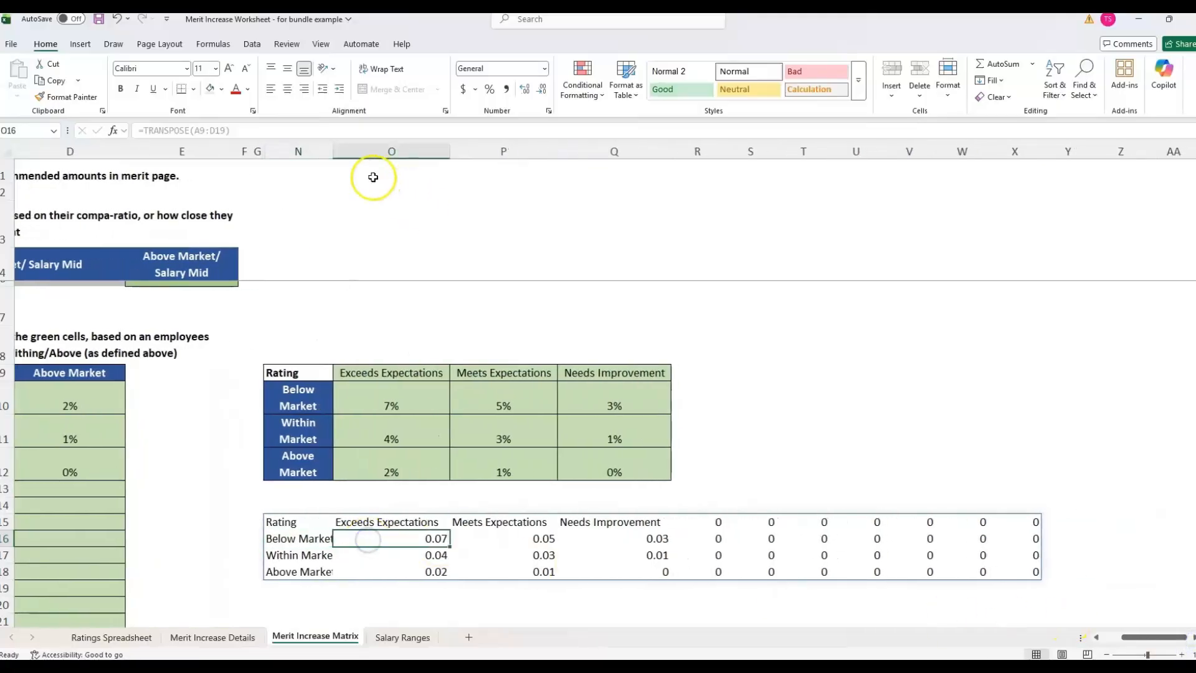
left_click_drag(337, 147, 359, 147)
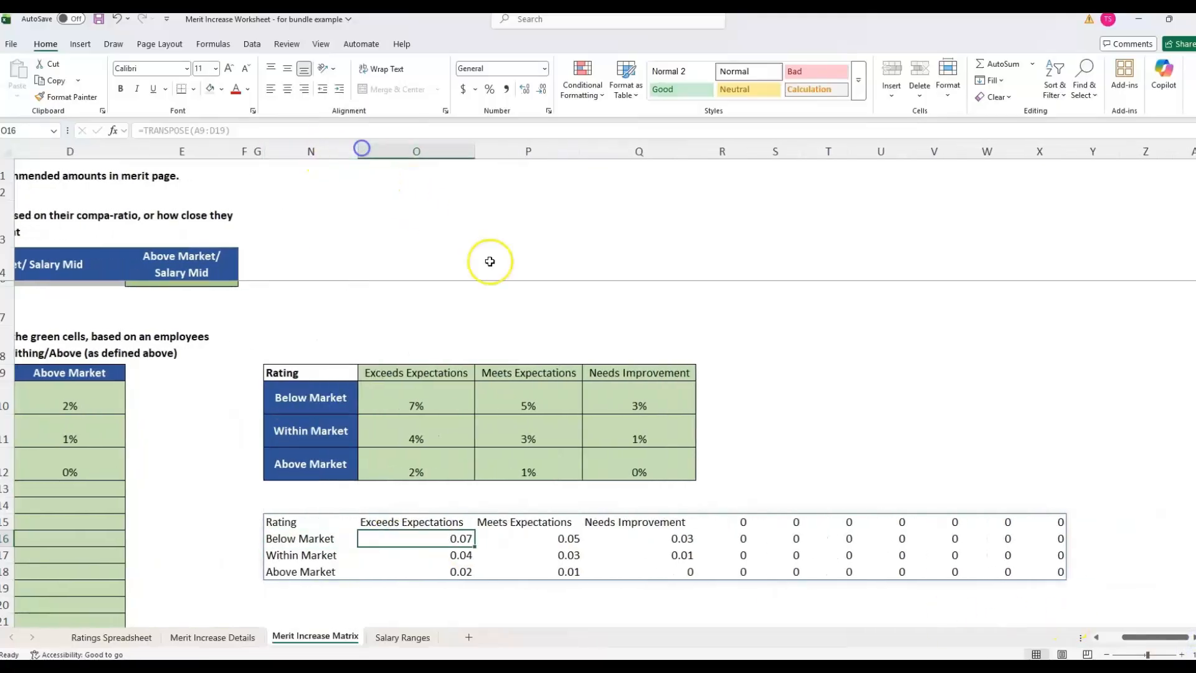
left_click(307, 537)
left_click(314, 374)
left_click(419, 398)
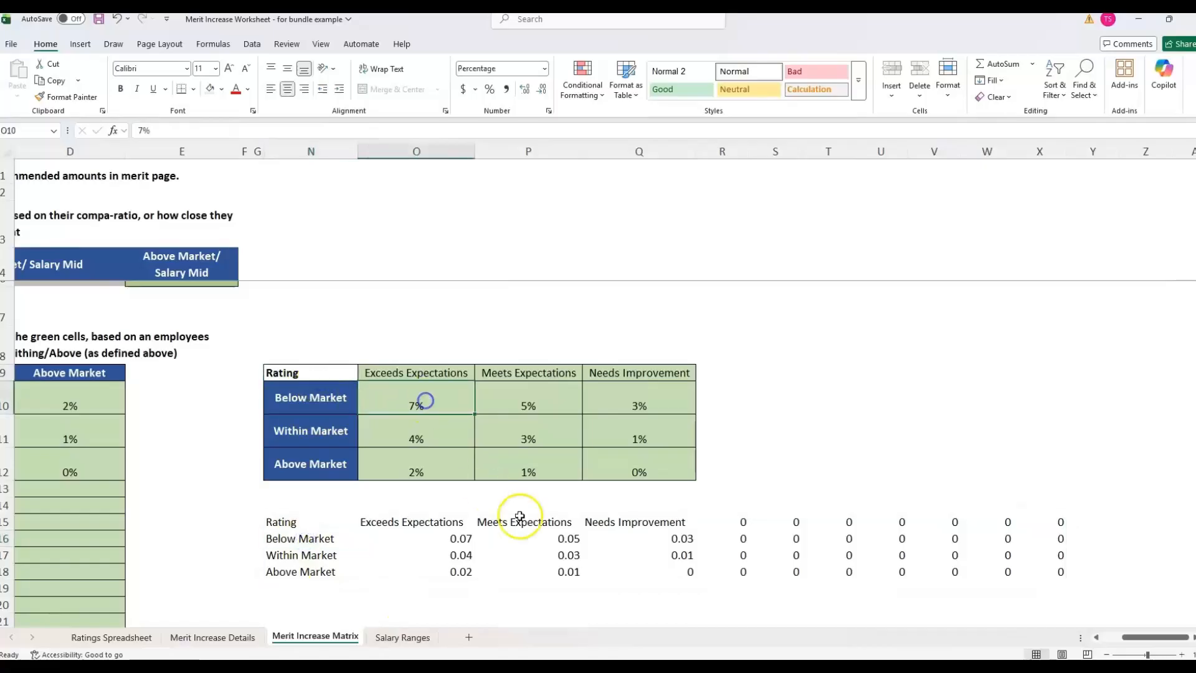
left_click(419, 555)
Copy the pasted table's formatting onto the formula output N15:X18, then apply the green percentage formatting to the extra cells R15:X18
mouse_move(313, 373)
left_mouse_down()
mouse_move(733, 446)
mouse_move(658, 458)
left_mouse_up()
left_click(63, 95)
mouse_move(311, 523)
left_mouse_down()
mouse_move(587, 531)
mouse_move(1036, 569)
left_mouse_up()
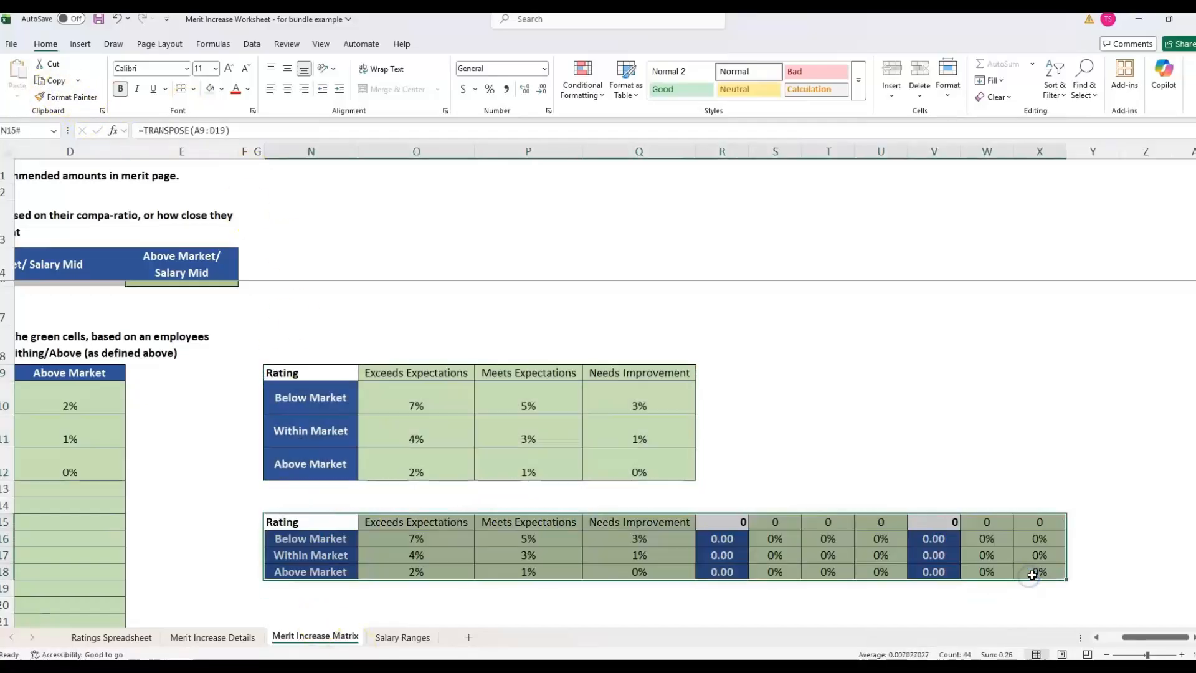
left_click(68, 94)
mouse_move(723, 522)
left_mouse_down()
mouse_move(935, 529)
mouse_move(1028, 570)
left_mouse_up()
left_click(574, 539)
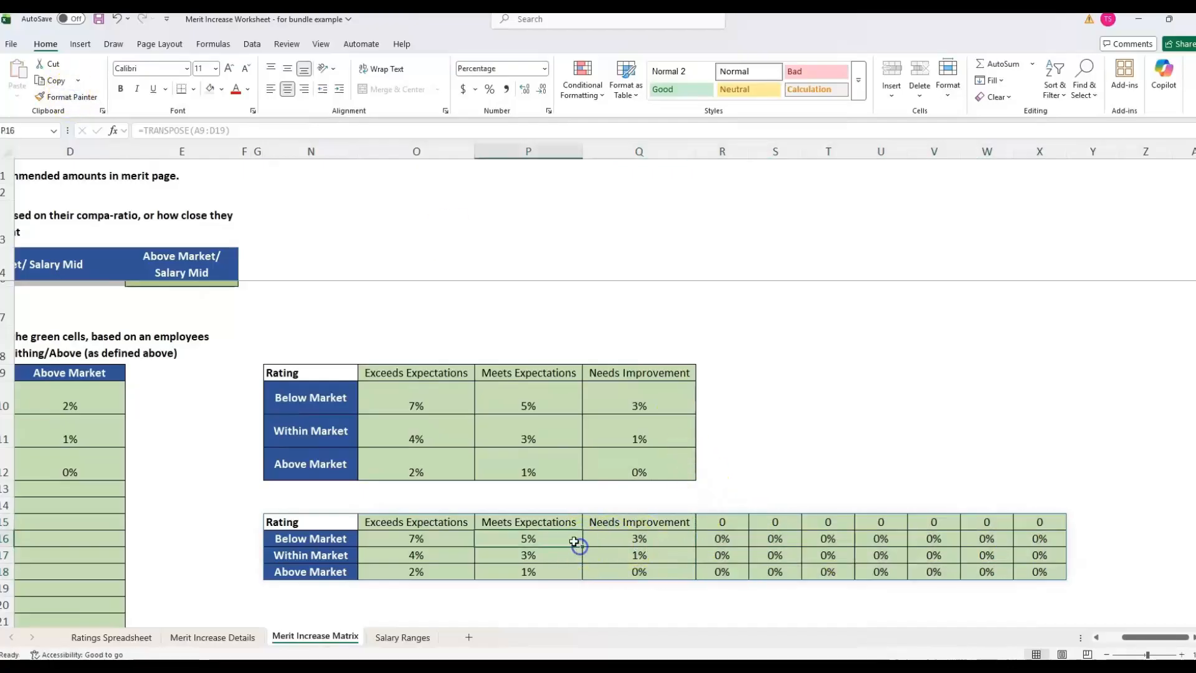
Set the original table's Meets Expectations rate for Below Market to 6% and check the formula-based transposed table
left_click_drag(1133, 638, 1113, 642)
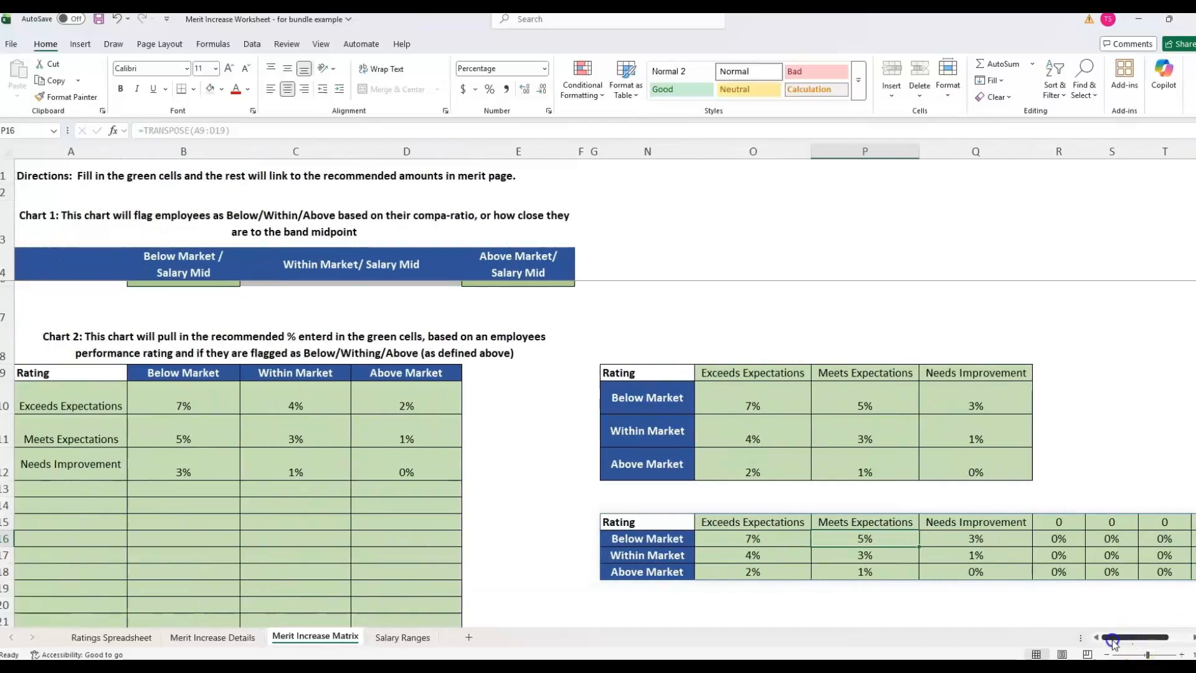
left_click(648, 521)
left_click(198, 439)
left_click(106, 428)
left_click(158, 426)
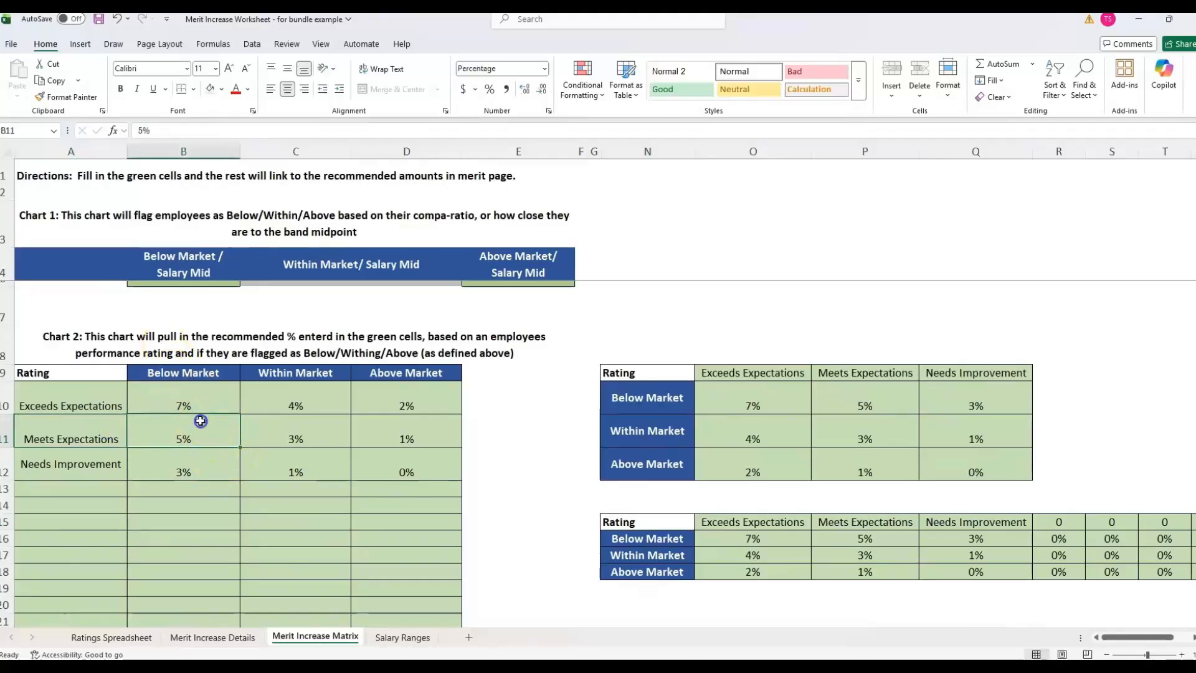
type("6")
key("Return")
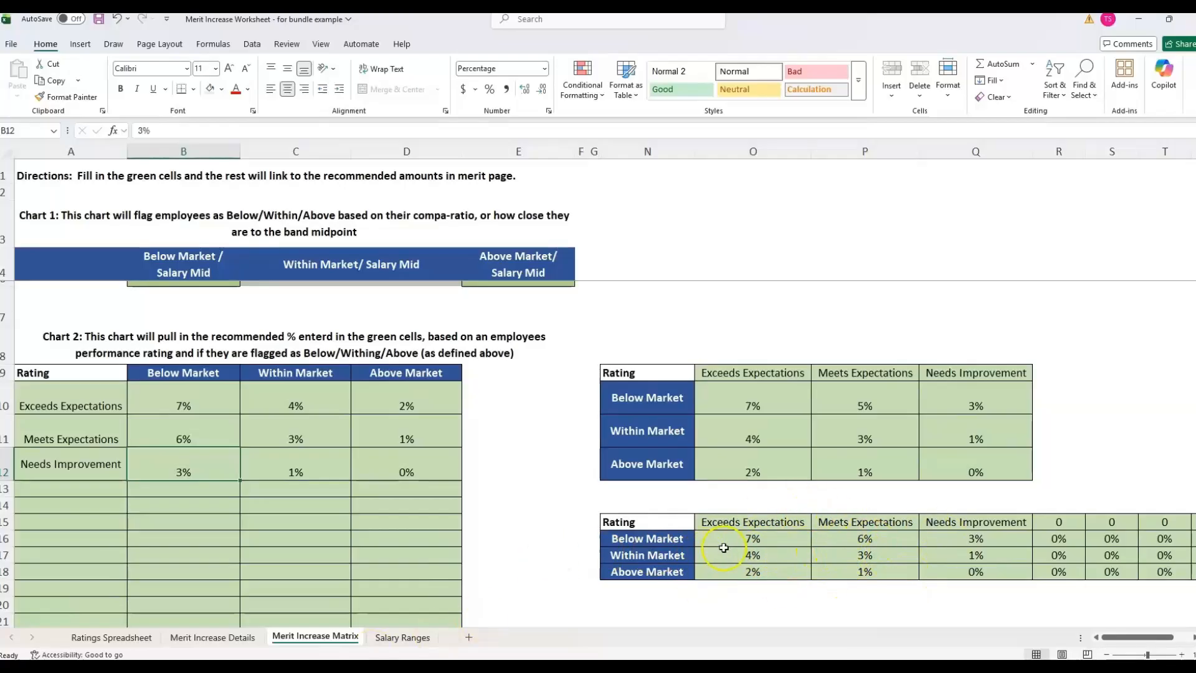
left_click_drag(684, 523, 1020, 570)
Examine the empty area above the Merit Increase Section on Merit Increase Details, then the original rates on Merit Increase Matrix
left_click(187, 637)
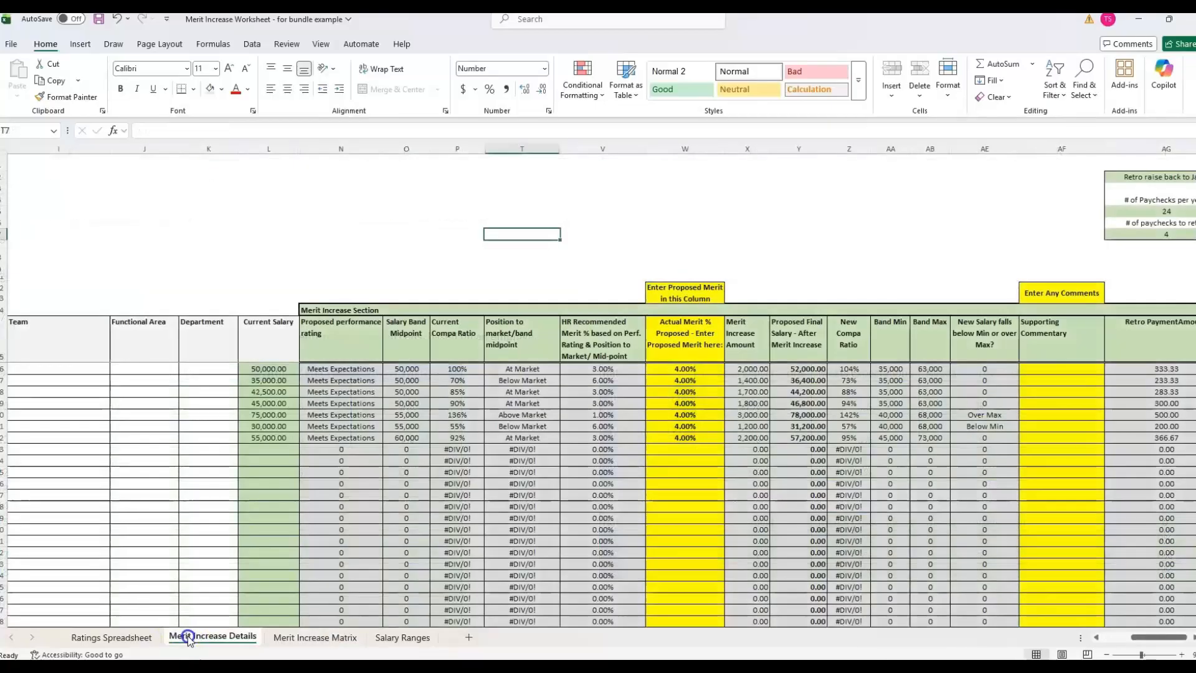
left_click_drag(381, 167, 823, 248)
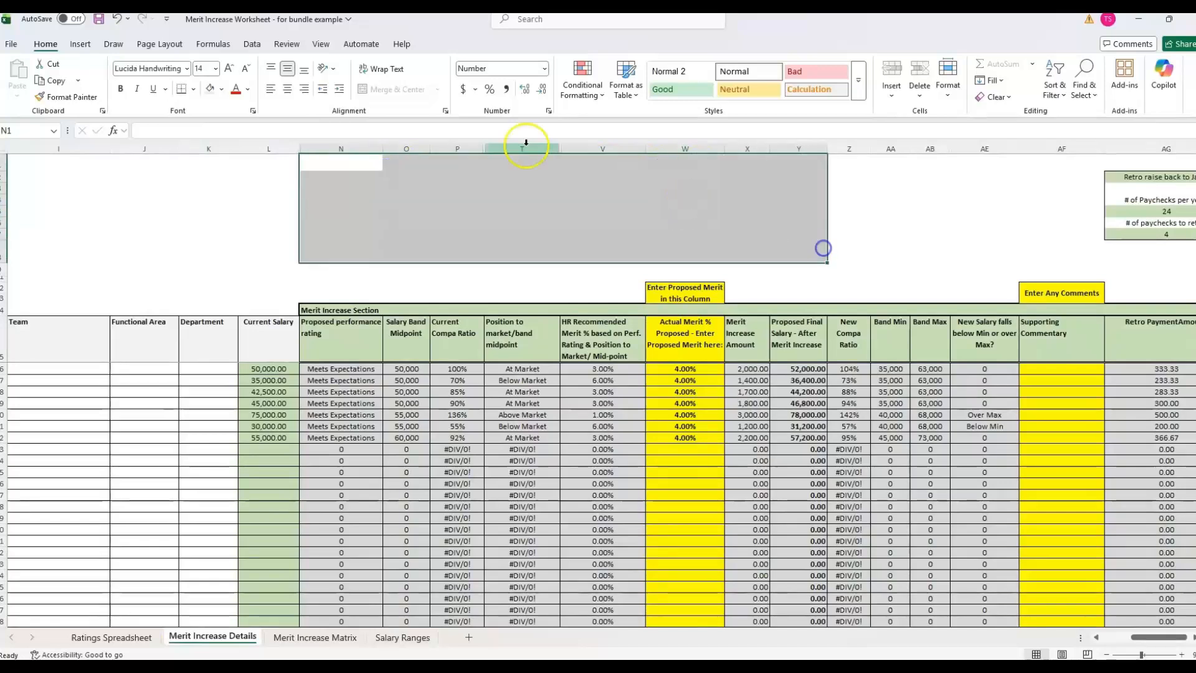
left_click_drag(324, 166, 803, 214)
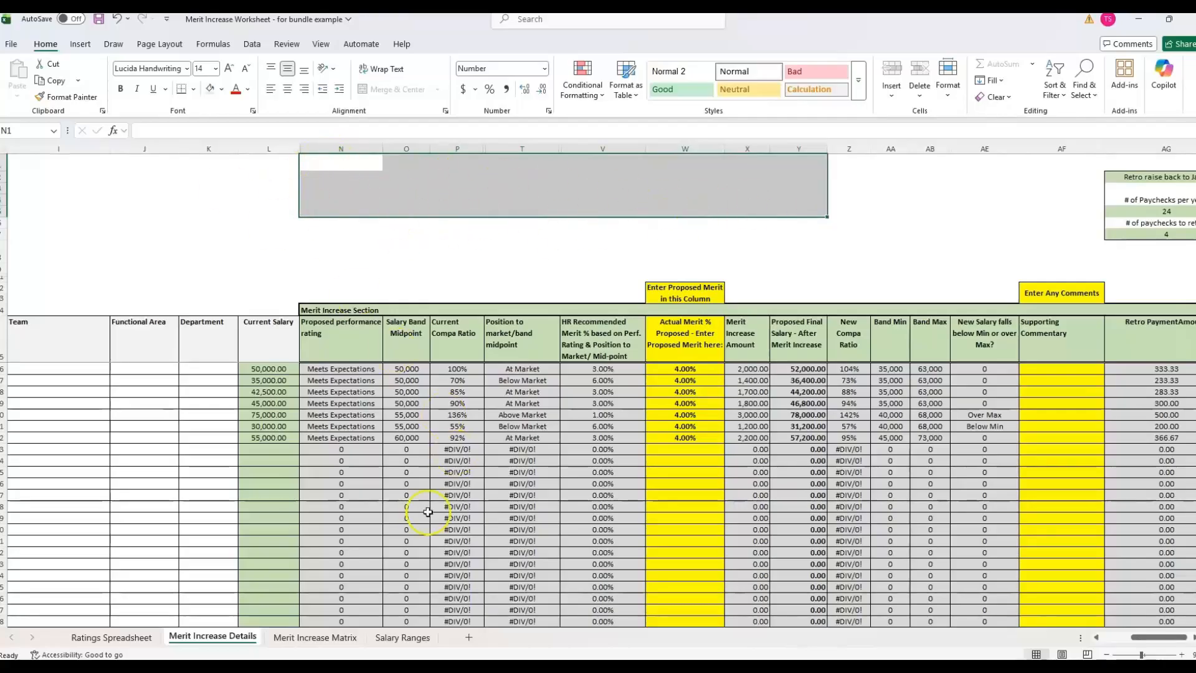
left_click(334, 638)
left_click_drag(98, 386, 374, 512)
left_click(205, 473)
left_click(294, 462)
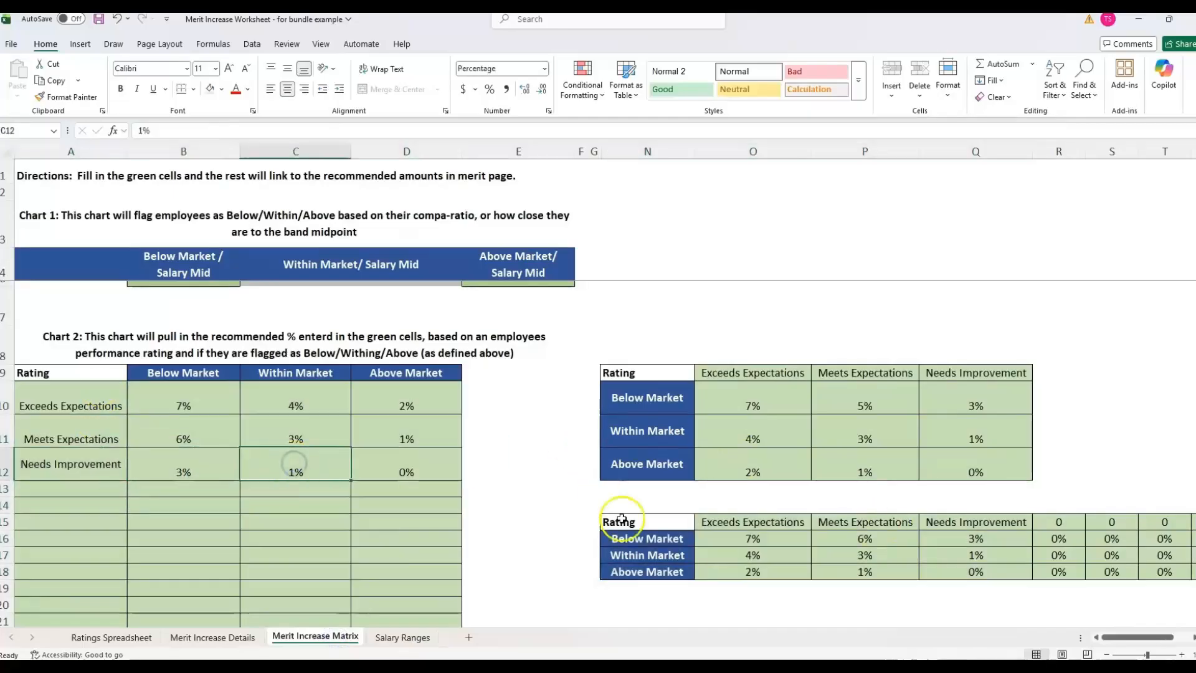
Inspect the HR recommended merit column on Merit Increase Details and the two column headings on Ratings Spreadsheet
left_click(213, 637)
left_click(684, 323)
left_click(587, 349)
left_click(608, 413)
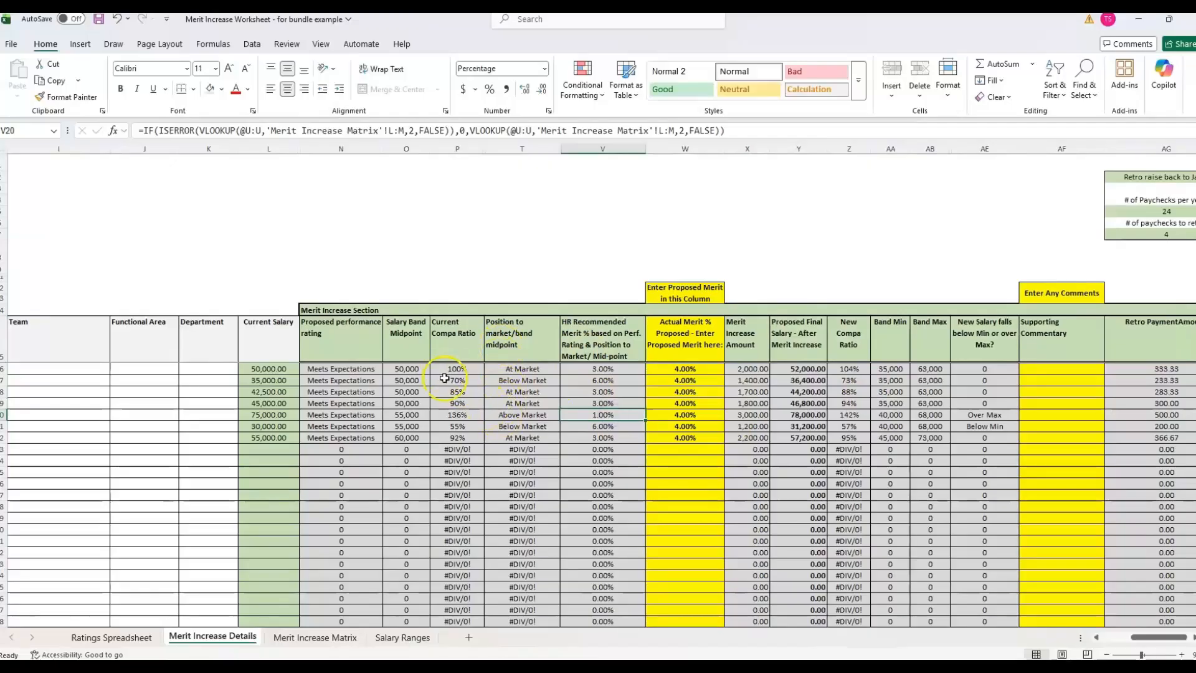
left_click(151, 634)
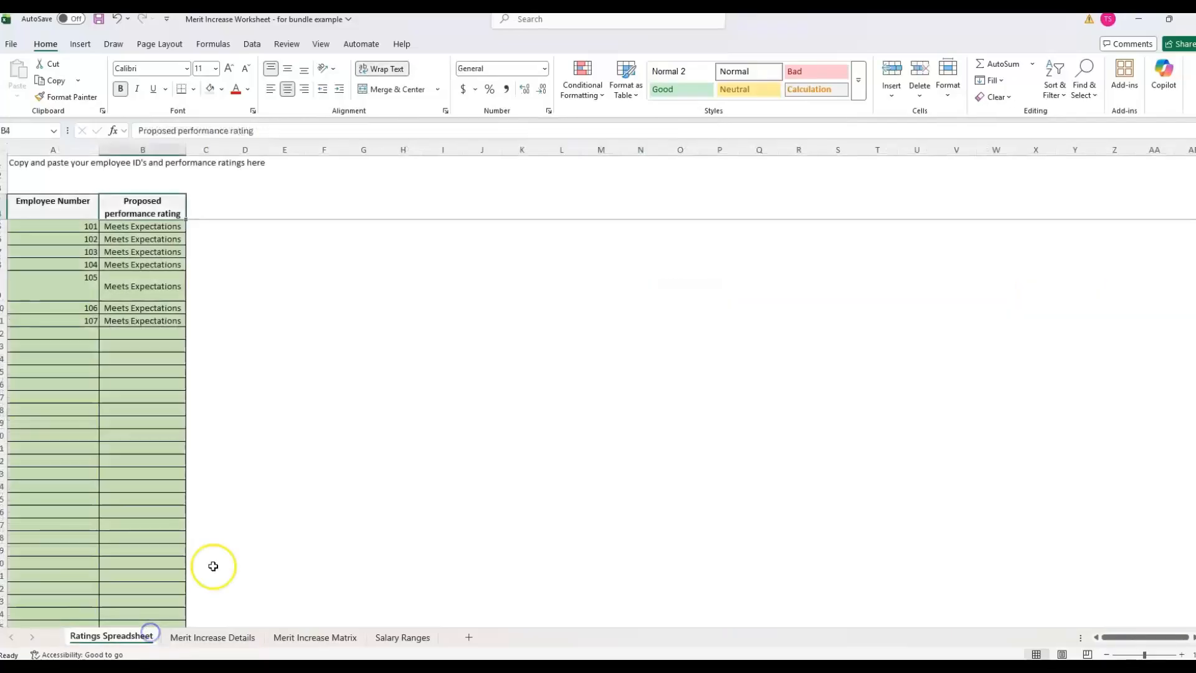
left_click(86, 202)
left_click(147, 203)
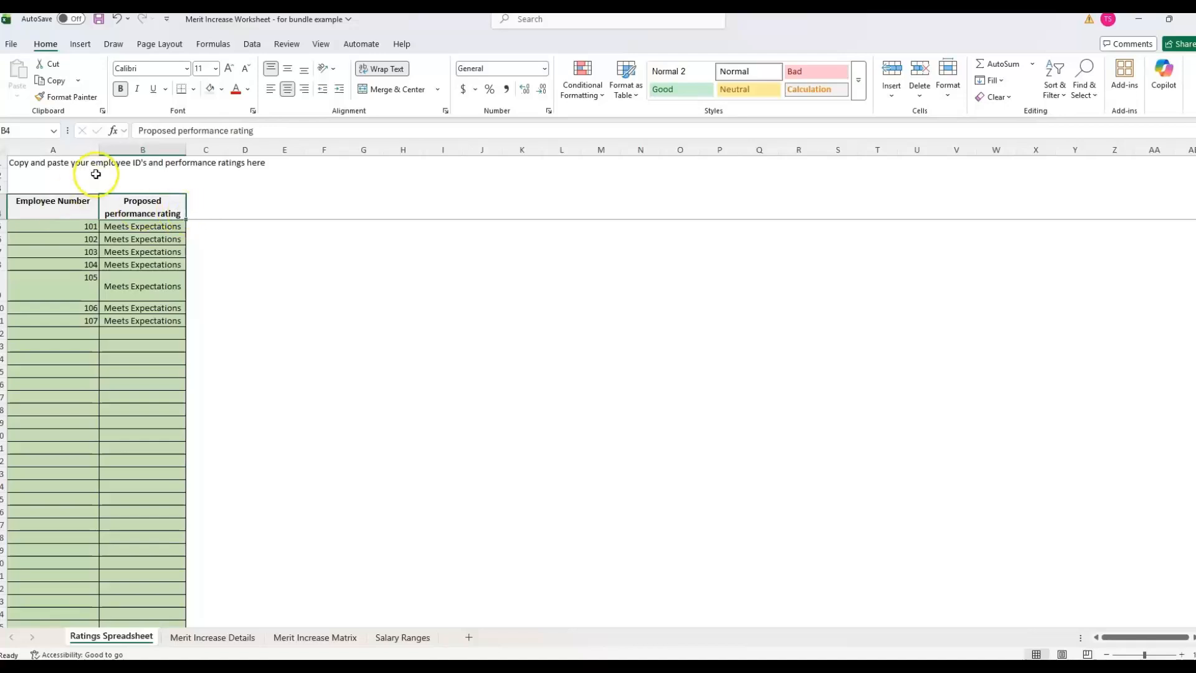
left_click(93, 215)
left_click(155, 210)
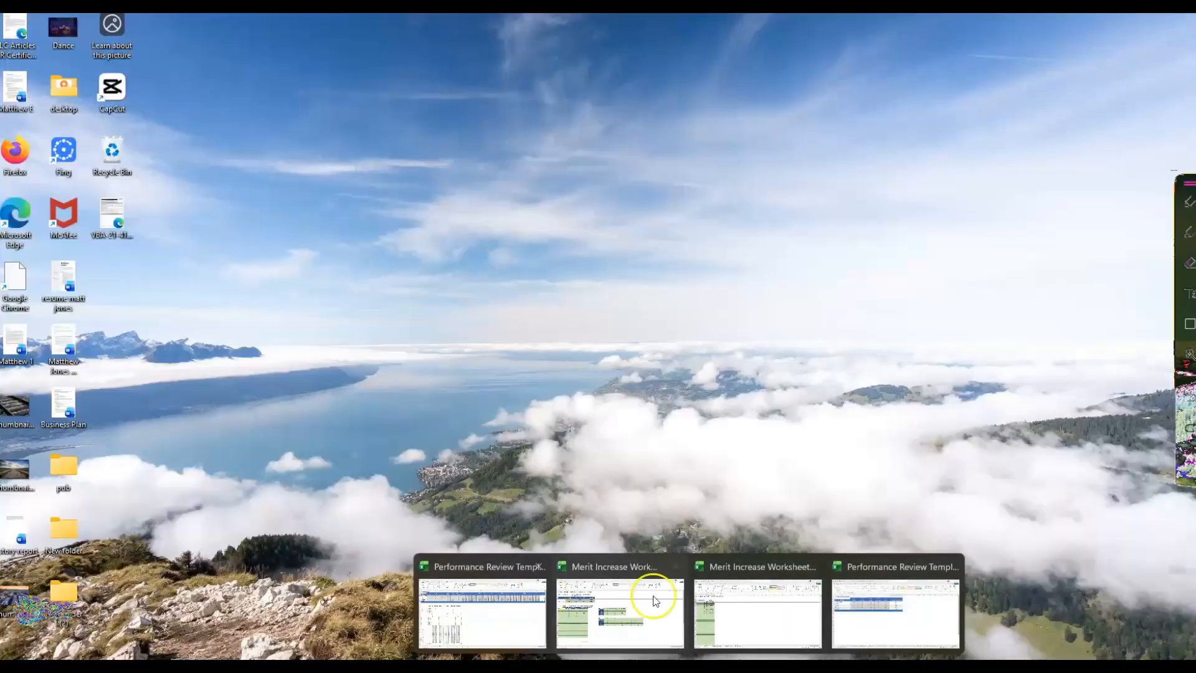
Switch to the Performance Review Template workbook and examine the Manager Ratings Summary table's employee, metric and average columns on Criteria Summary
left_click(908, 593)
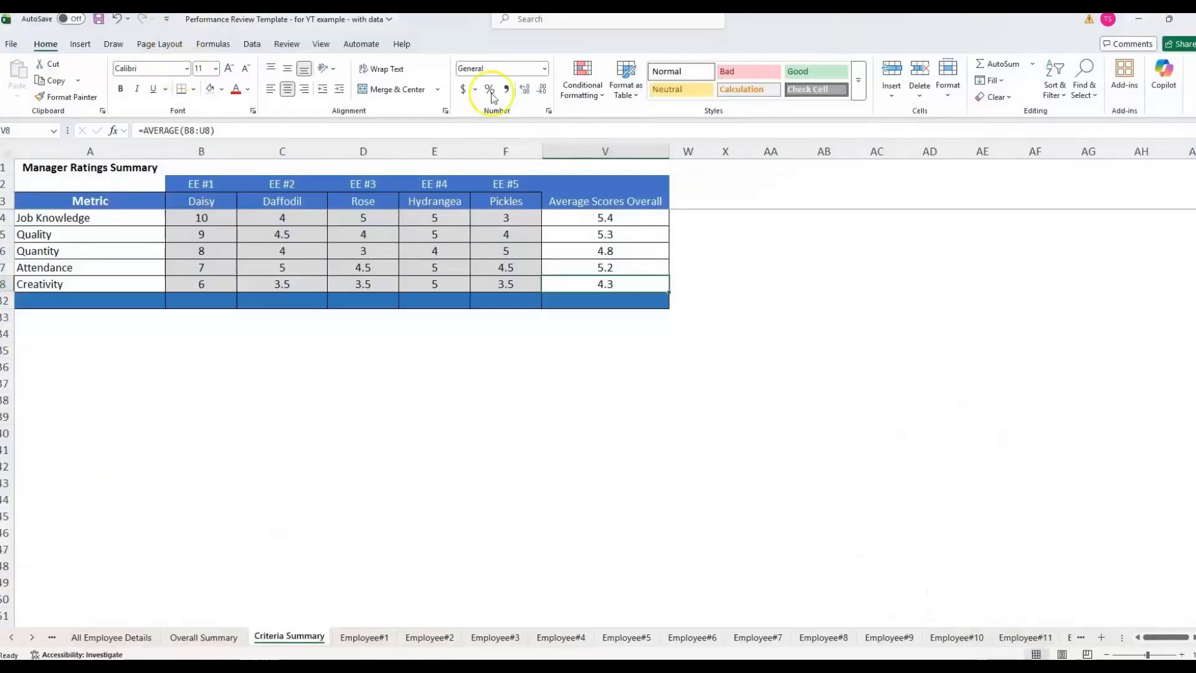
left_click(222, 449)
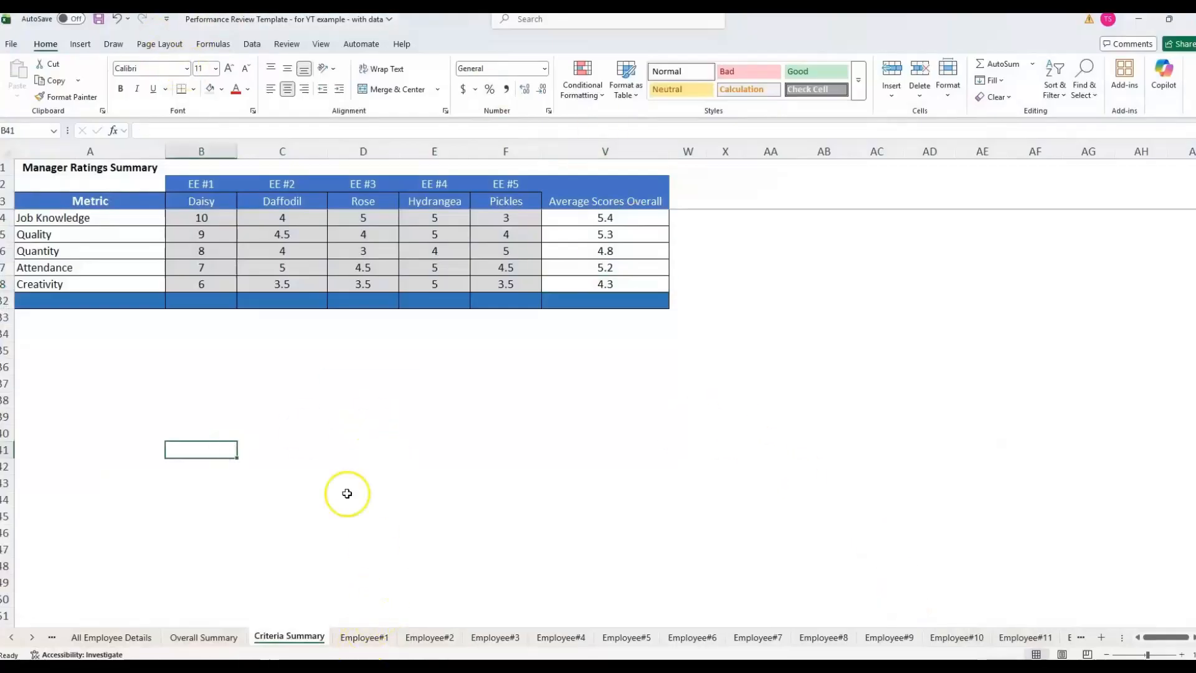
left_click(88, 165)
left_click_drag(147, 184, 626, 281)
left_click_drag(96, 245, 499, 238)
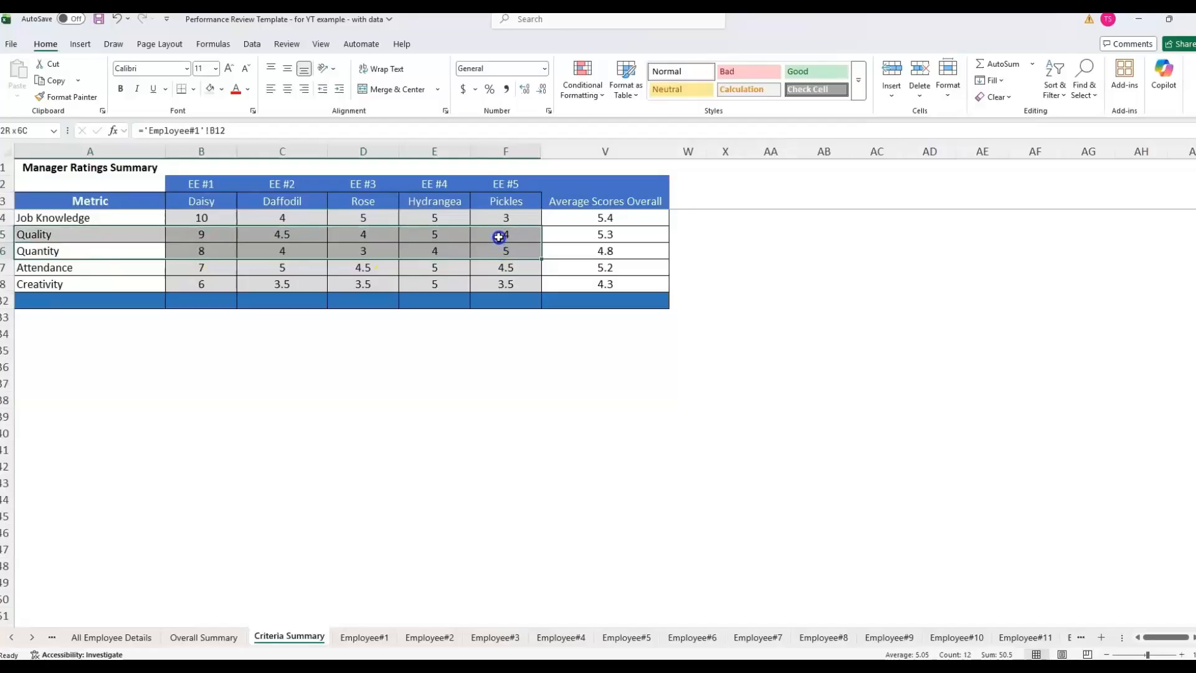
left_click_drag(147, 235, 533, 257)
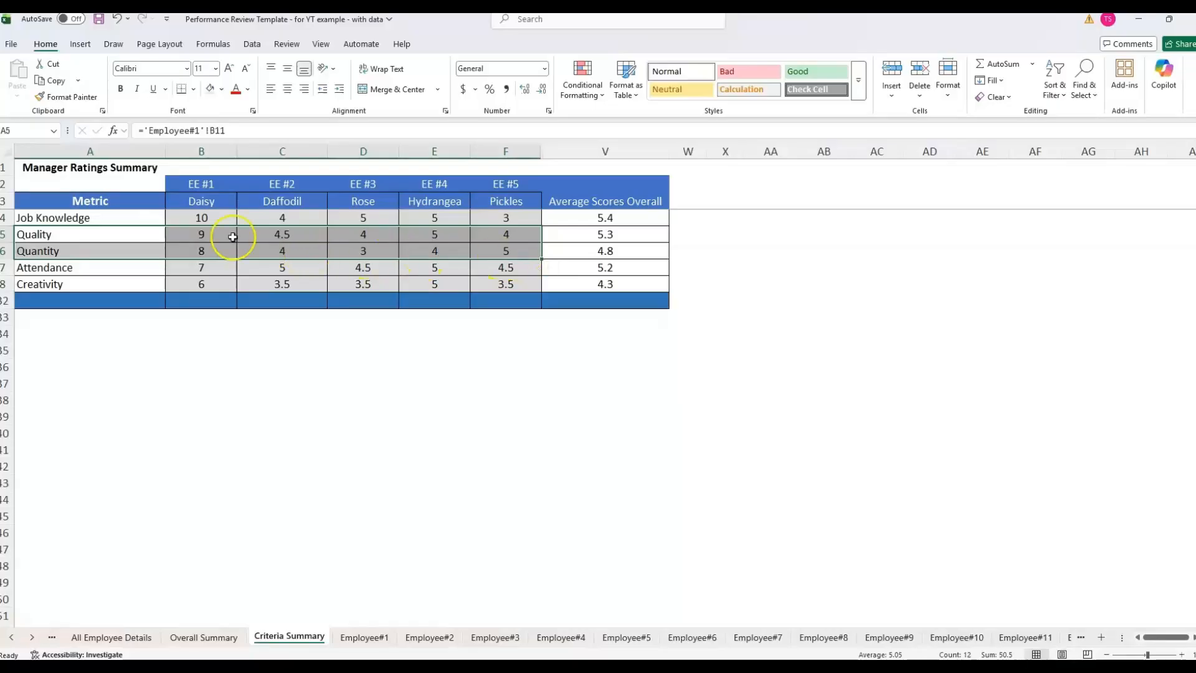
left_click(187, 185)
left_click_drag(98, 184, 631, 284)
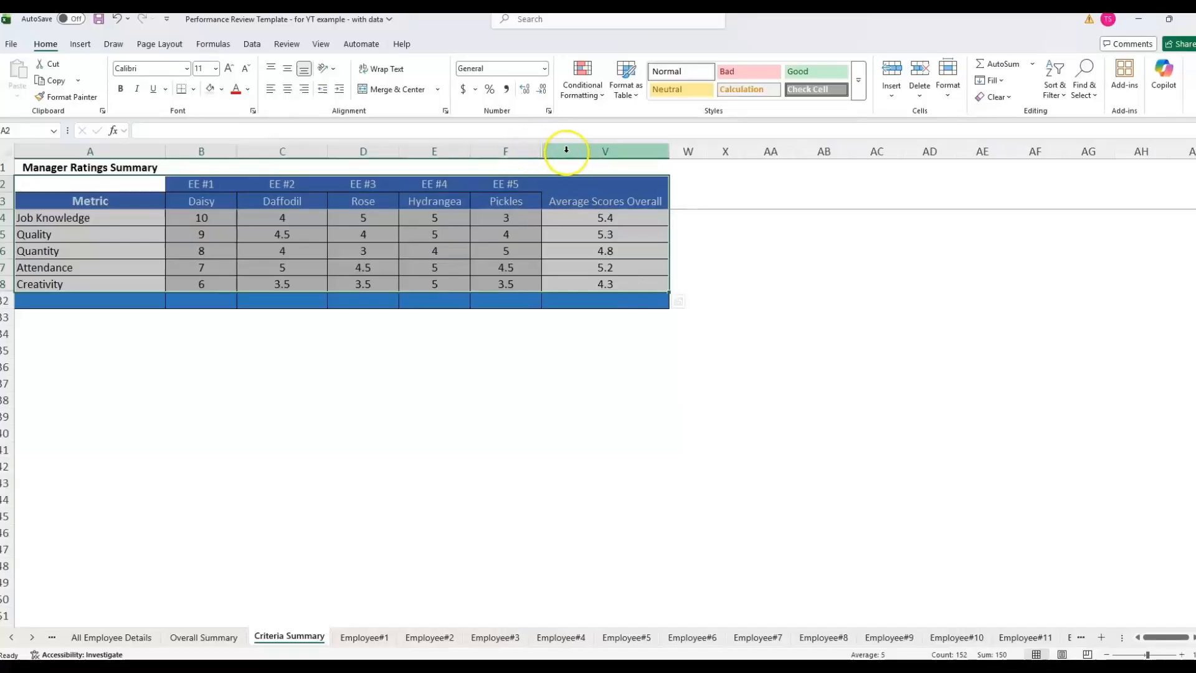
left_click(528, 146)
left_click_drag(573, 152, 499, 152)
Copy the Manager Ratings Summary range A2:V8 and paste all of it transposed at cell A35 using Paste Special
left_click_drag(120, 194, 348, 185)
left_click(129, 182)
left_click_drag(129, 183, 583, 292)
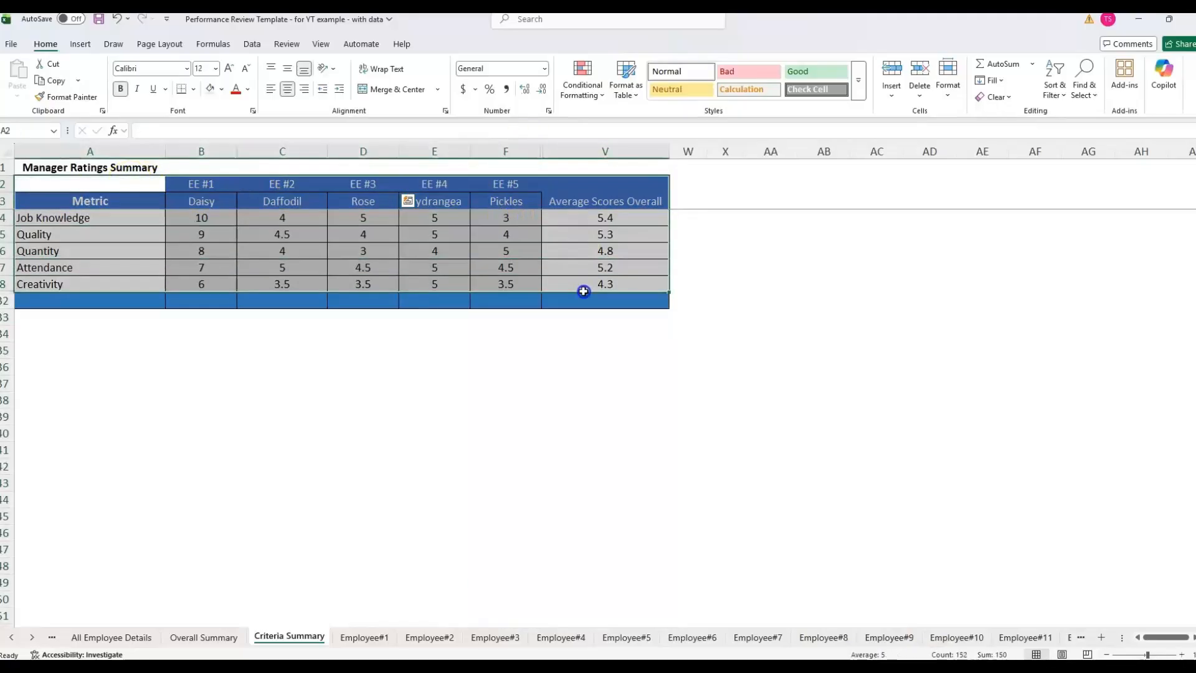
key("ctrl+c")
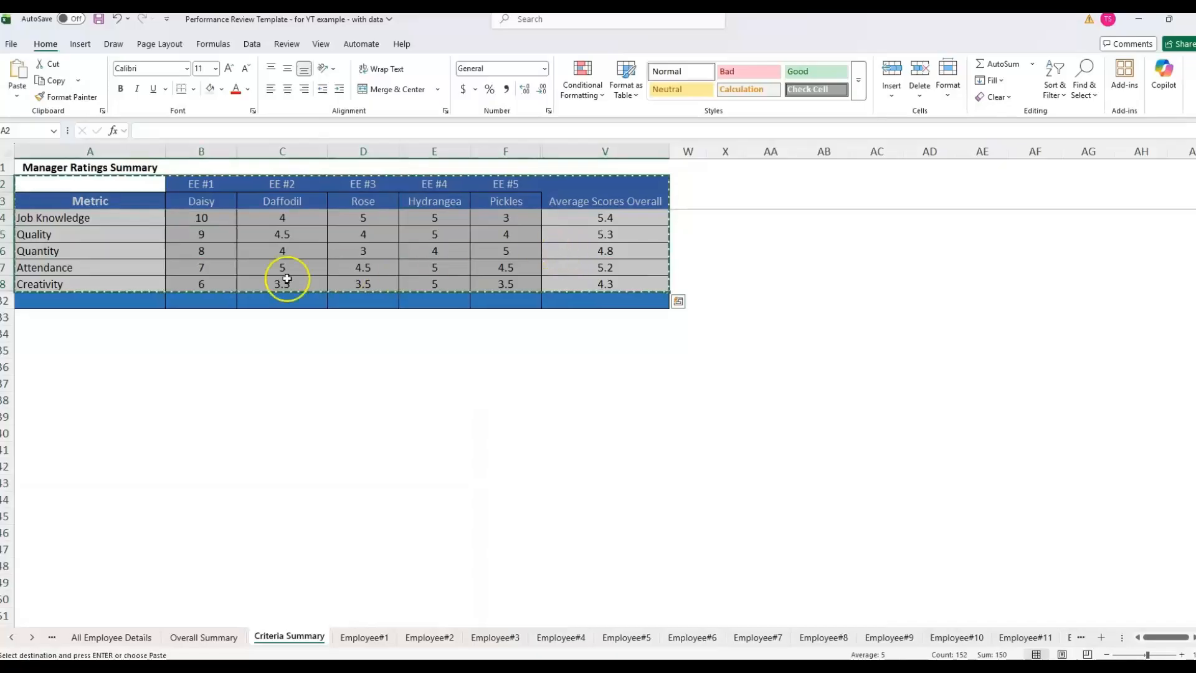
left_click(47, 341)
right_click(38, 353)
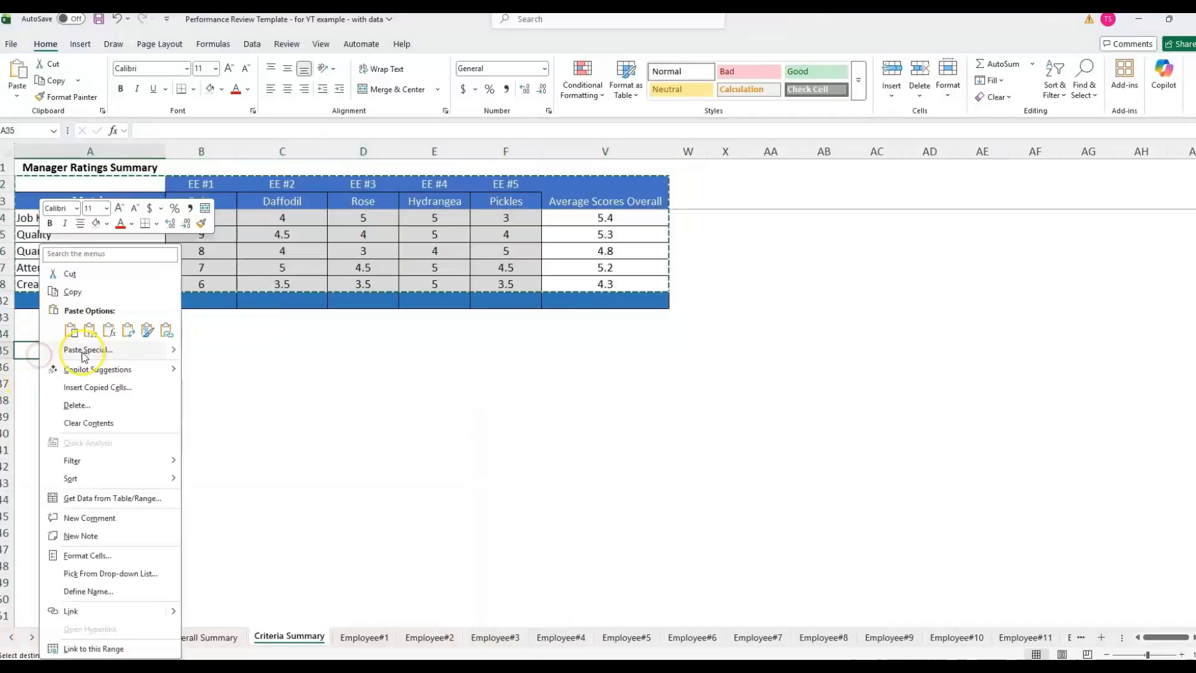
left_click(84, 351)
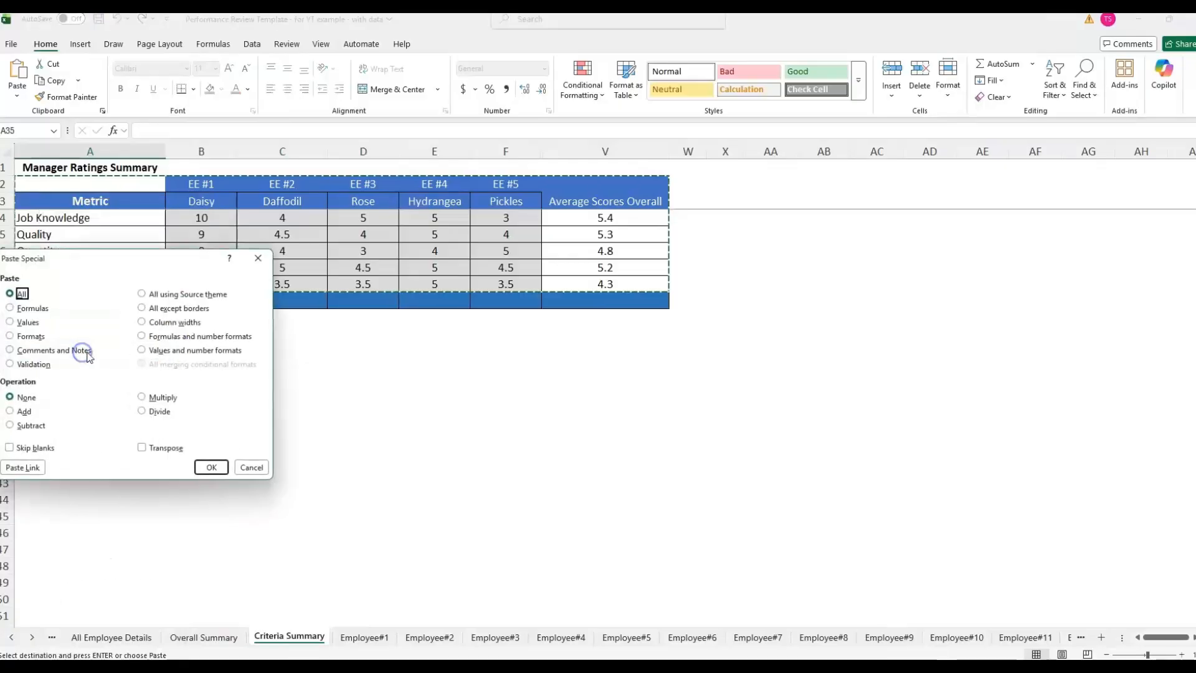
left_click(150, 450)
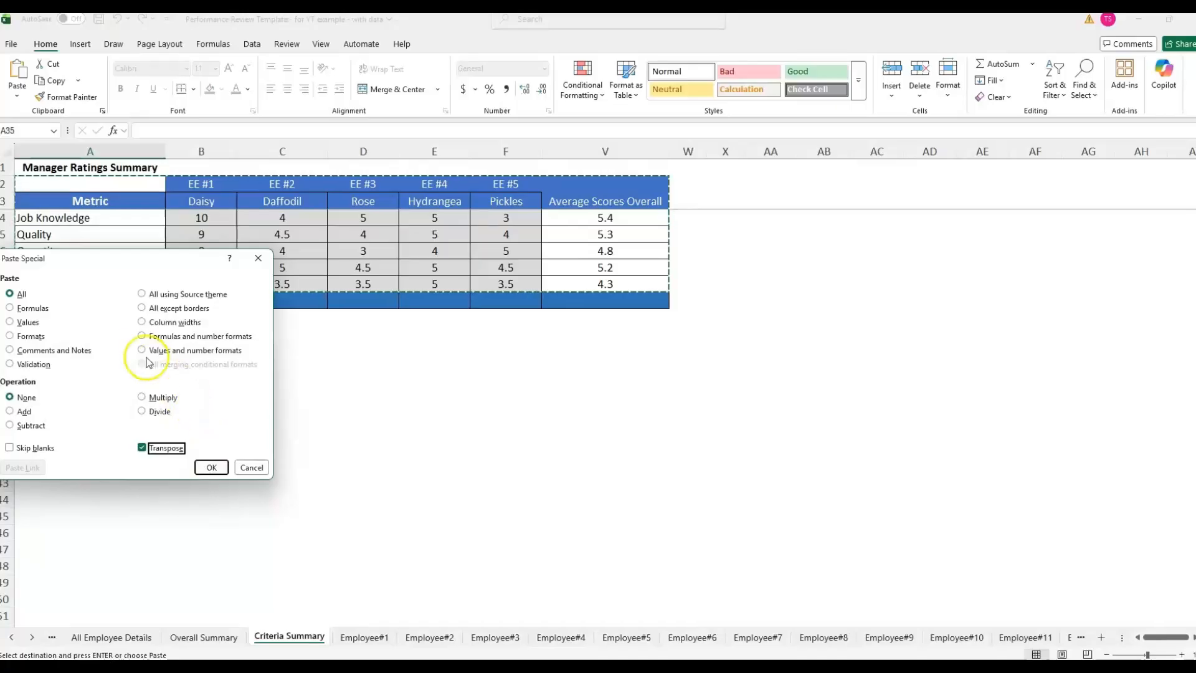
left_click(211, 467)
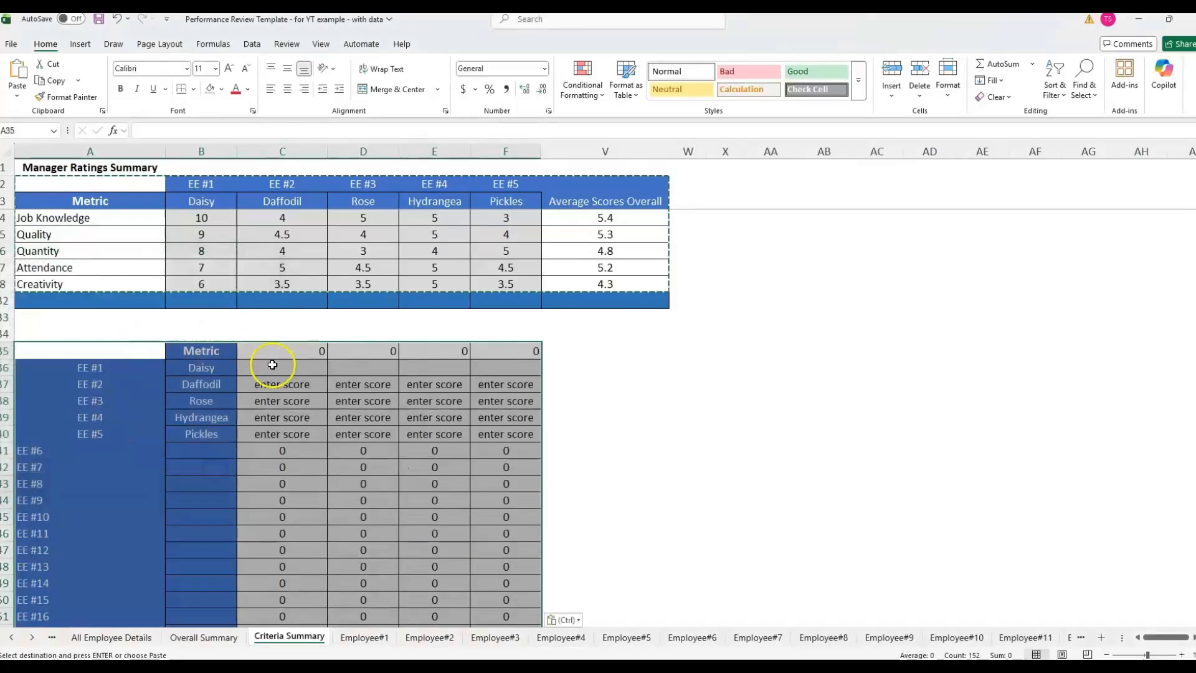
Inspect the lookup formula behind the "enter score" cell D38 in the transposed table without changing it
left_click(280, 383)
left_click(362, 398)
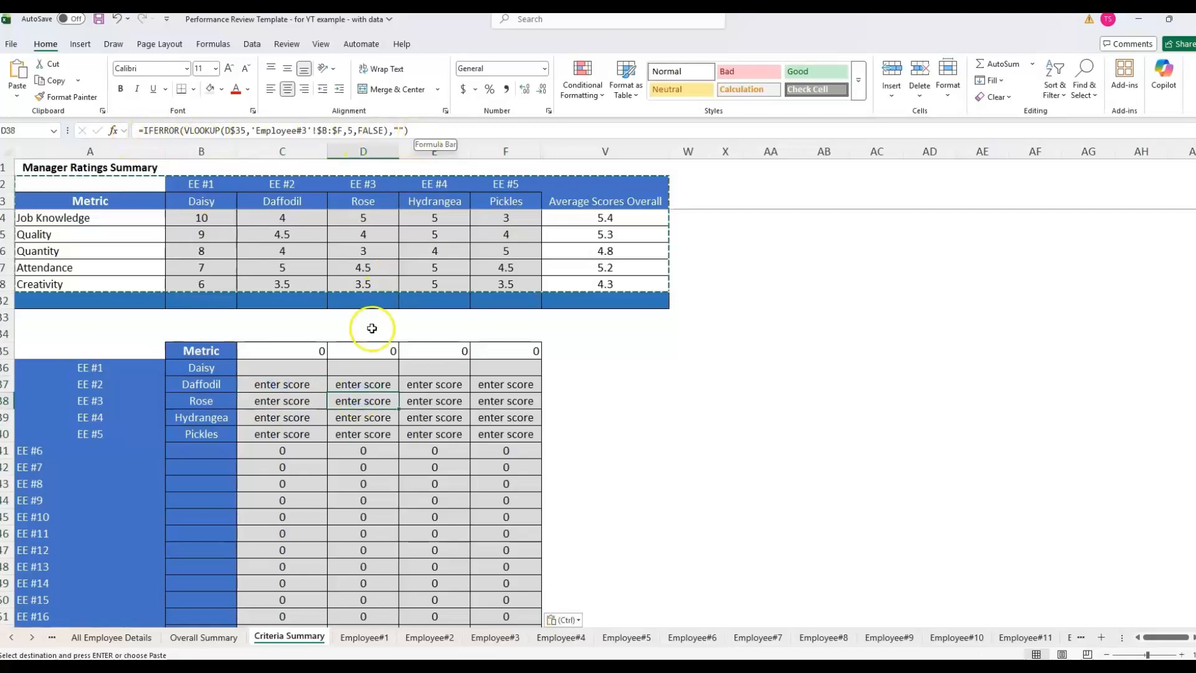
double_click(356, 402)
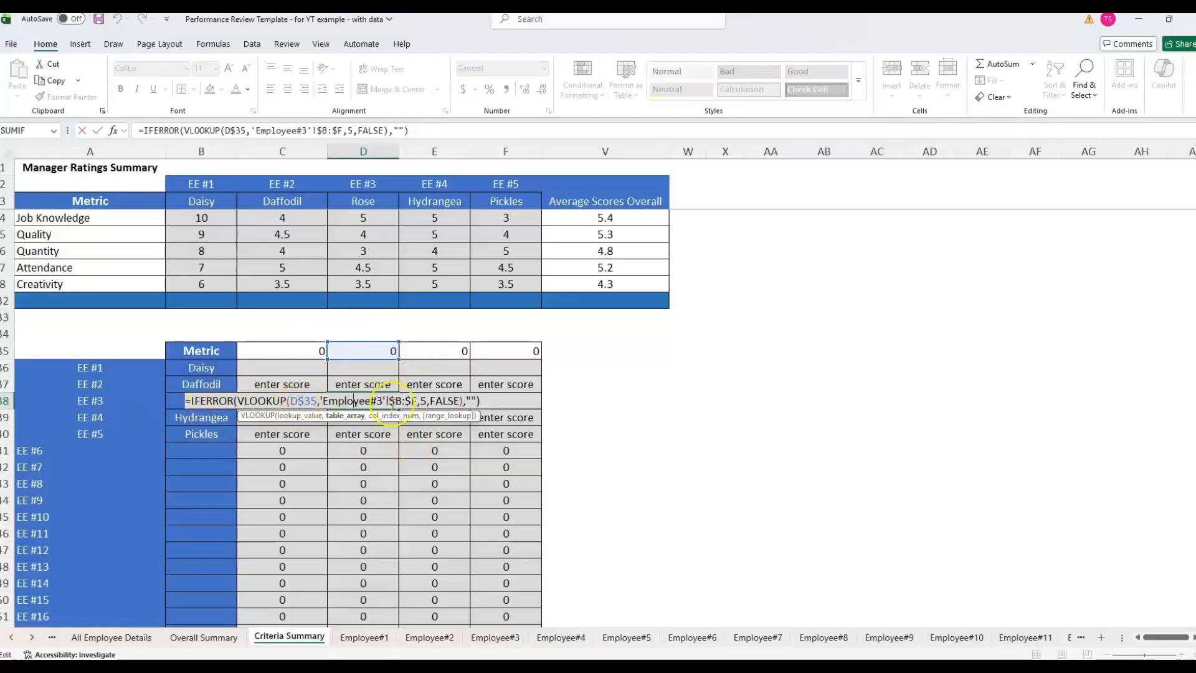
key("Escape")
left_click(124, 350)
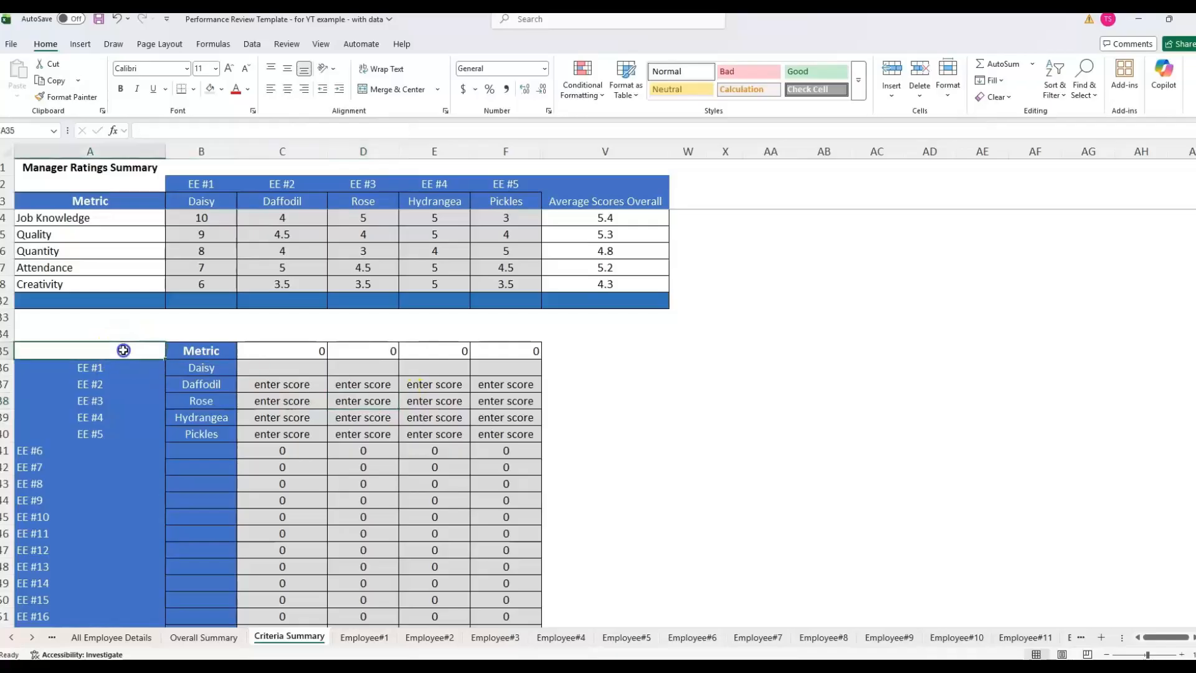
Undo the full transposed paste of the Manager Ratings Summary at cell A35
right_click(124, 350)
left_click(339, 233)
key("ctrl+z")
Copy range A2:V8 and paste it at cell A36 with Paste Special, using Values and number formats with Transpose
left_click_drag(134, 187, 592, 278)
left_click(54, 363)
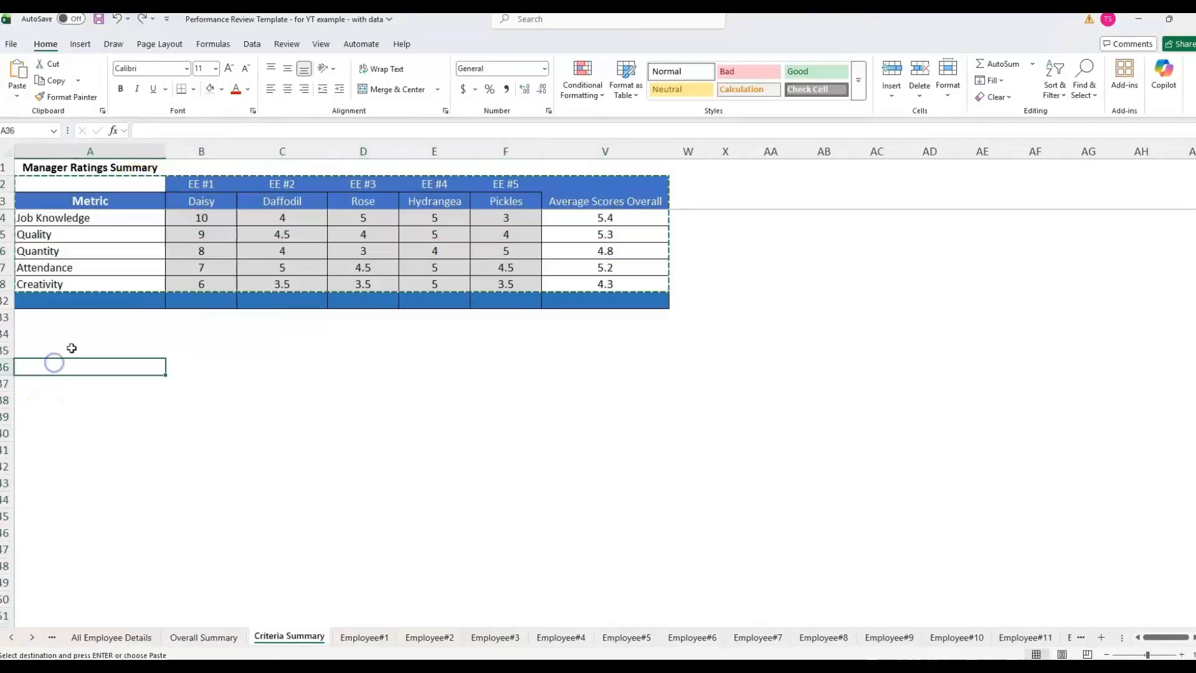
right_click(69, 361)
left_click(131, 347)
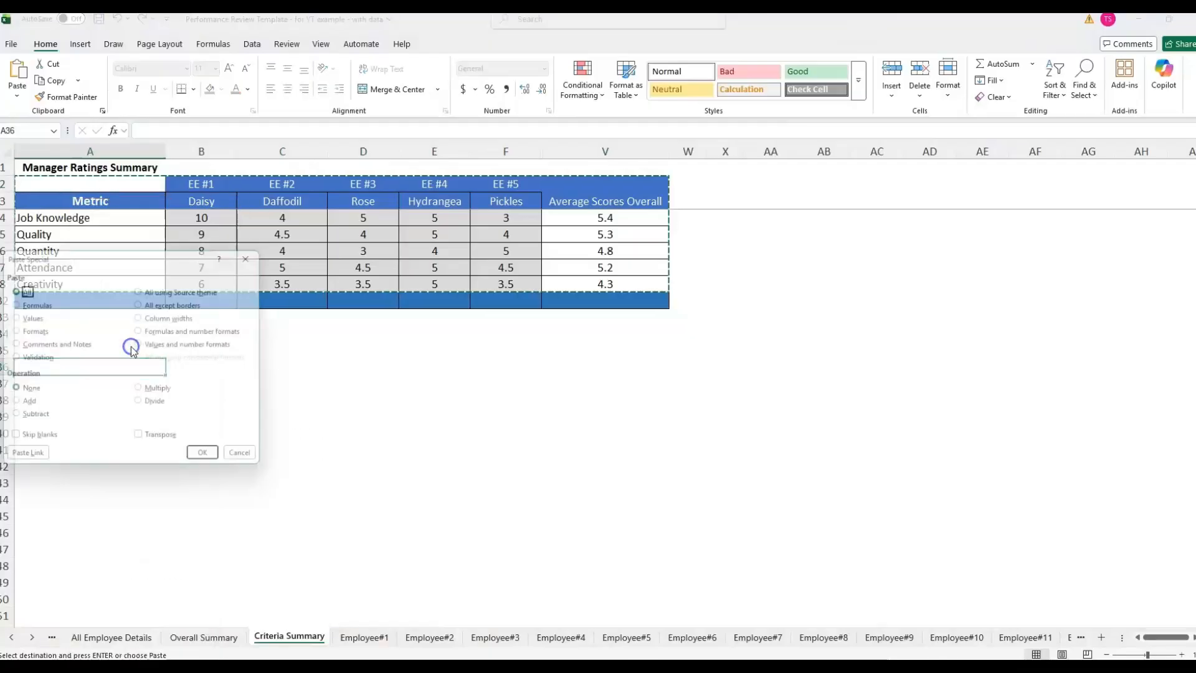
left_click(147, 442)
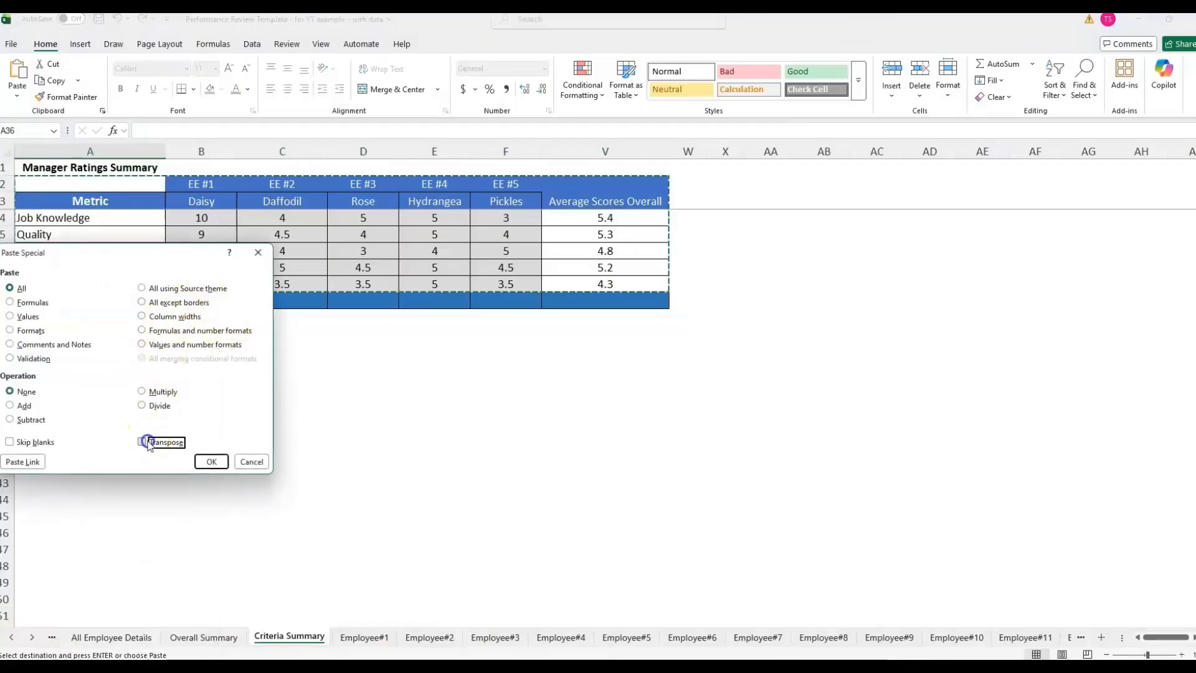
left_click(155, 347)
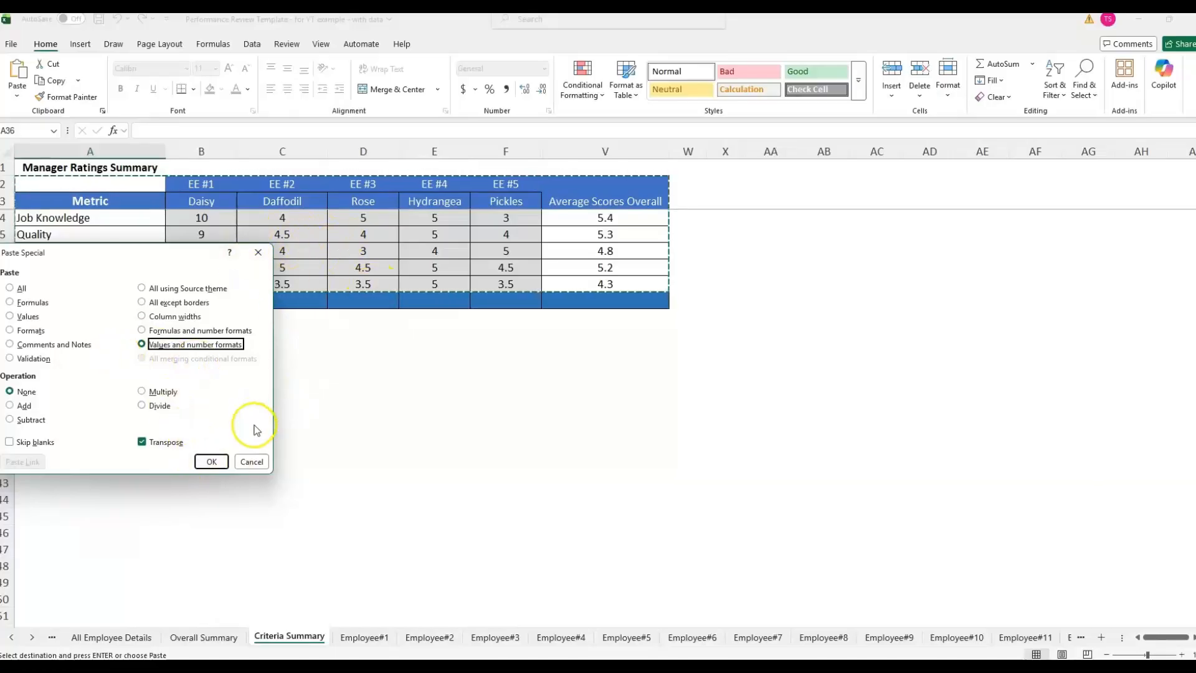
left_click(213, 464)
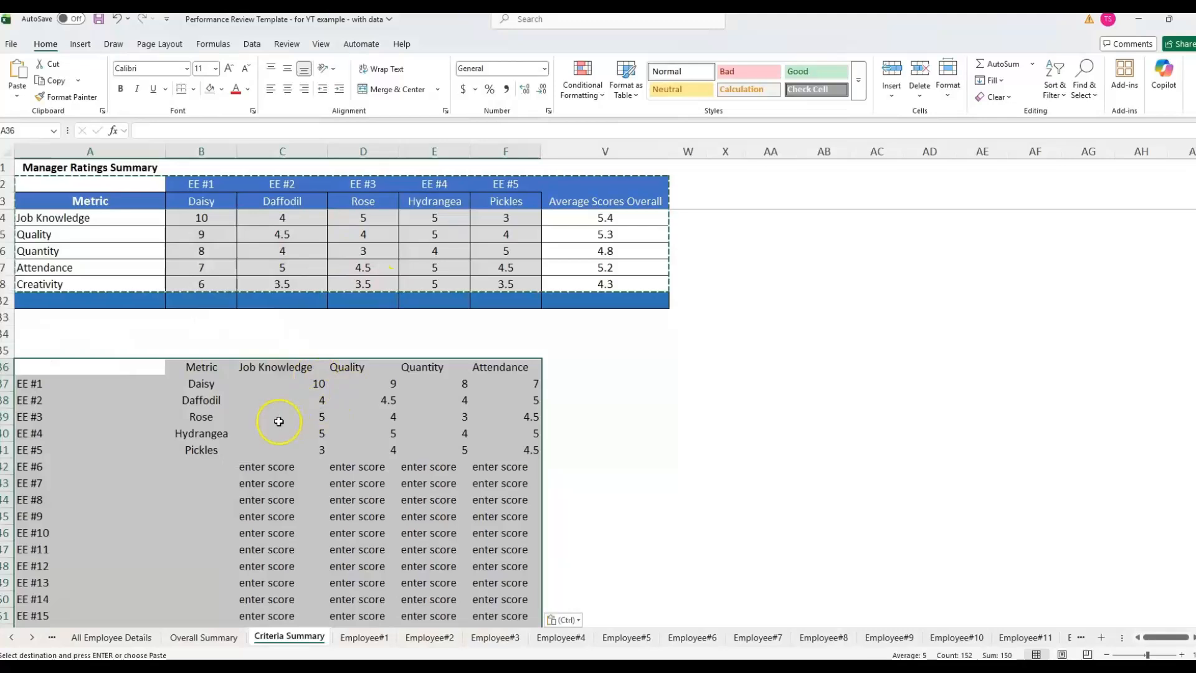
Examine the employee labels in column A of the transposed values, including the rows for unused employees
left_click(208, 400)
left_click_drag(106, 383, 103, 571)
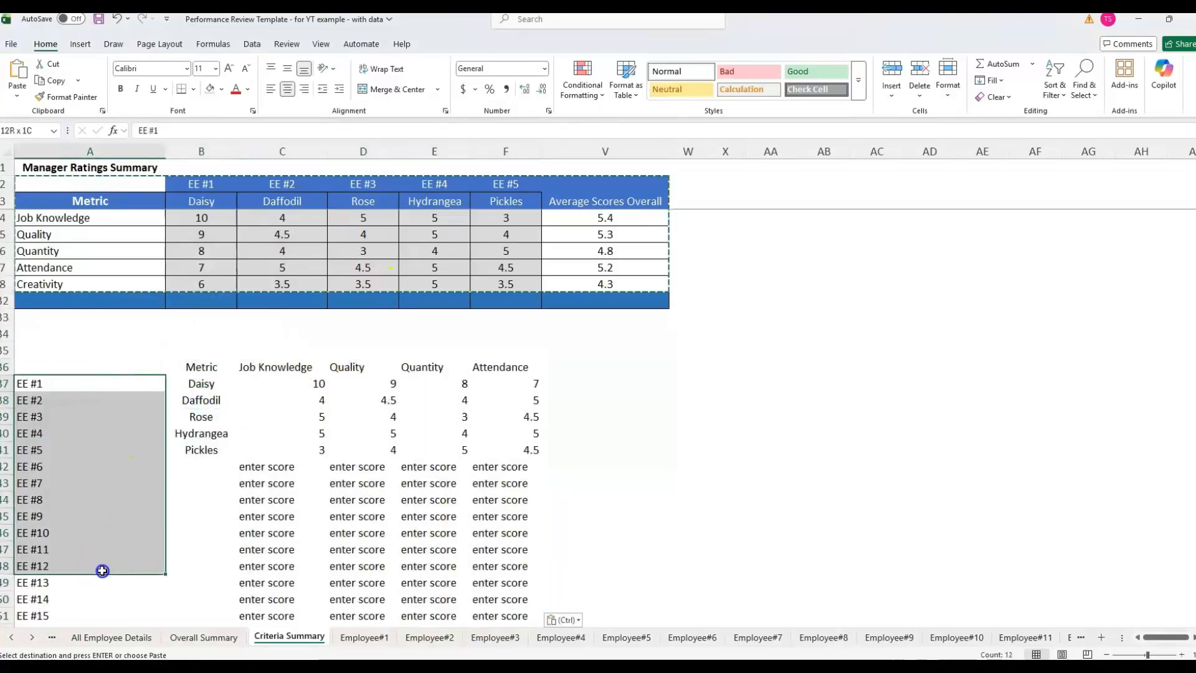
left_click(50, 433)
scroll(52, 434, "down", 2)
left_click_drag(55, 380, 73, 603)
scroll(102, 526, "down", 3)
scroll(102, 526, "up", 3)
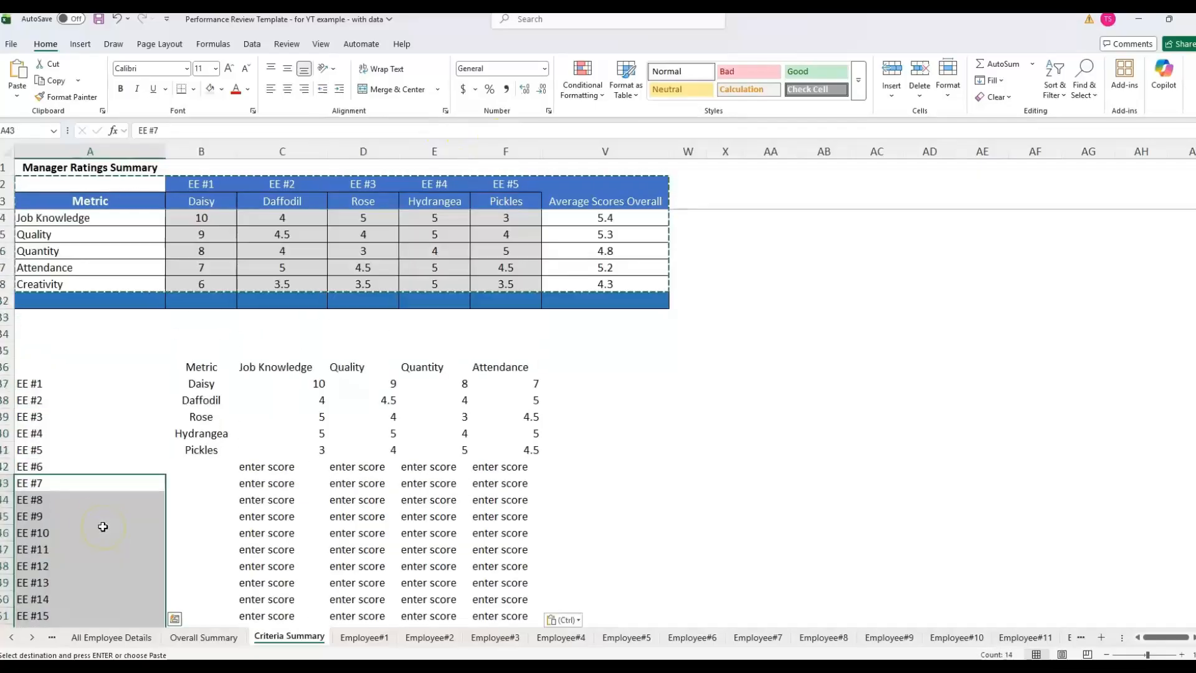
left_click(122, 386)
Copy the formatting of A2:F8 onto the transposed values in A36:F41 with Format Painter and check the formatted cells
left_click(103, 181)
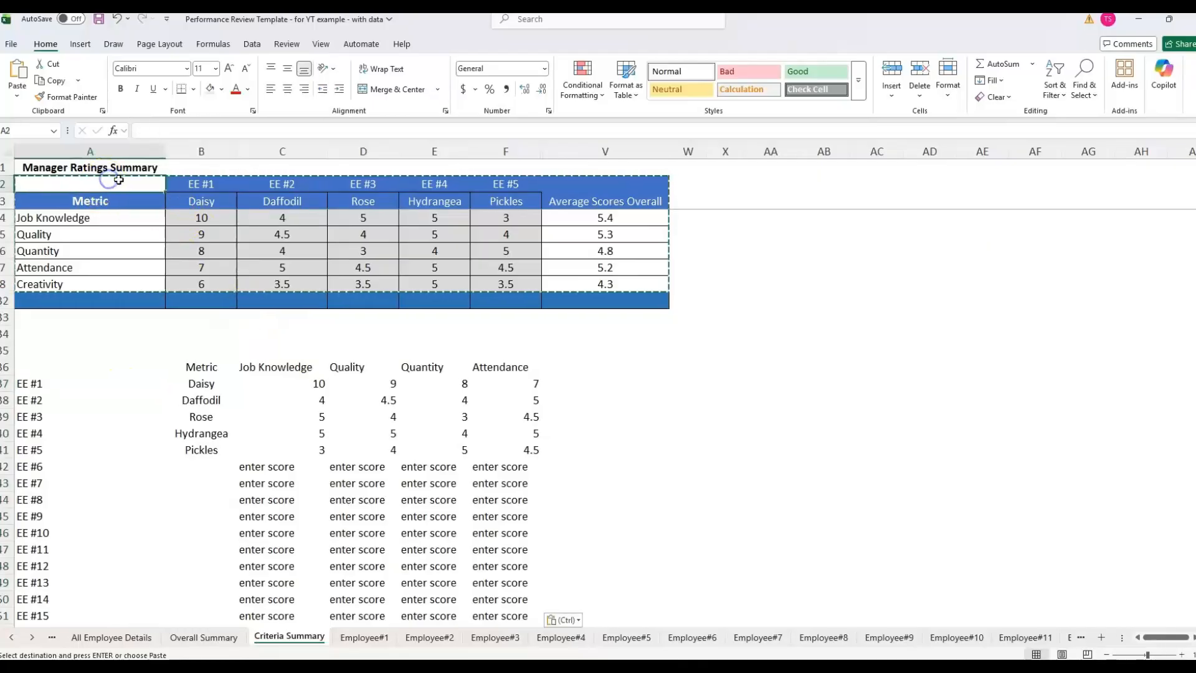
left_click_drag(463, 254, 492, 285)
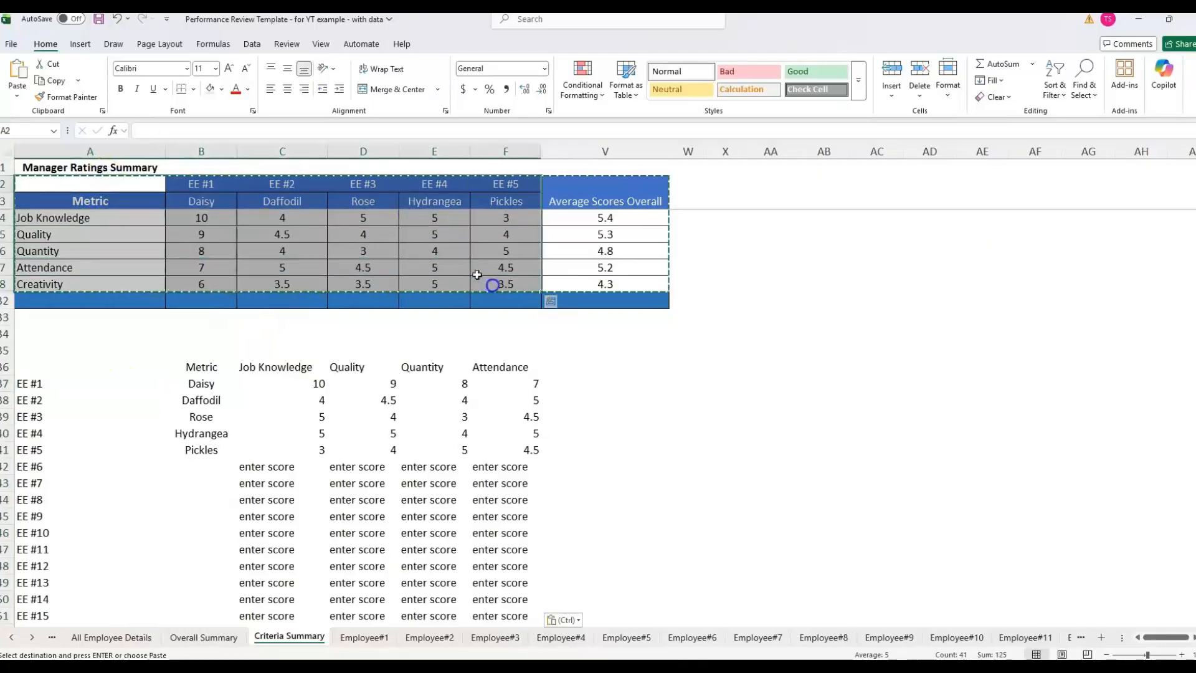
left_click(67, 96)
mouse_move(43, 374)
left_mouse_down()
mouse_move(395, 397)
mouse_move(484, 448)
left_mouse_up()
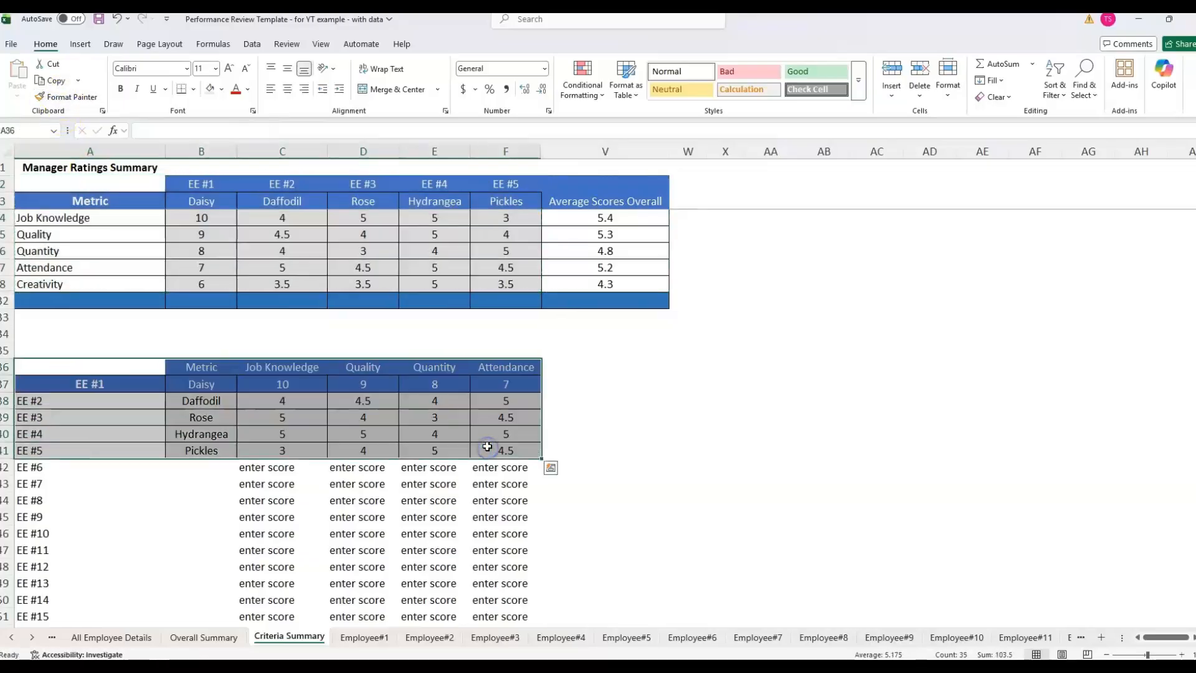
left_click(230, 421)
left_click(94, 416)
left_click(176, 434)
left_click(390, 418)
left_click(435, 445)
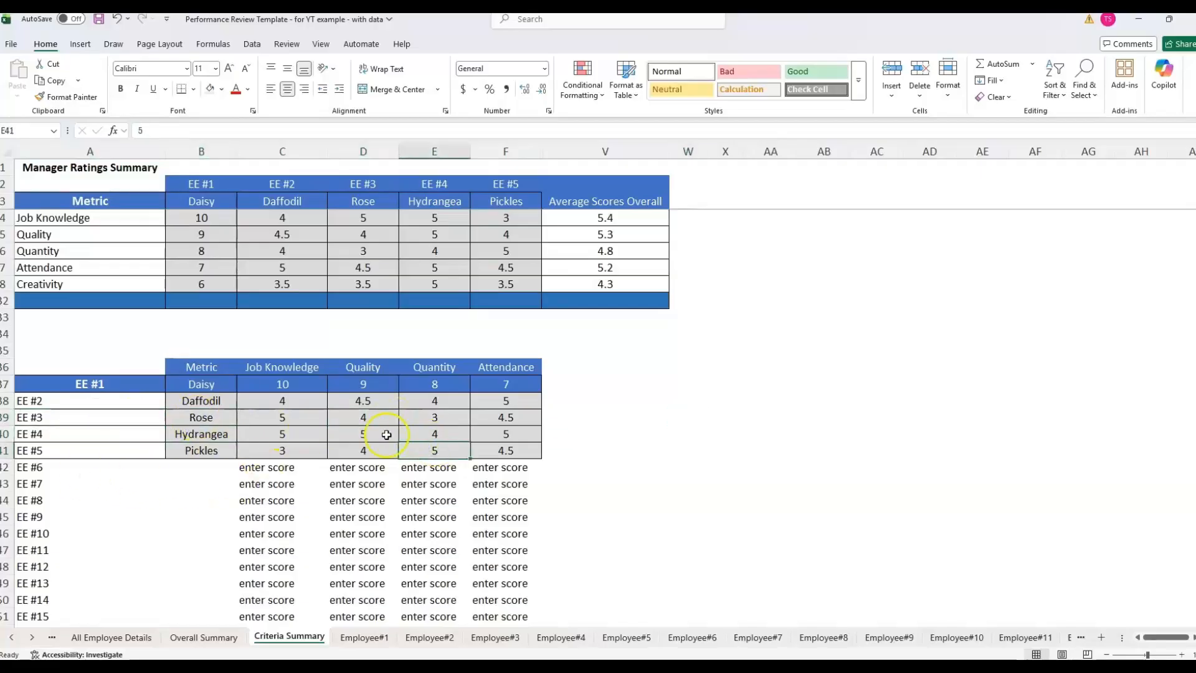
Hide rows 42 to 57, from EE #6 through the average scores row, in the transposed values table
scroll(678, 363, "down", 3)
left_click_drag(8, 318, 14, 563)
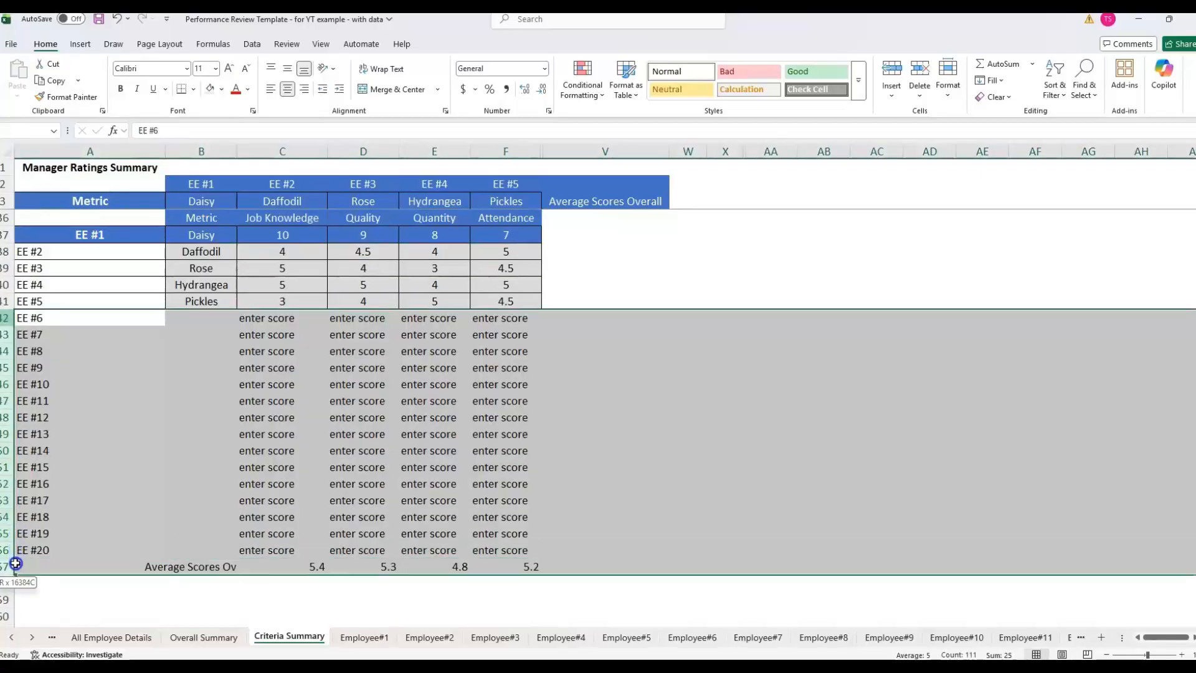
right_click(9, 567)
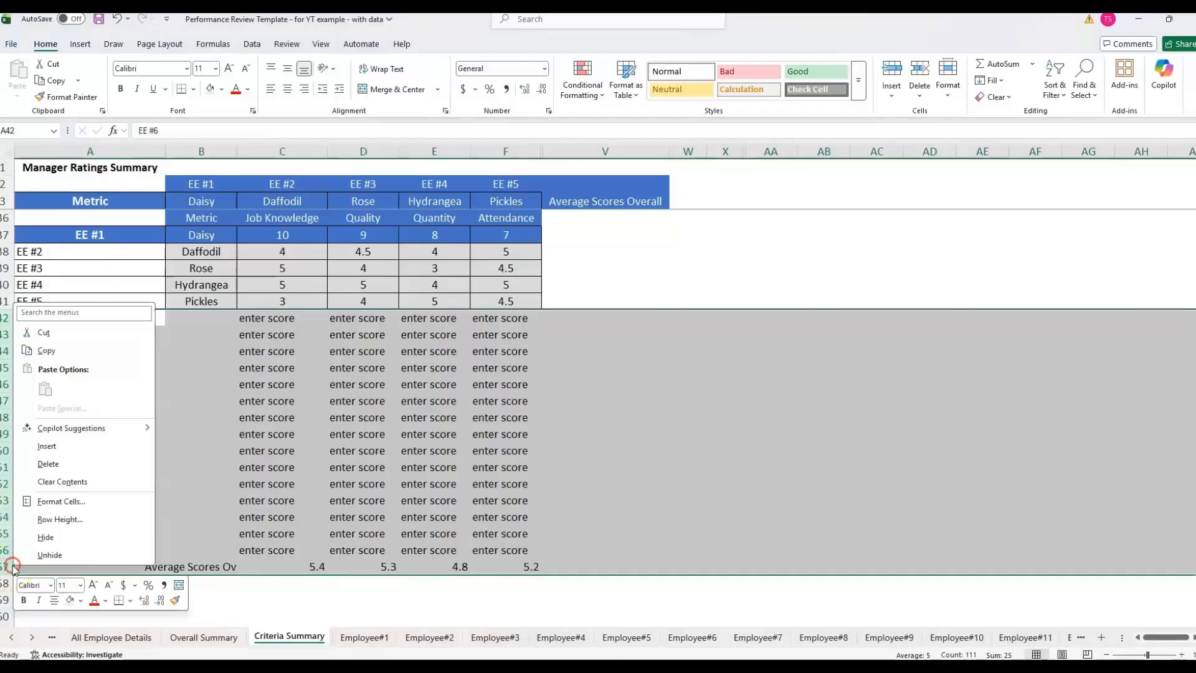
left_click(69, 539)
scroll(118, 336, "up", 3)
Enter the formula =TRANSPOSE(A2:V32) in cell A59 to transpose the Manager Ratings Summary dynamically
left_click(54, 480)
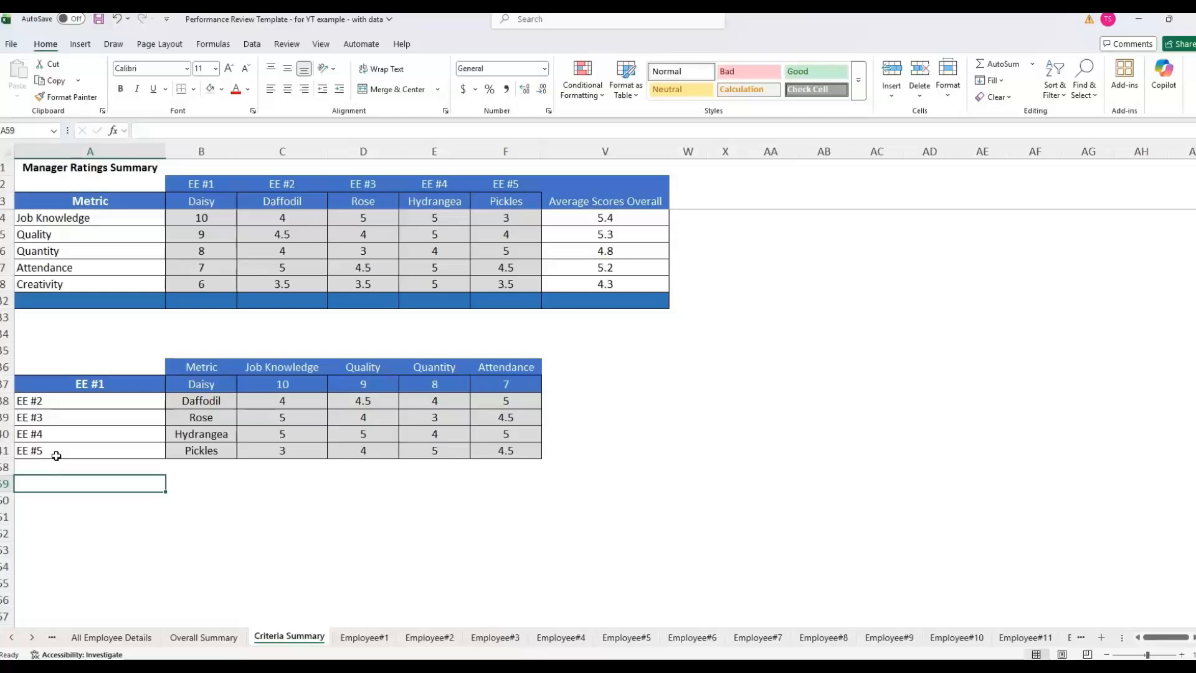
type("=")
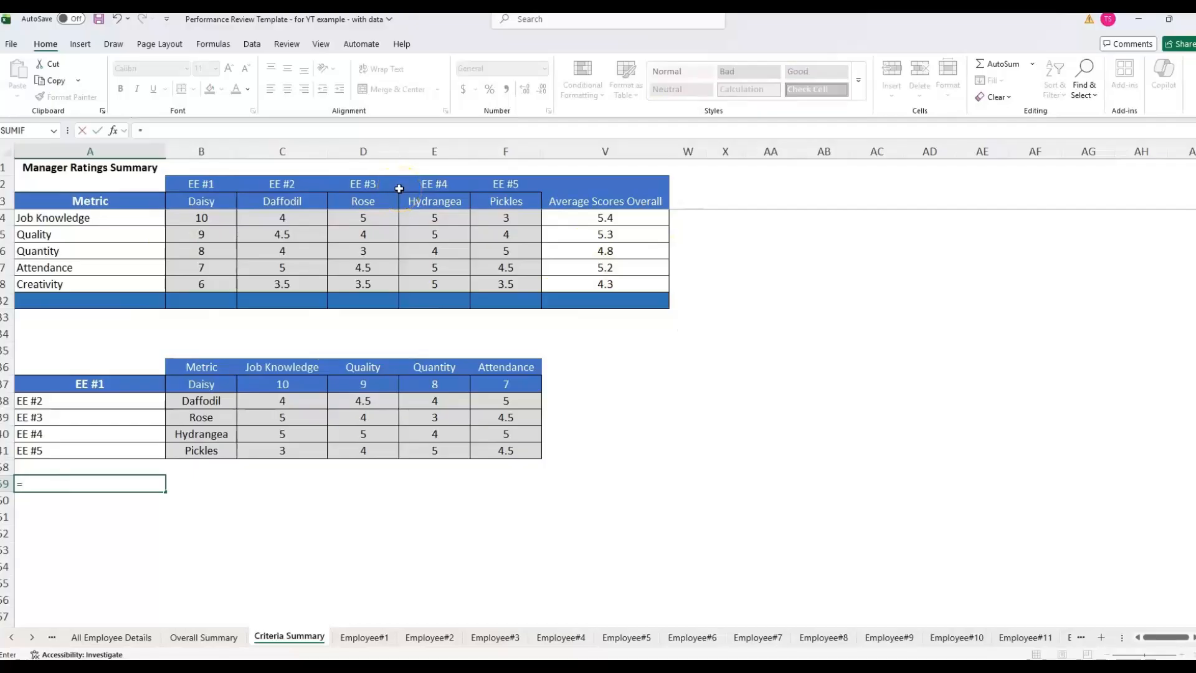
type("transpose(")
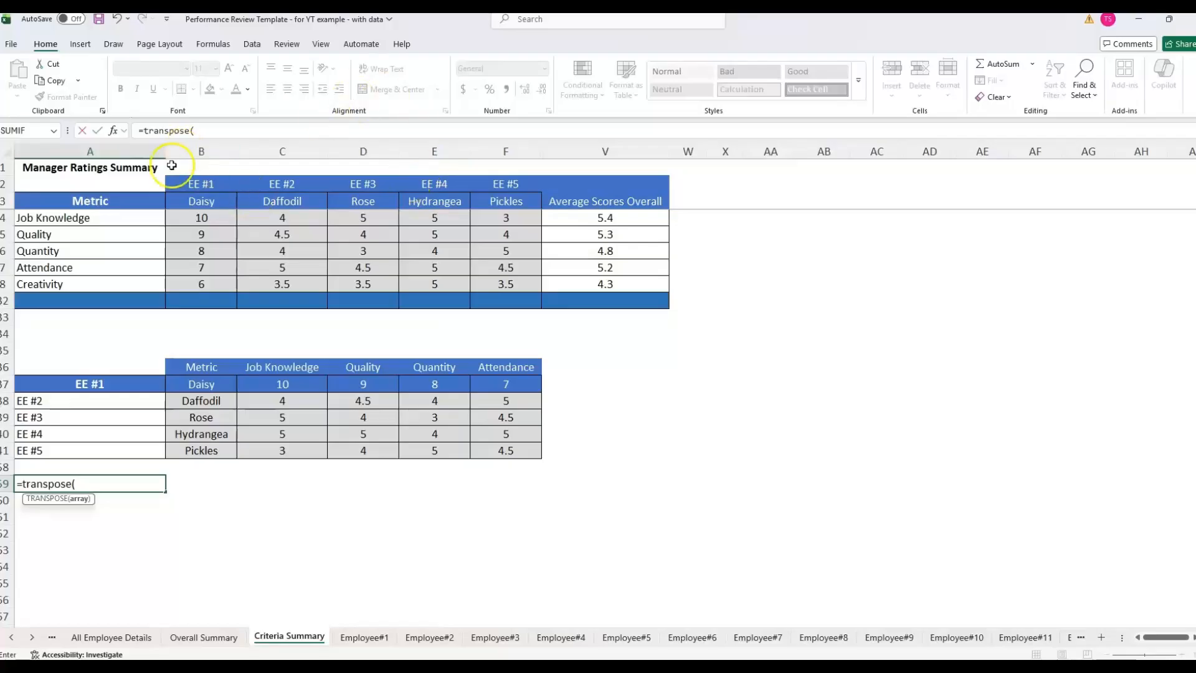
left_click(148, 183)
left_click_drag(148, 183, 623, 299)
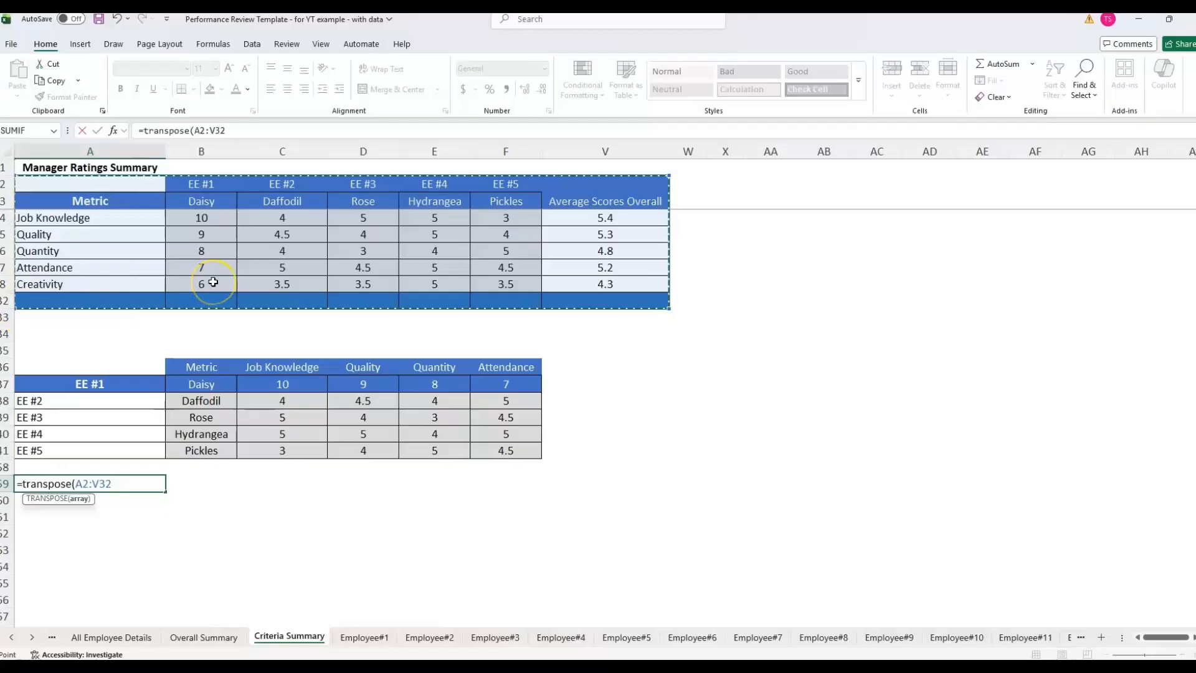
key("Return")
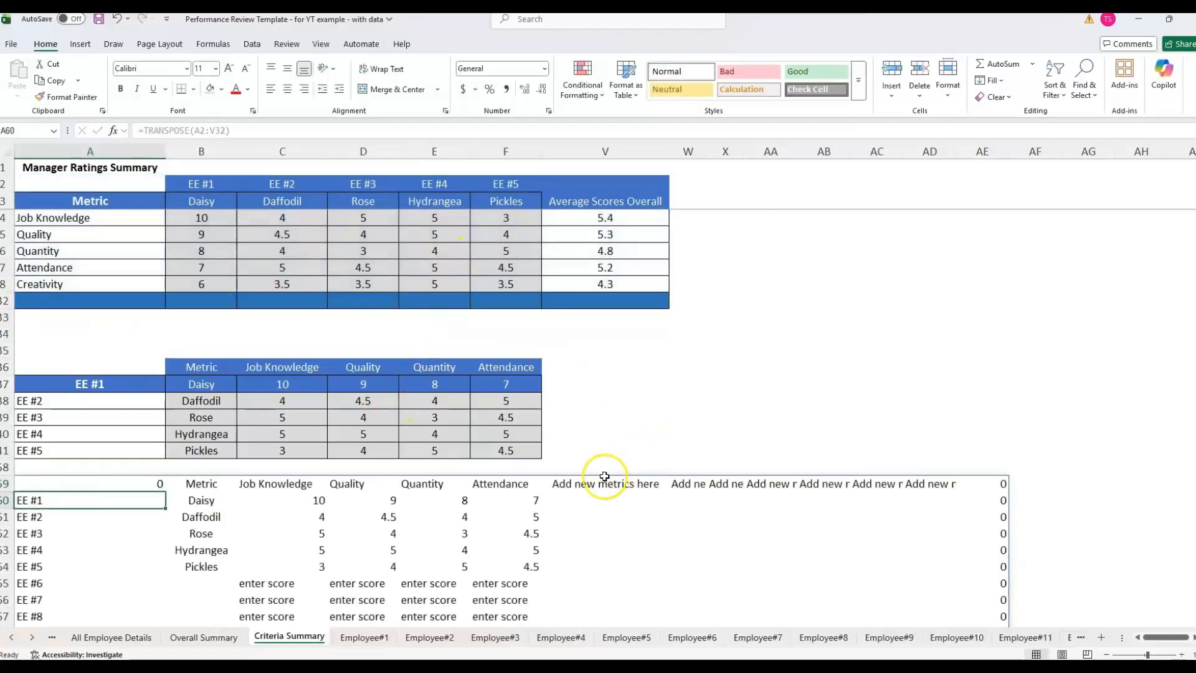
Widen columns AC and AD and review the TRANSPOSE output from its placeholder metric headings to the average scores row
left_click(633, 481)
left_click_drag(635, 480, 1000, 484)
left_click_drag(957, 152, 997, 151)
left_click_drag(904, 151, 928, 152)
left_click(151, 504)
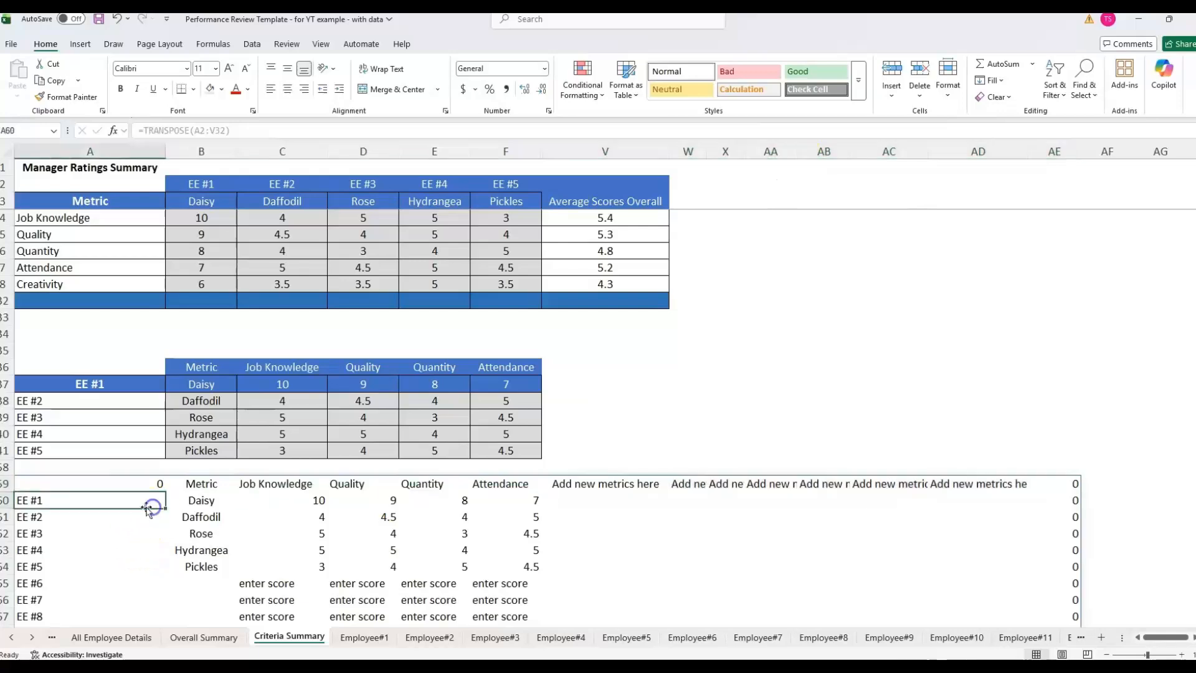
scroll(129, 377, "down", 5)
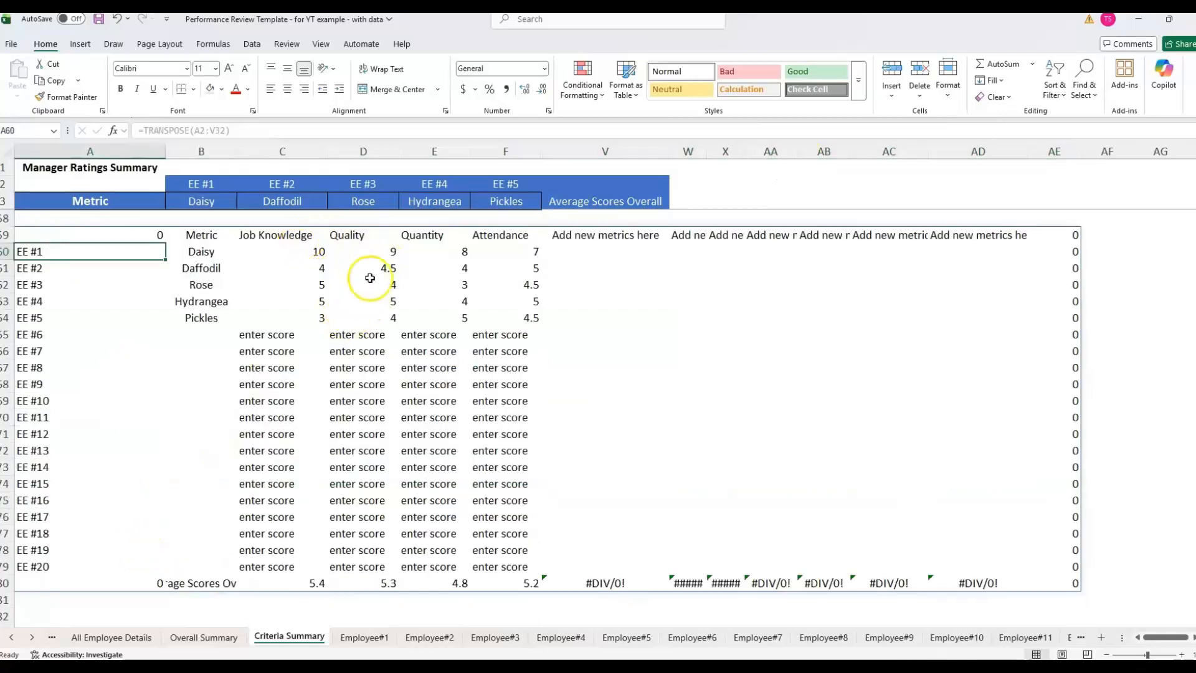
scroll(143, 330, "up", 5)
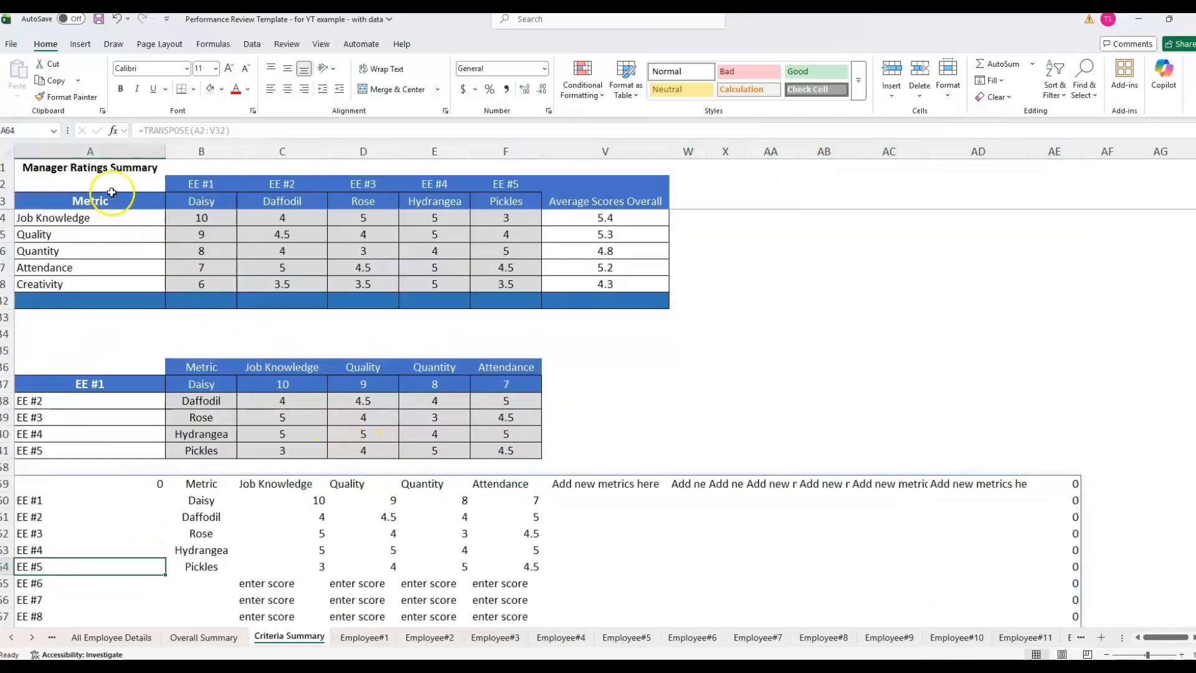
Copy the original table's formatting onto the TRANSPOSE output at A59, and extend row 61's formatting to A66:F80 with Format Painter
left_click_drag(100, 185, 376, 249)
left_click_drag(376, 249, 435, 299)
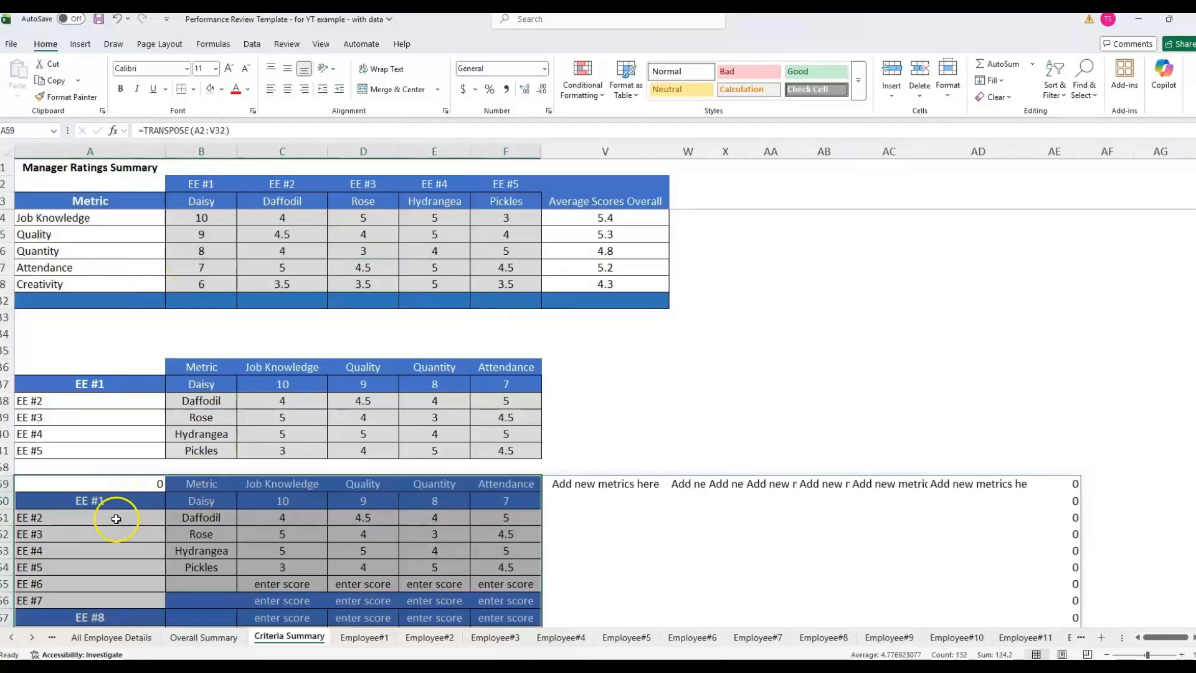
mouse_move(115, 518)
left_mouse_down()
mouse_move(492, 533)
mouse_move(506, 521)
left_mouse_up()
left_click(66, 97)
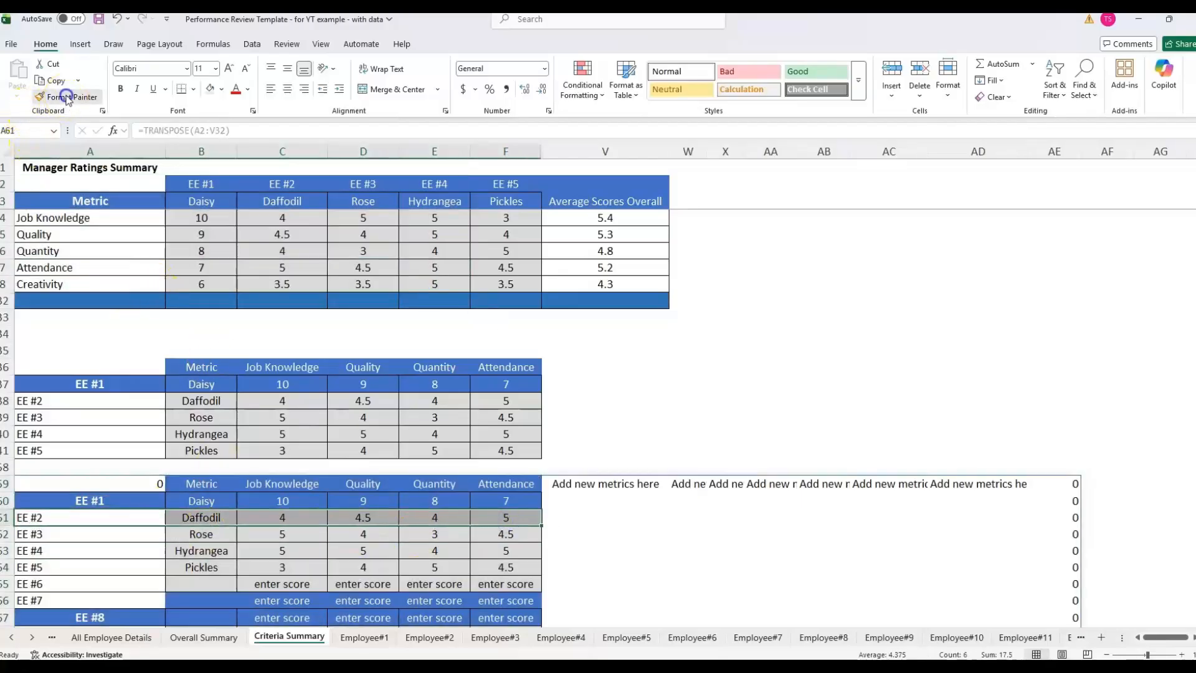
scroll(186, 498, "down", 4)
mouse_move(74, 397)
left_mouse_down()
mouse_move(381, 631)
mouse_move(520, 606)
left_mouse_up()
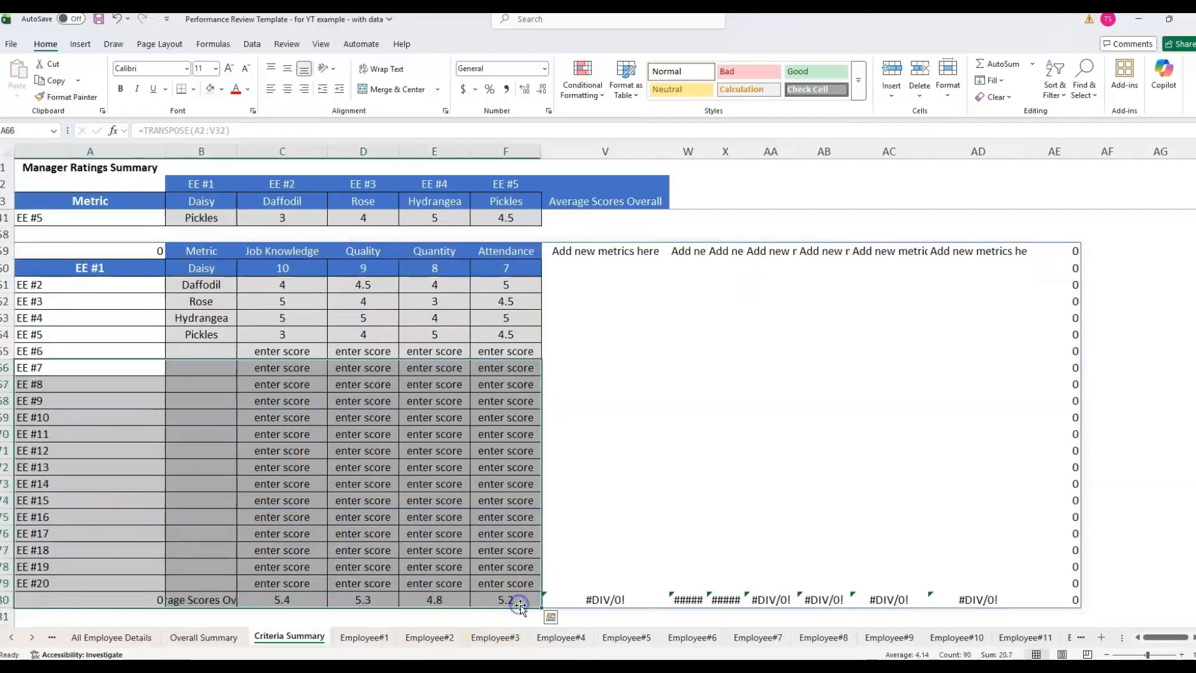
scroll(169, 367, "up", 5)
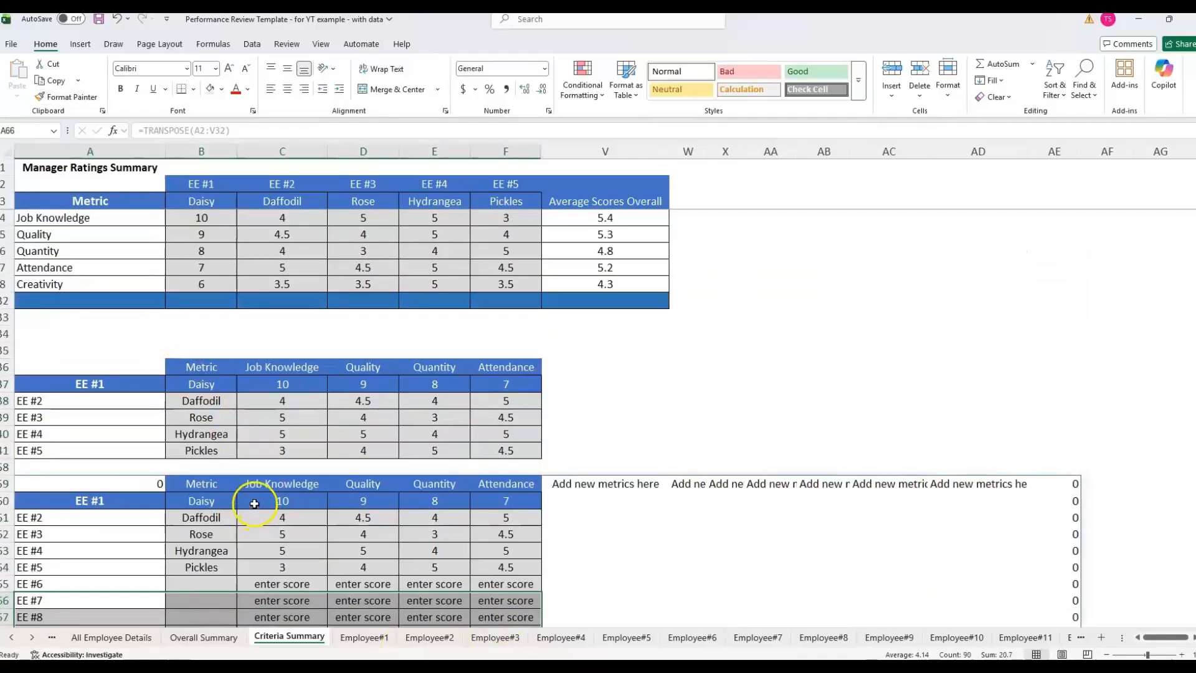
Unhide the columns between F and V and check the EE #6 heading and its Job Knowledge score cell
left_click_drag(521, 150, 592, 149)
right_click(592, 149)
left_click(629, 397)
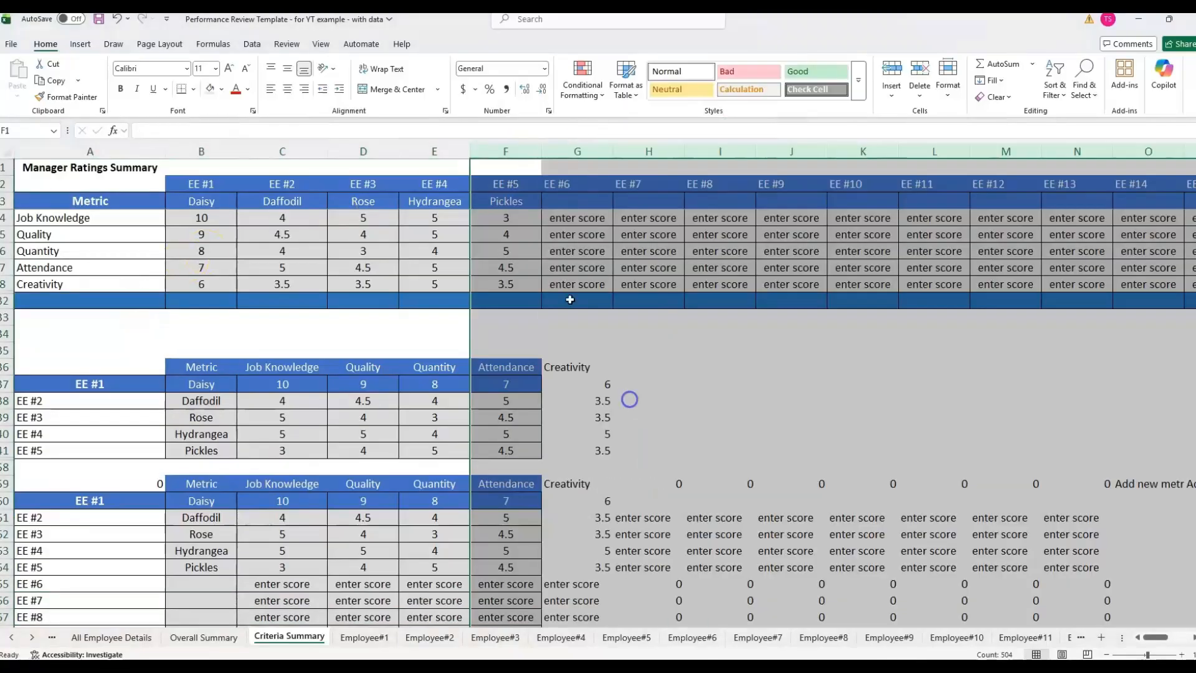
left_click(545, 215)
left_click(575, 190)
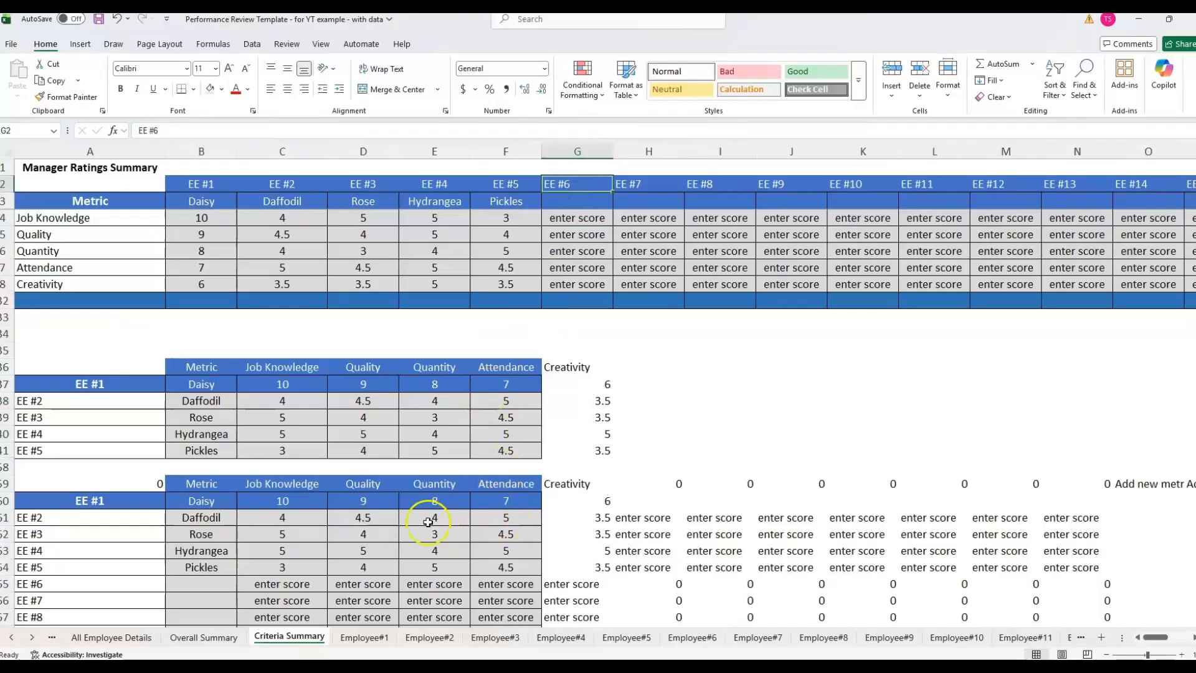
left_click(596, 221)
left_click(596, 181)
Add a sixth employee in row 12 of All Employee Details by entering the employee's ID number and name
left_click(99, 642)
left_click(43, 344)
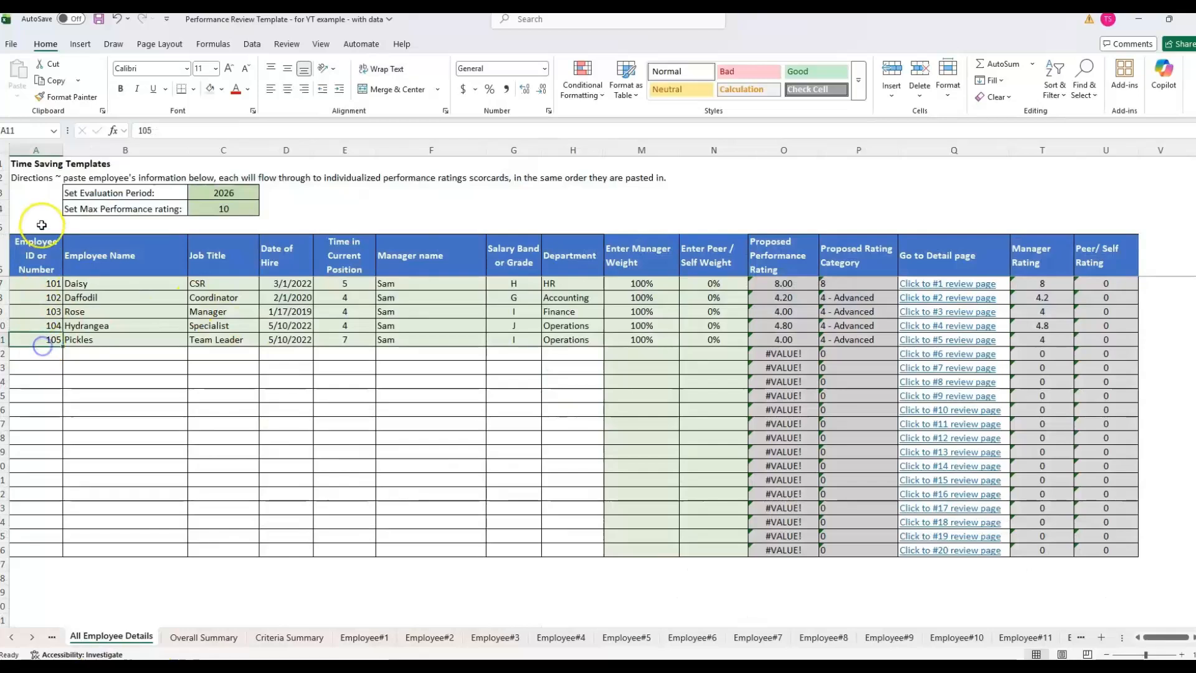
left_click(40, 352)
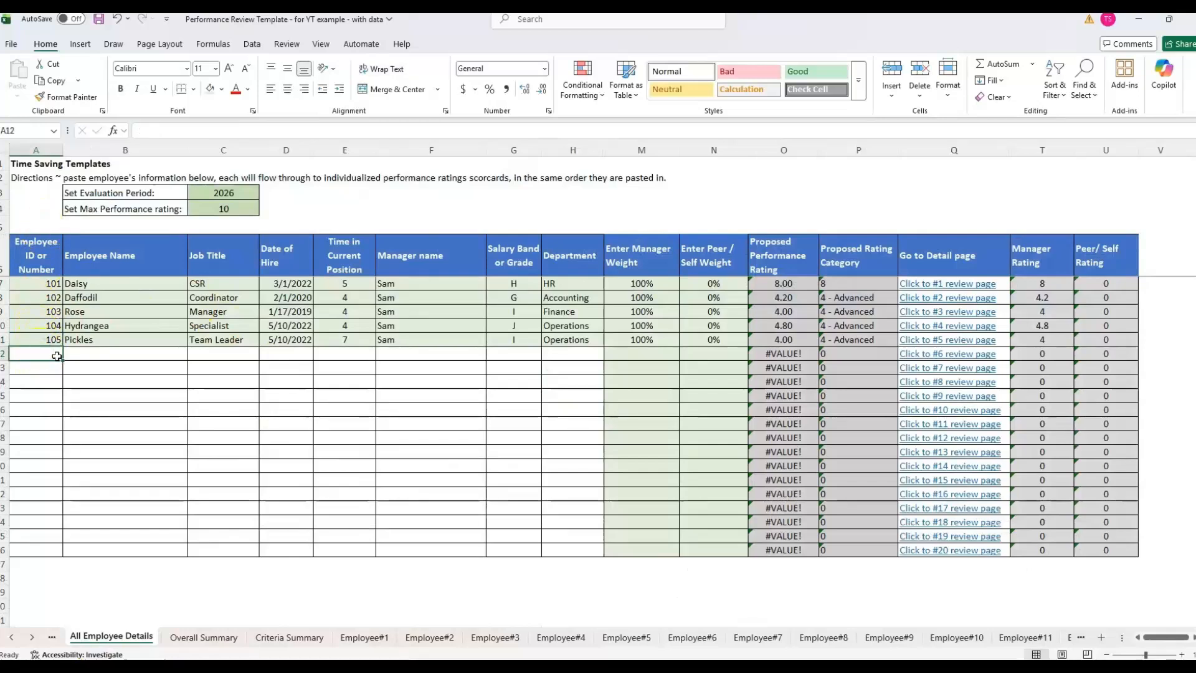
type("106")
key("Tab")
type("Cinabun")
Fill C12:N12 with the details from the row above, from job title through peer/self weight
left_click_drag(223, 353, 704, 352)
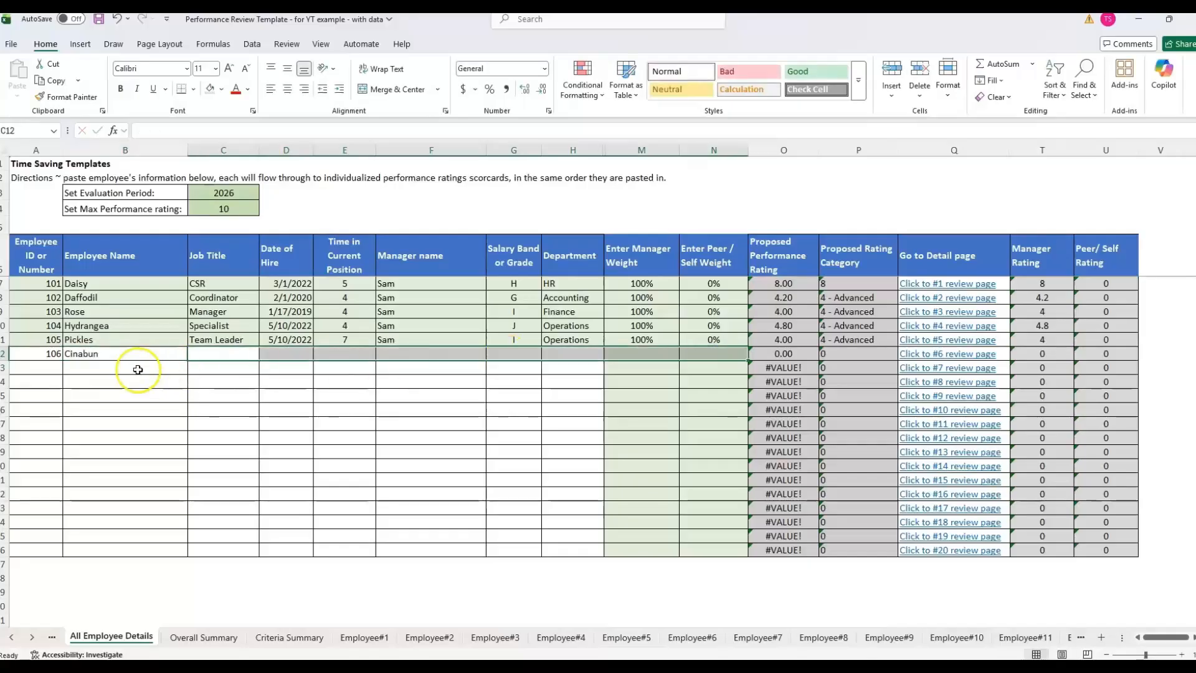
key("ctrl+d")
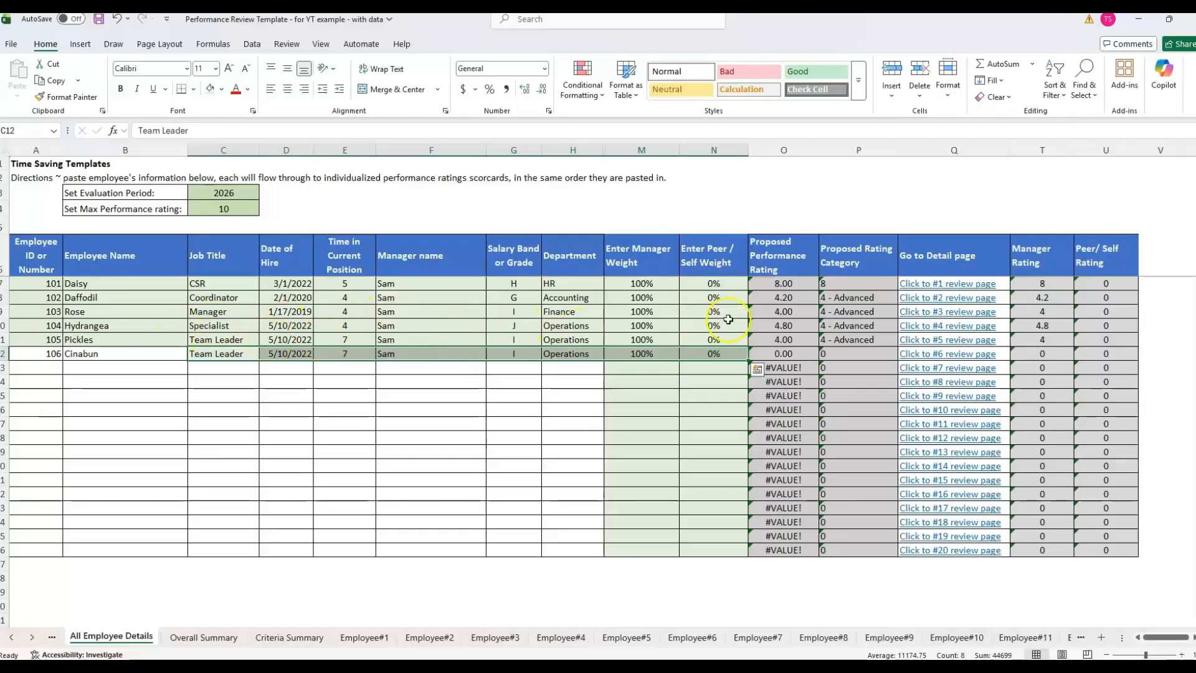
left_click(647, 382)
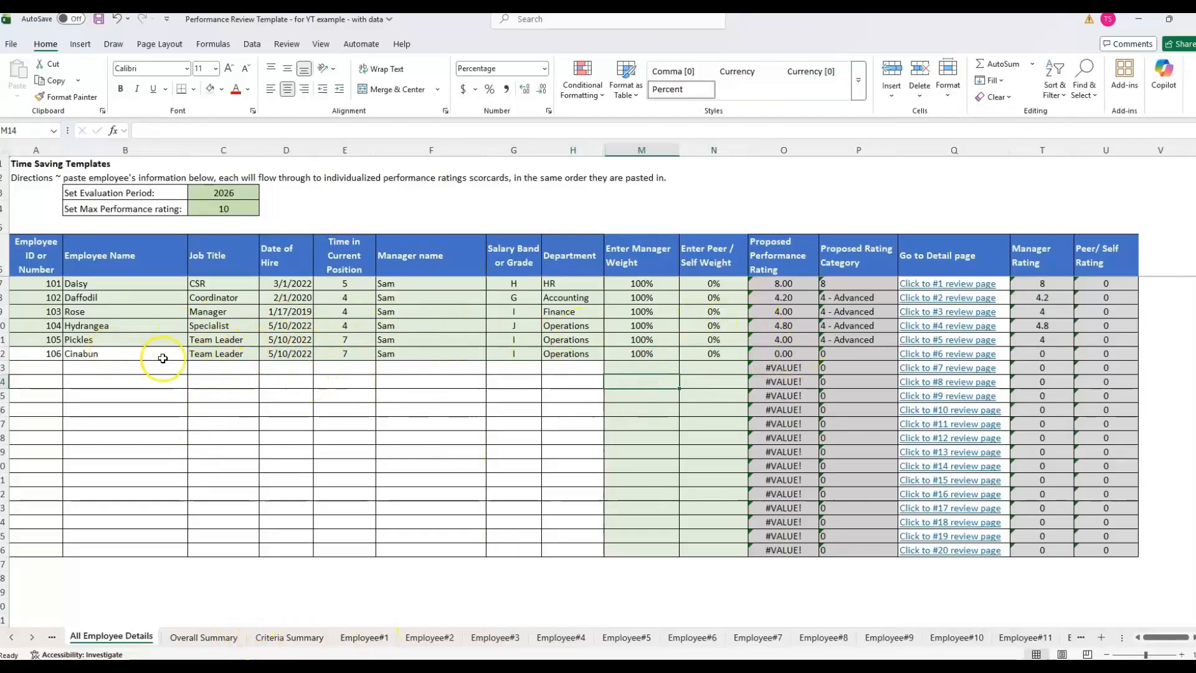
View the #6 review page, and examine the "Apply this metric to all employee's scorecards?" answers on the Employee#1 sheet
left_click(930, 356)
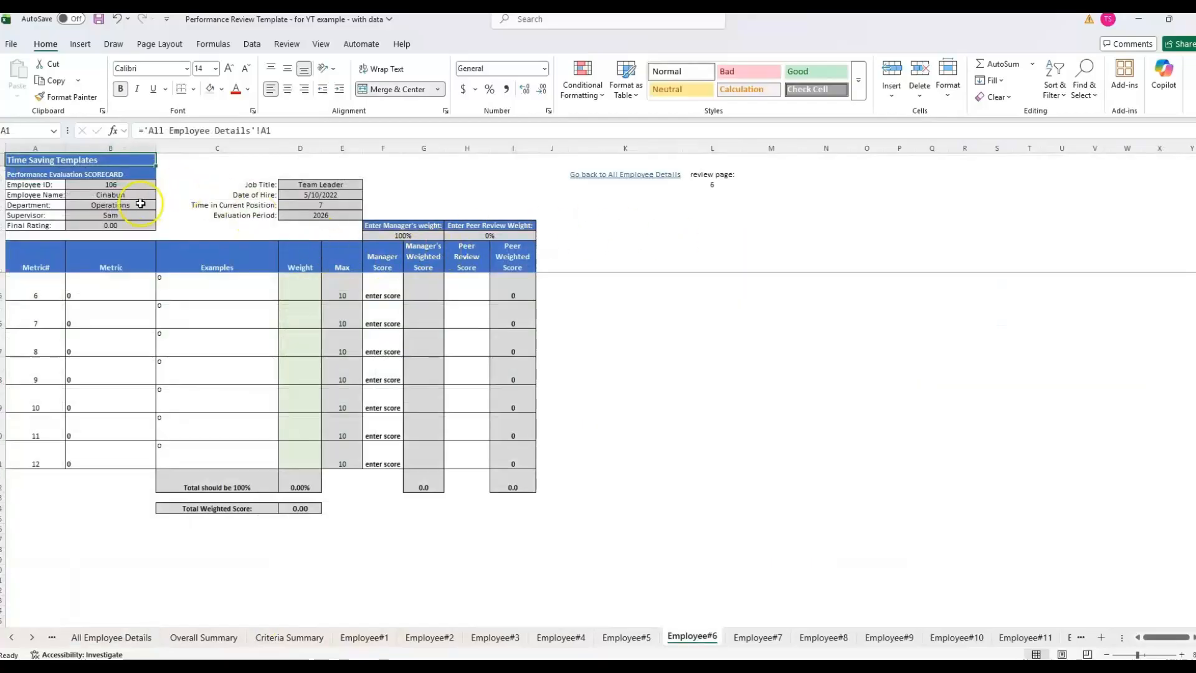
left_click(394, 638)
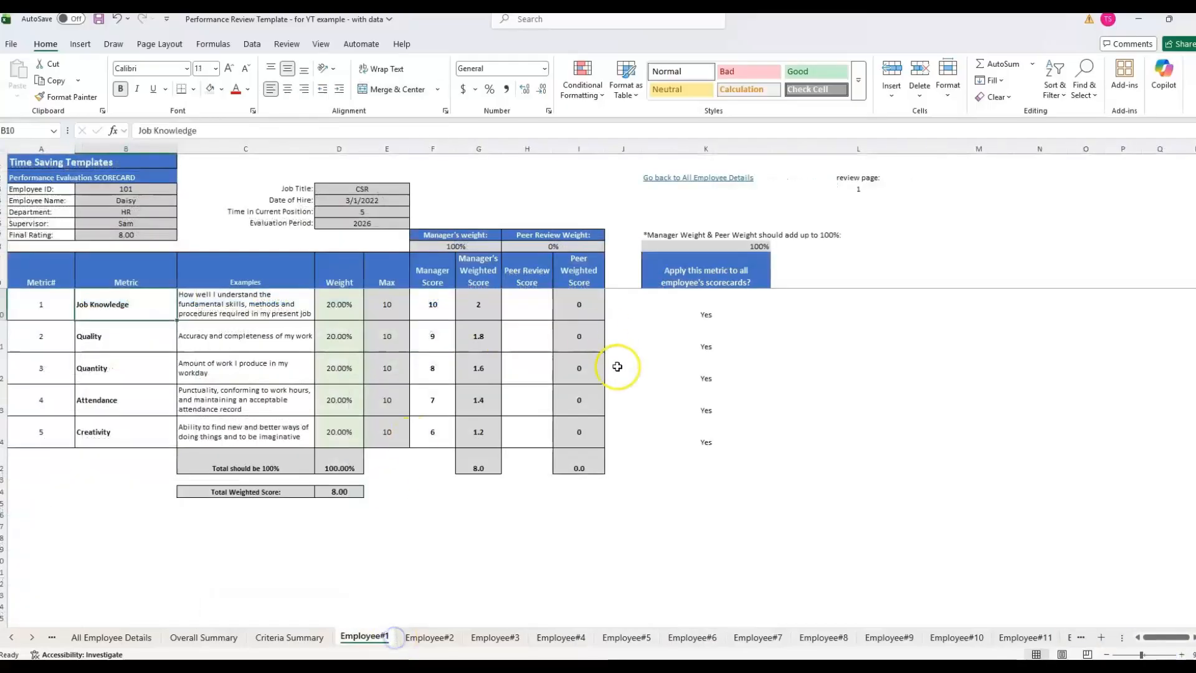
left_click_drag(706, 305, 712, 440)
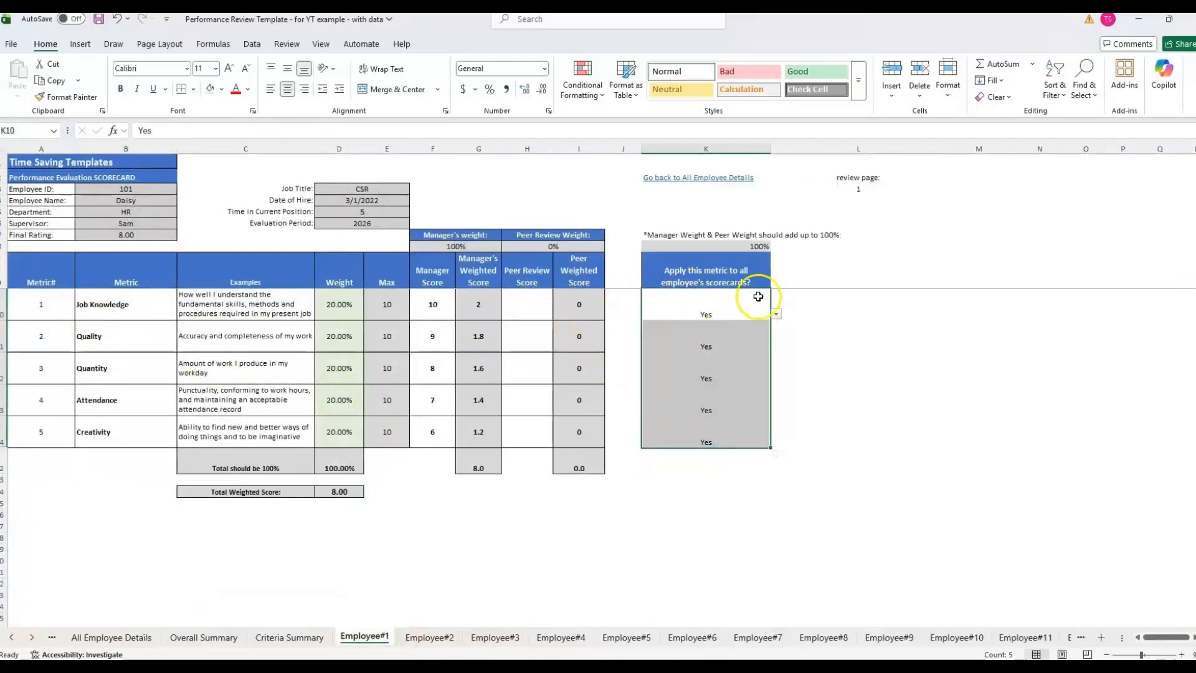
Set the weight of all five metrics, Job Knowledge through Creativity, to 20% on the Employee#6 sheet
left_click(693, 637)
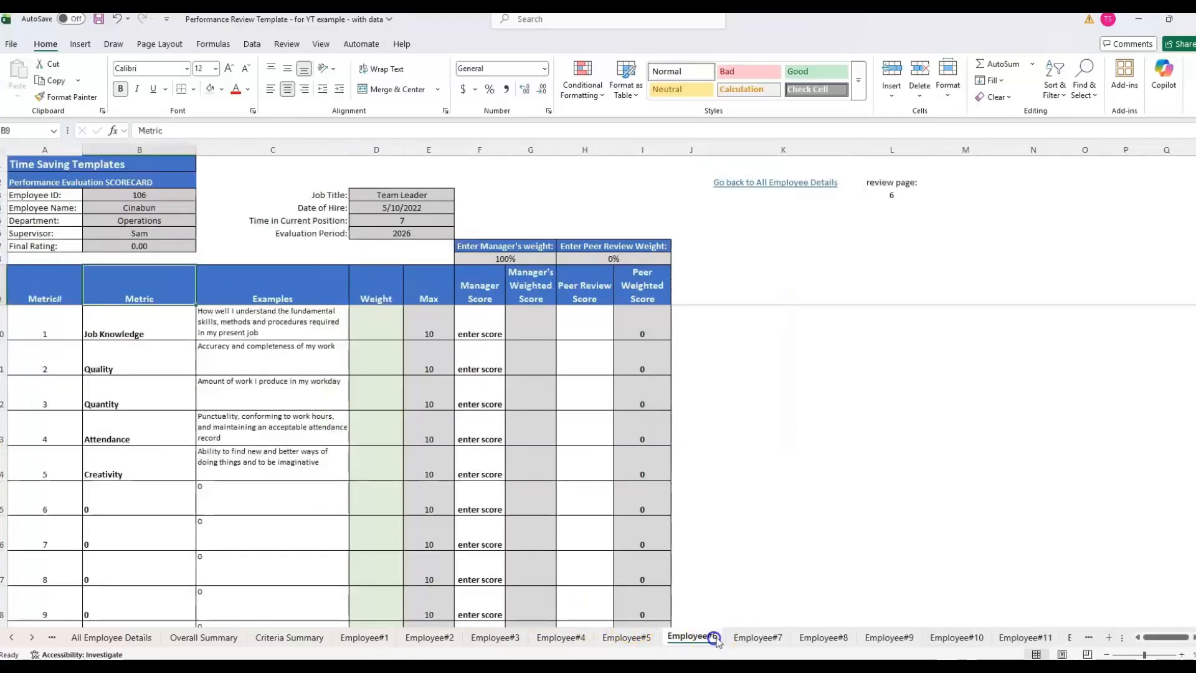
left_click(367, 314)
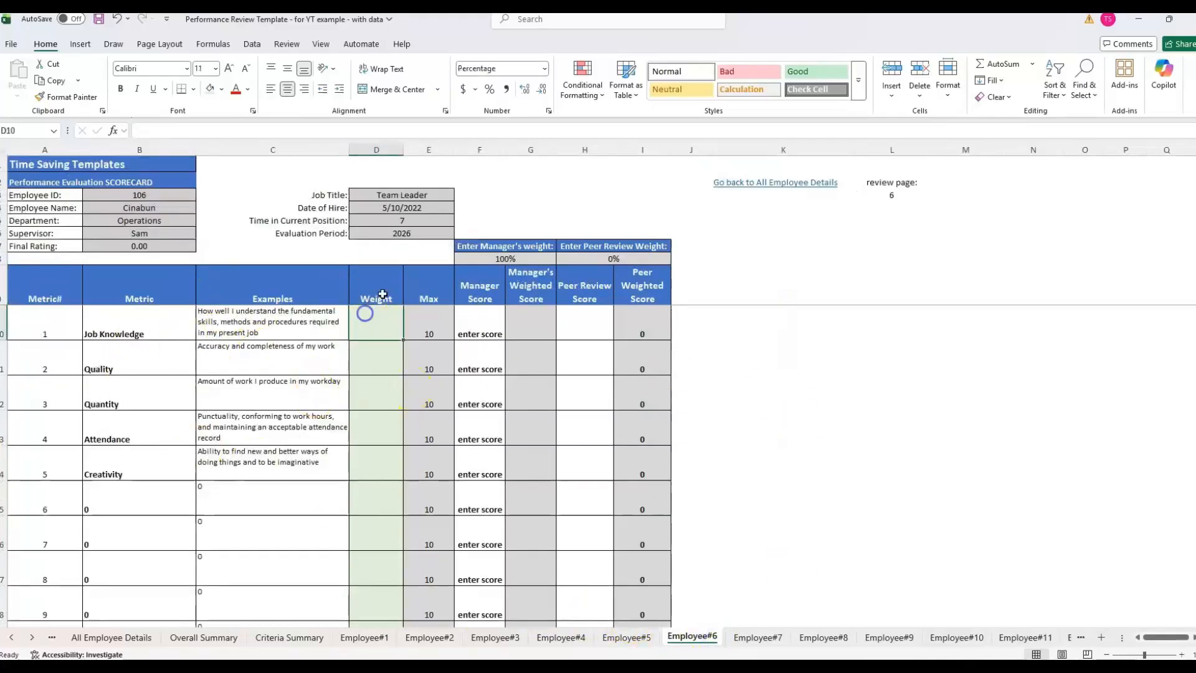
type("20")
key("Return")
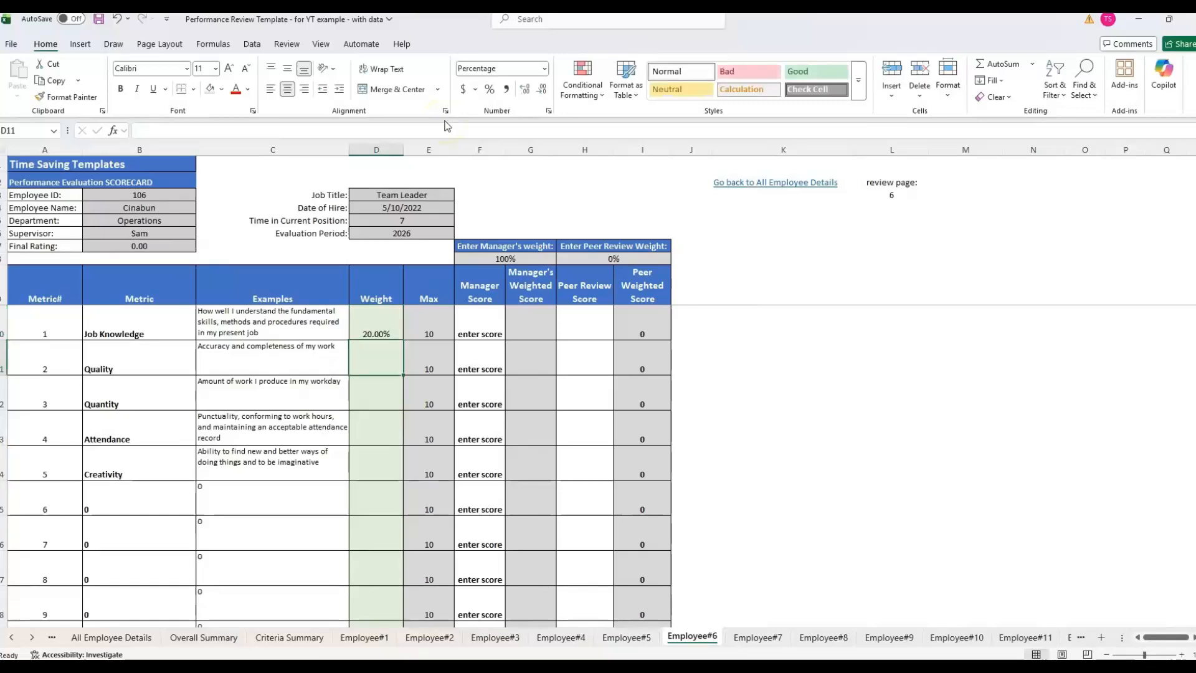
left_click(384, 320)
left_click_drag(402, 342, 404, 481)
left_click(378, 458)
Enter manager scores 5, 4, 3, 4 and 5 for Job Knowledge, Quality, Quantity, Attendance and Creativity on the Employee#6 scorecard
left_click(476, 300)
left_click(494, 320)
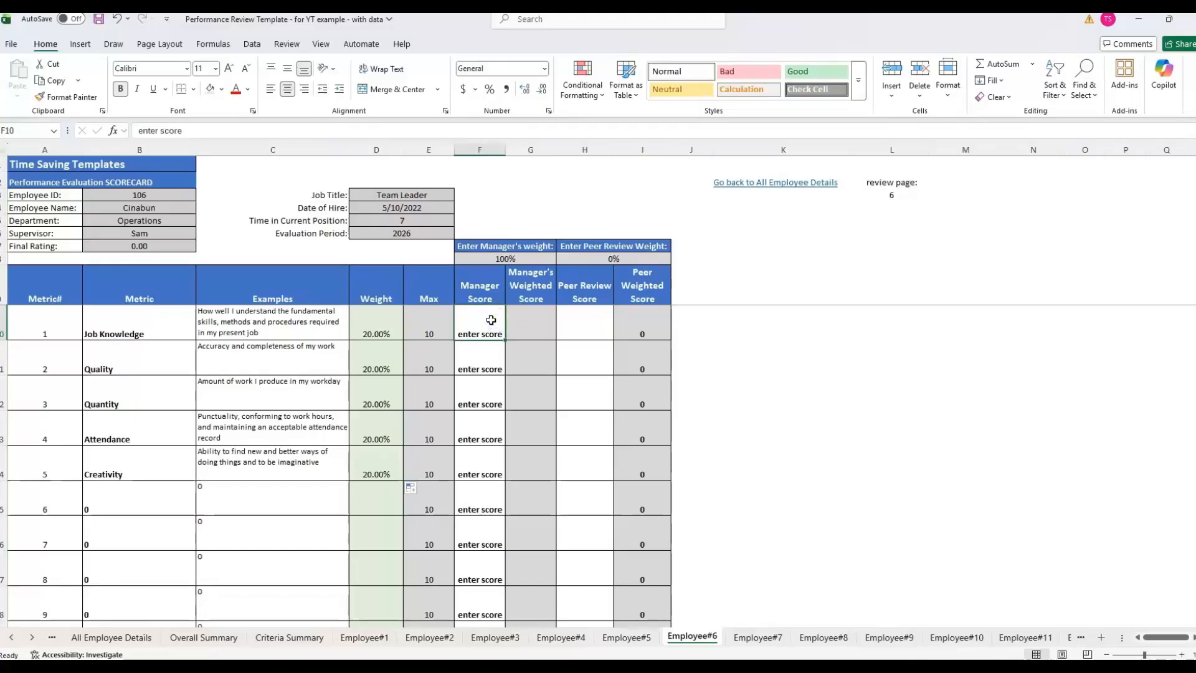
type("5")
key("Return")
type("4")
key("Return")
type("3")
key("Return")
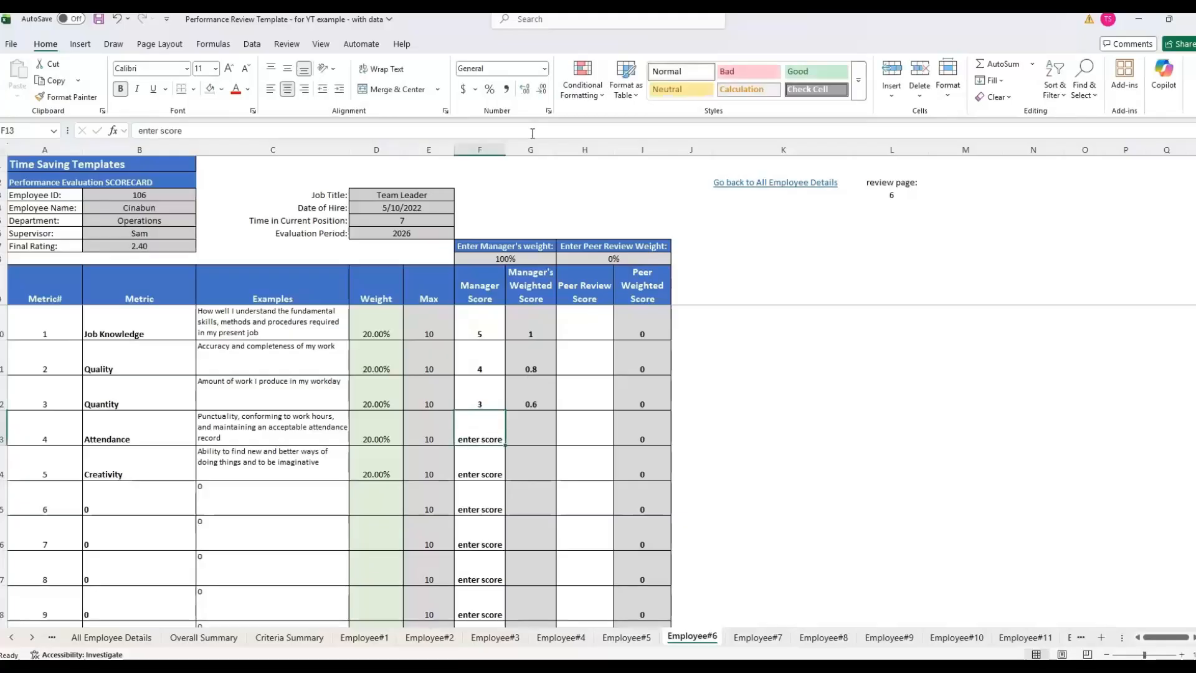
type("4")
key("Return")
type("5")
key("Return")
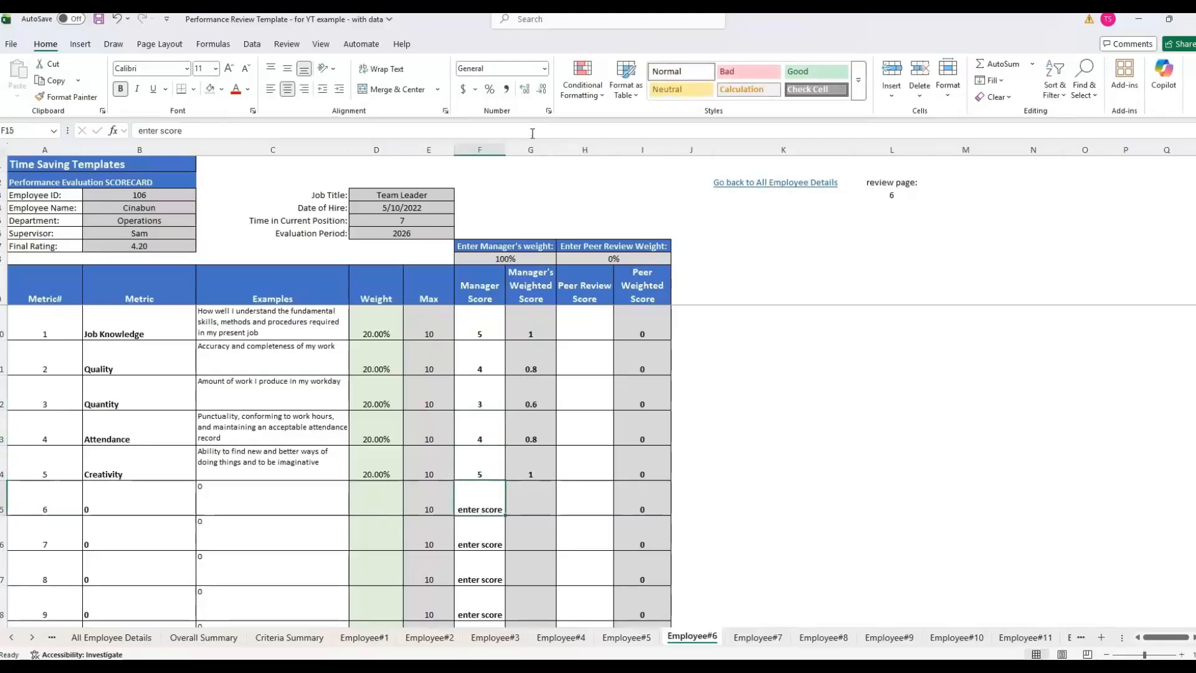
Check the weight total and Total Weighted Score on the Employee#6 sheet, then return to All Employee Details
scroll(467, 405, "down", 2)
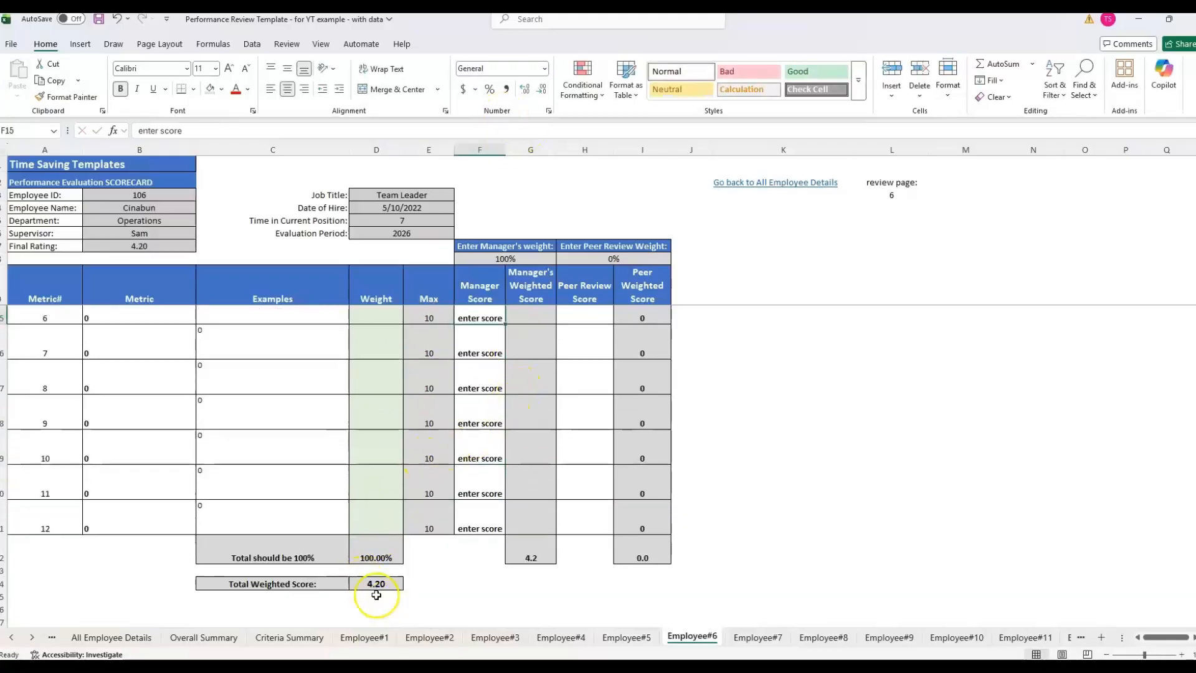
left_click(295, 596)
left_click(377, 598)
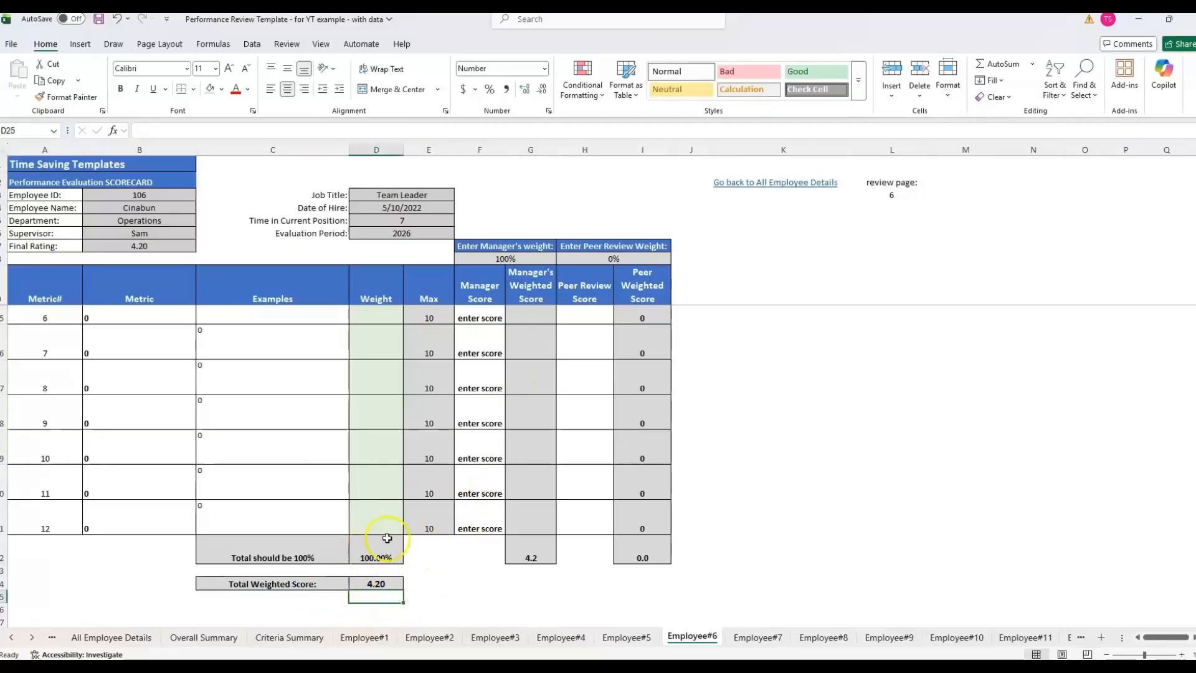
scroll(396, 478, "up", 2)
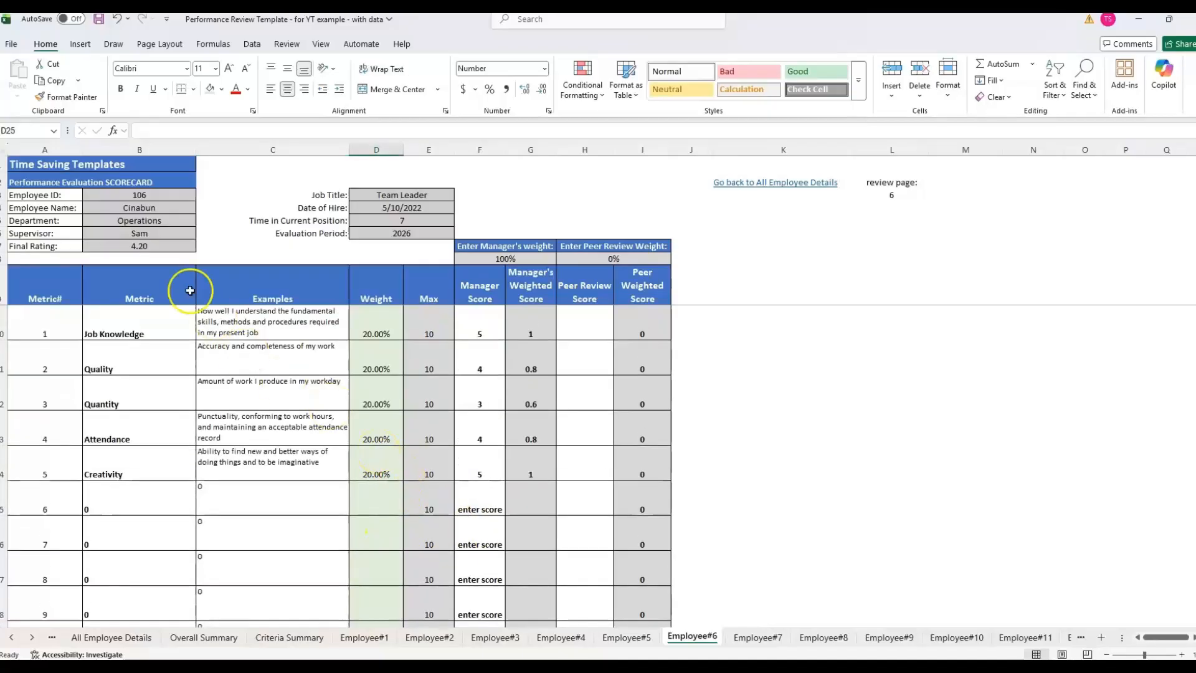
left_click(767, 183)
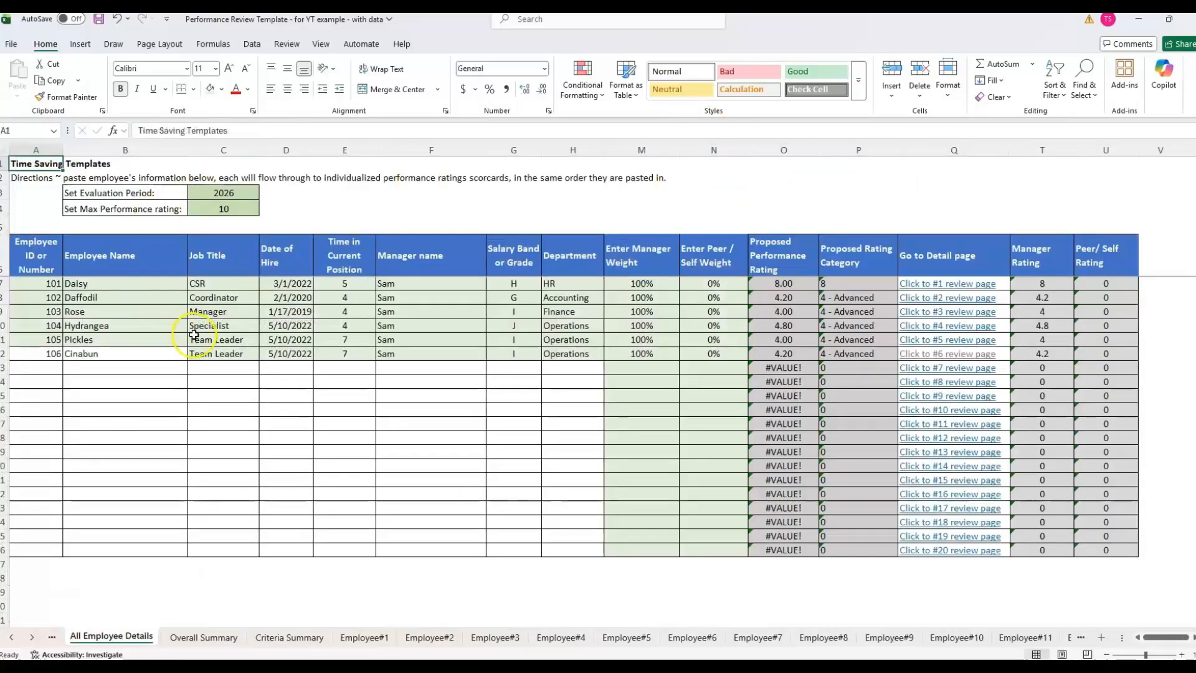
Compare the EE #6 ratings on Criteria Summary between the original table, the pasted-values table and the TRANSPOSE formula table
left_click(290, 637)
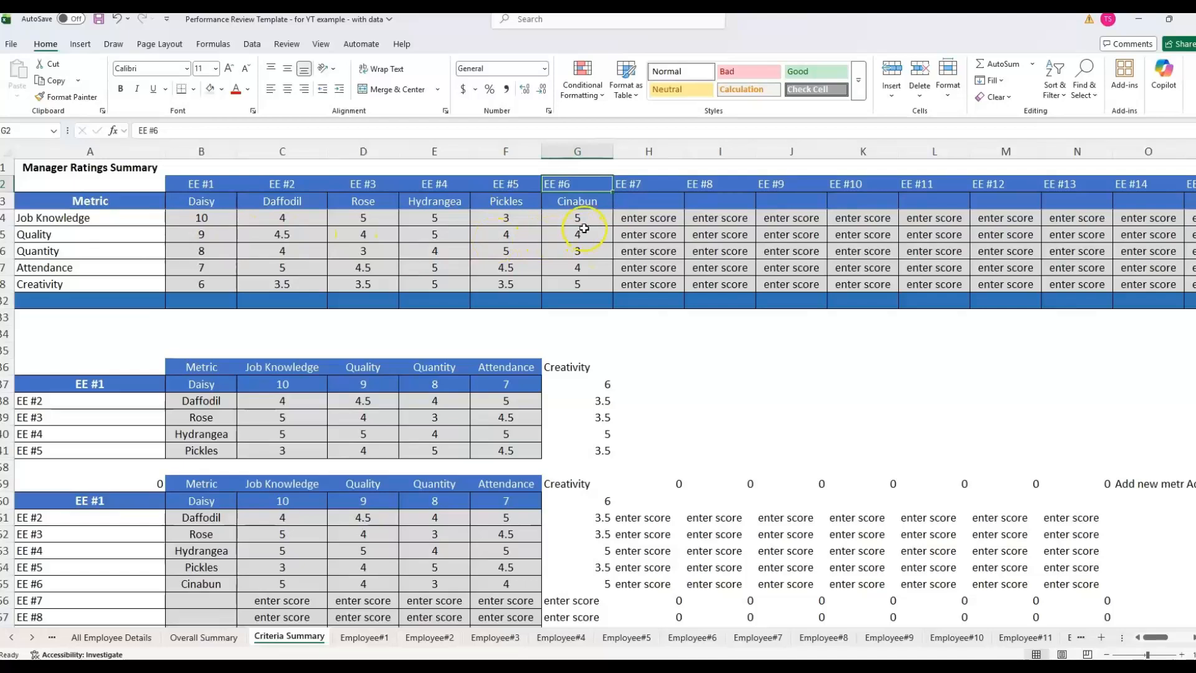
left_click(586, 498)
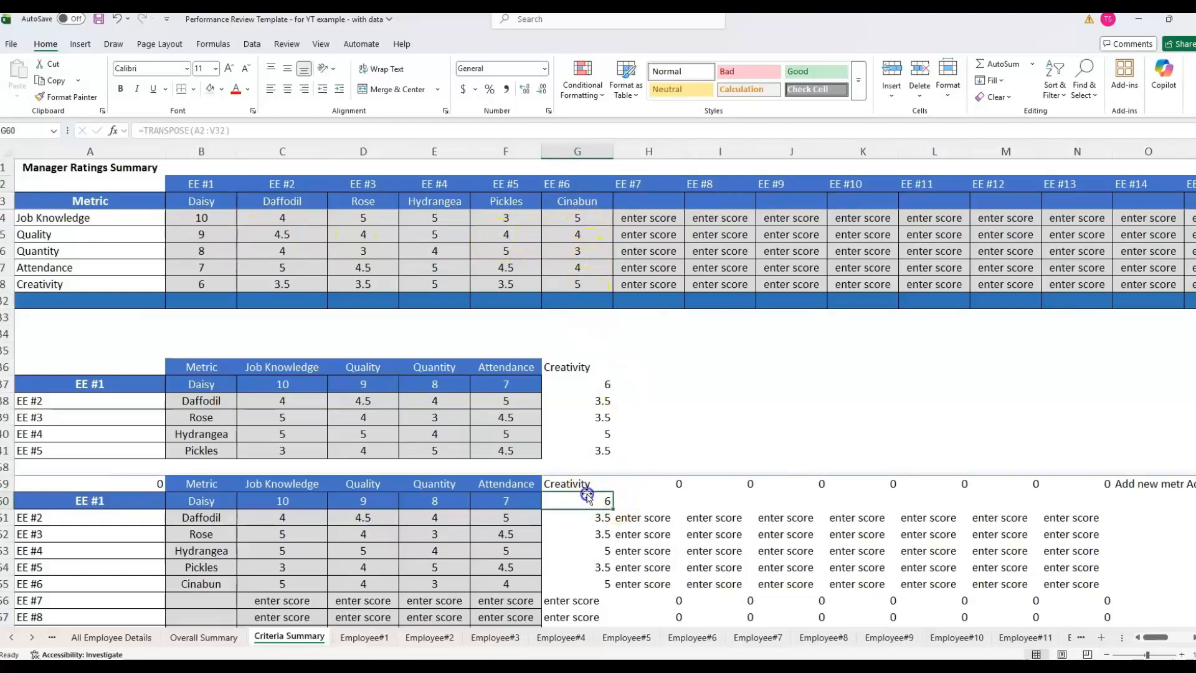
scroll(293, 536, "down", 3)
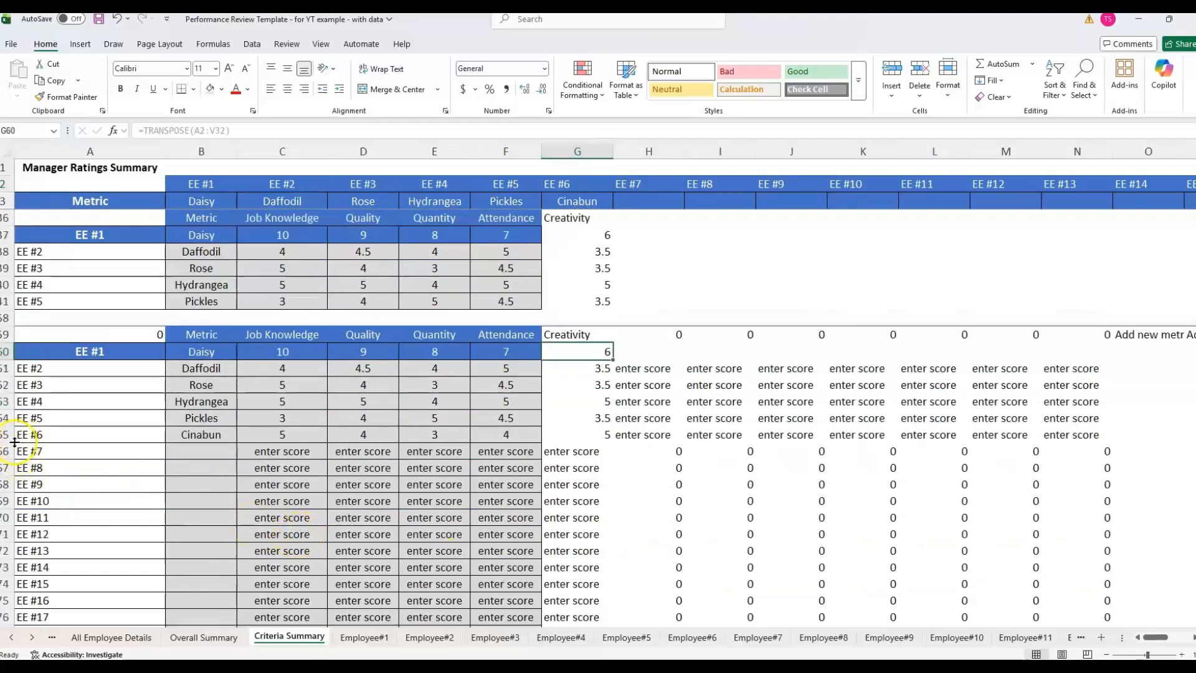
left_click(8, 434)
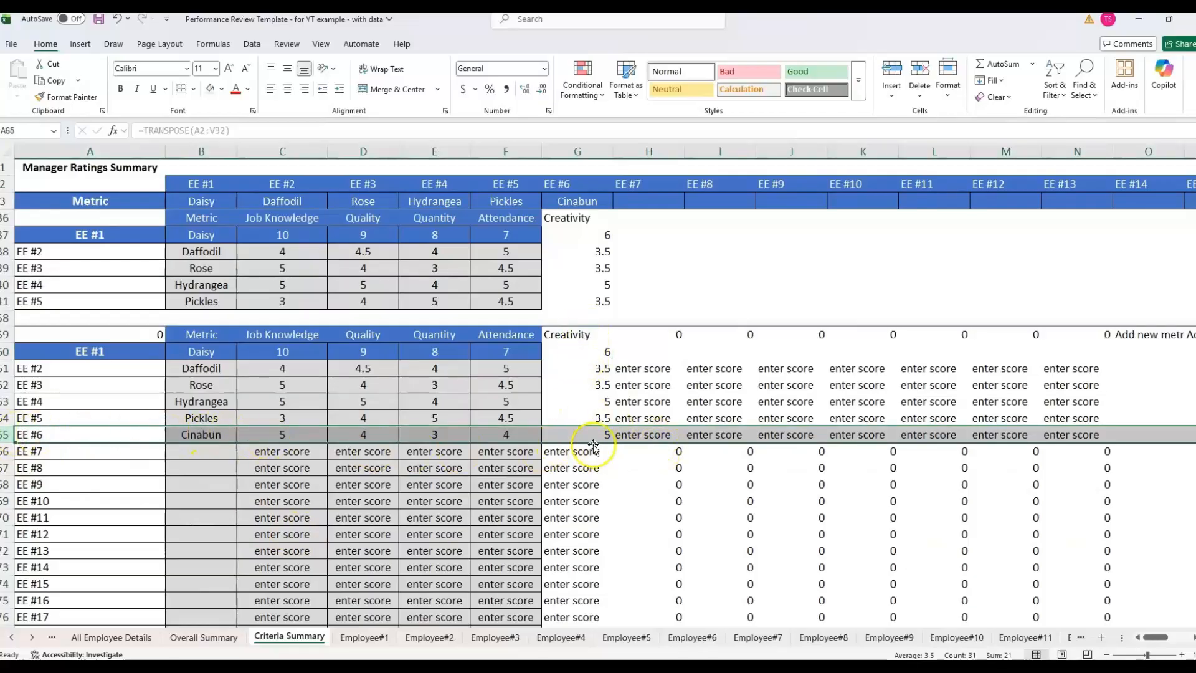
scroll(320, 419, "up", 3)
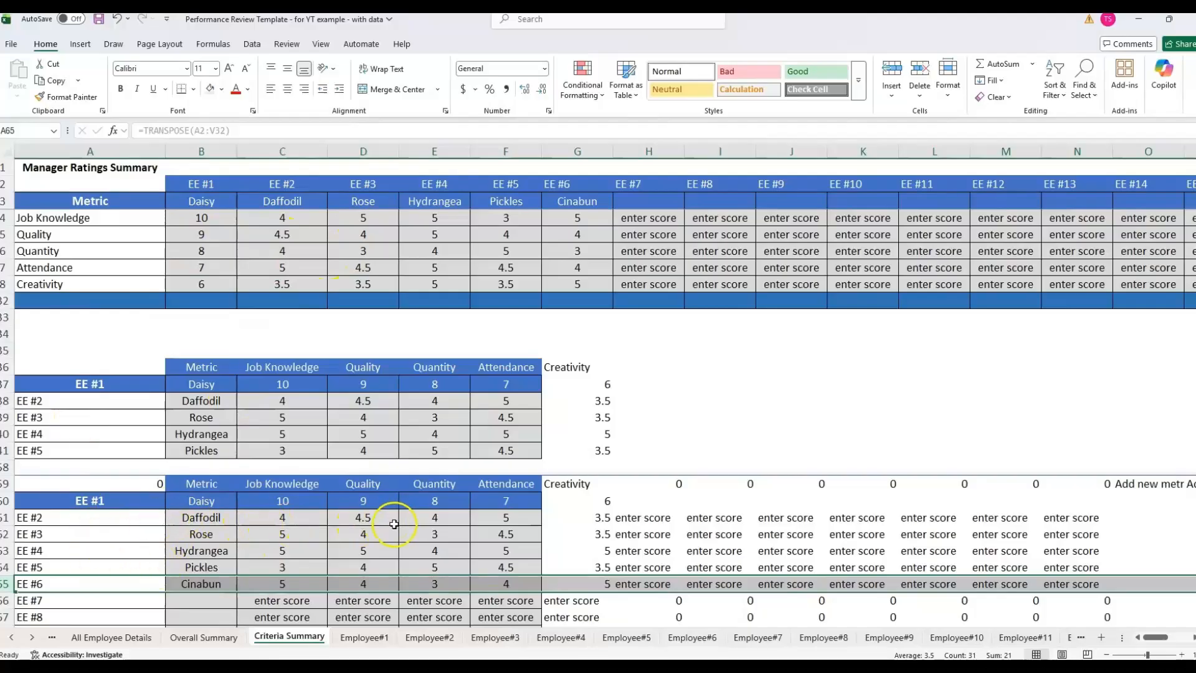
left_click_drag(100, 429, 614, 370)
left_click(531, 433)
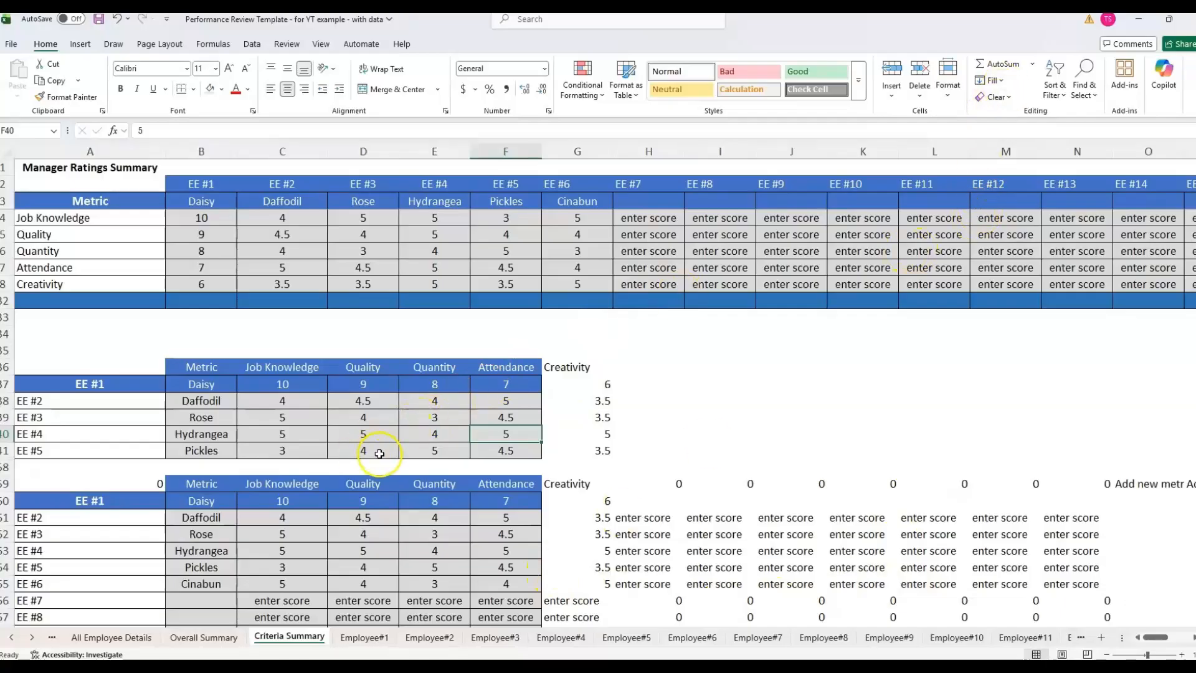
scroll(380, 454, "down", 4)
left_click_drag(87, 302, 100, 384)
key("ctrl+c")
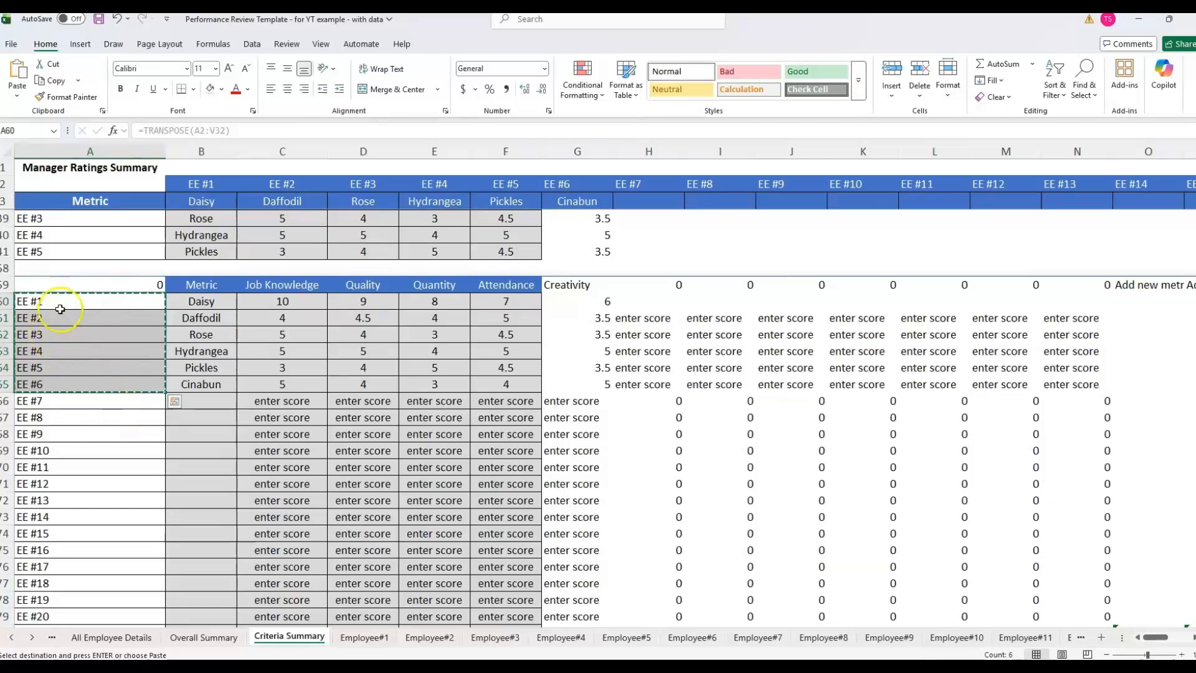
Copy the employee names and Job Knowledge scores in B60:C65 of the TRANSPOSE table and switch to the Merit Increase Worksheet workbook
left_click(216, 302)
left_click_drag(216, 301, 308, 384)
key("ctrl+c")
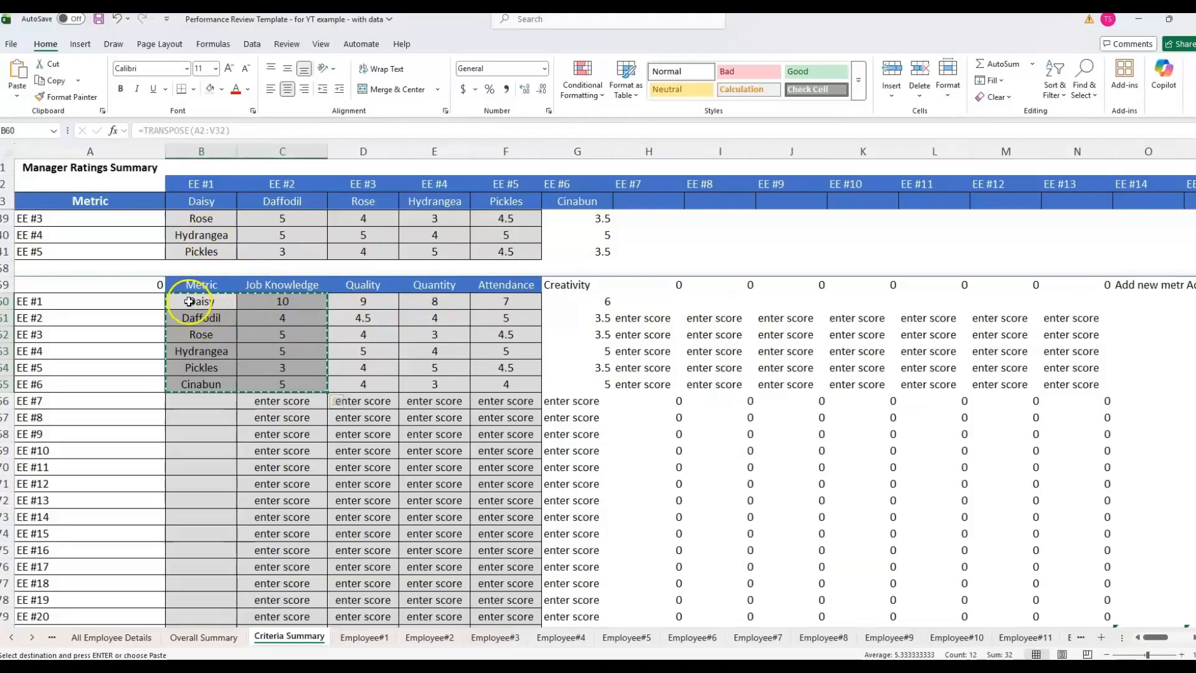
scroll(306, 593, "up", 4)
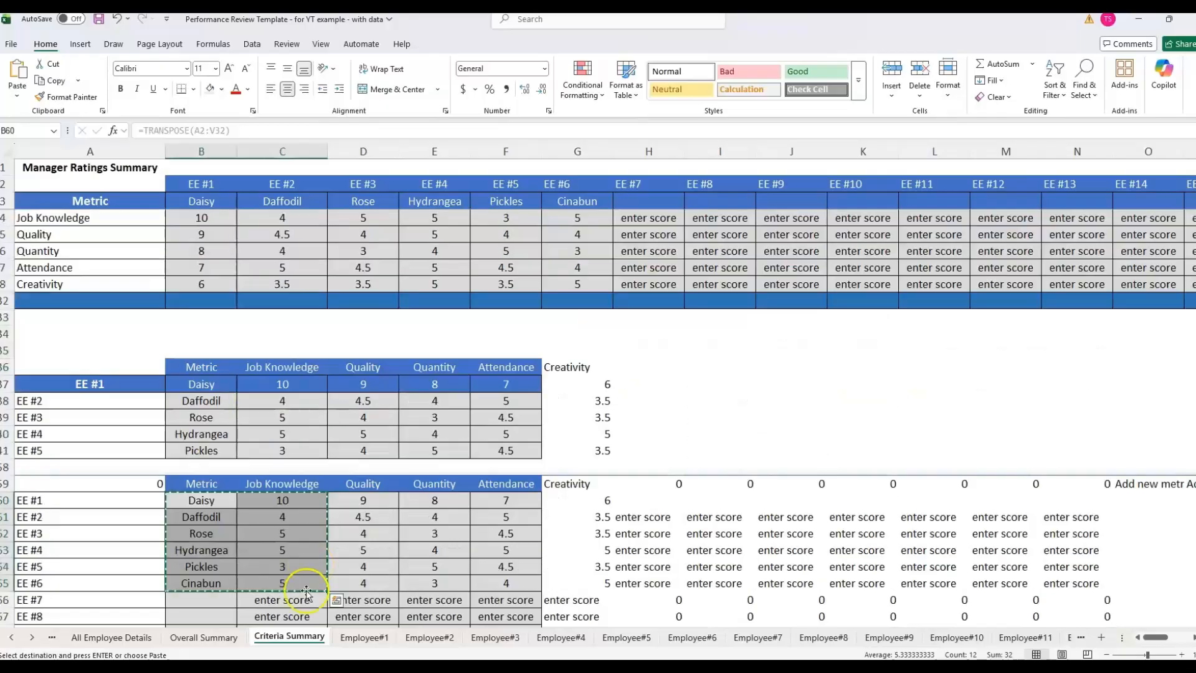
left_click(689, 671)
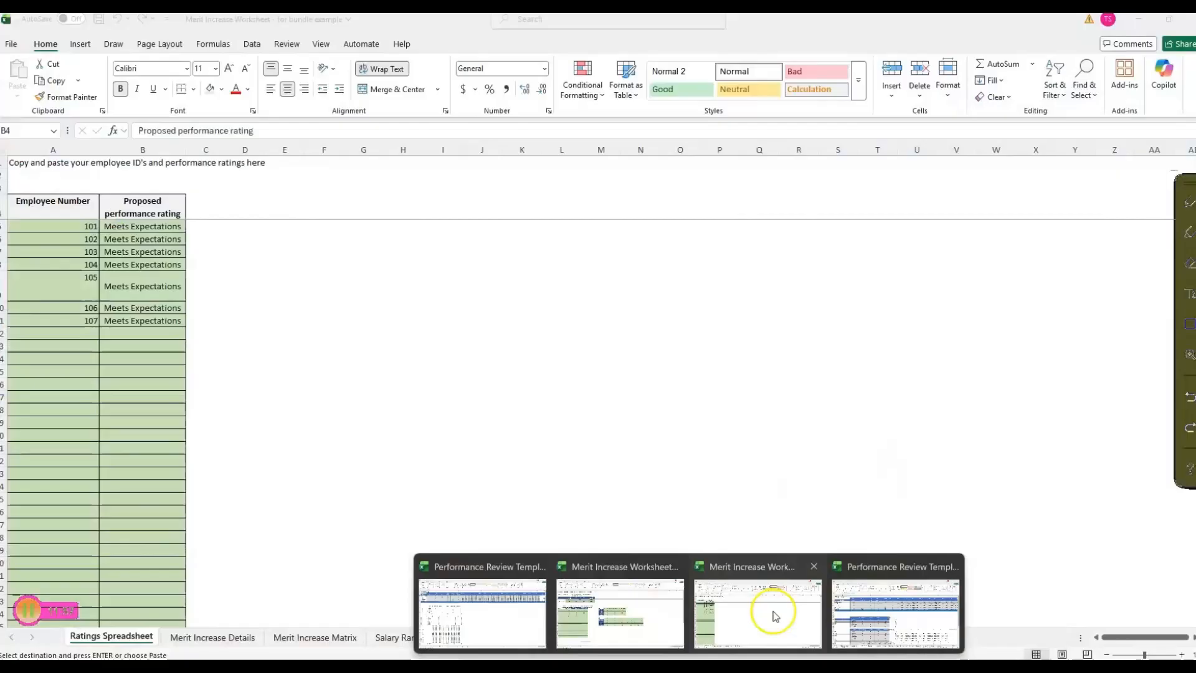
left_click(769, 611)
Paste the copied names and scores as values into the Ratings Spreadsheet sheet starting at A5
left_click(72, 227)
key("ctrl+v")
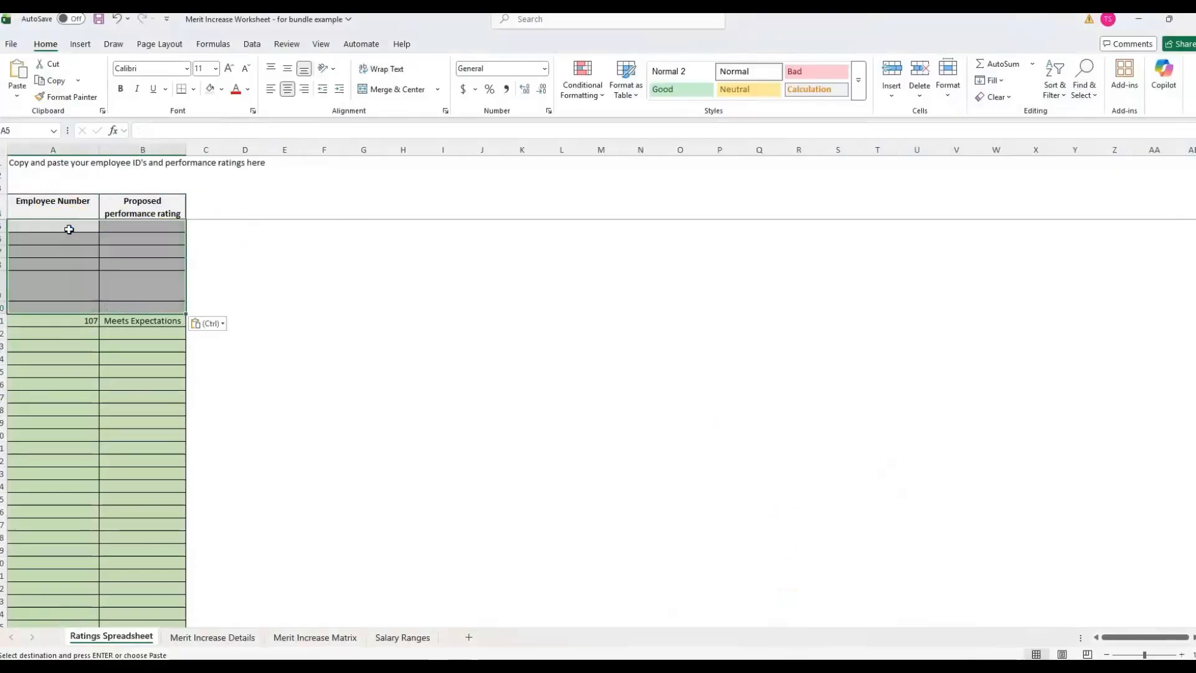
right_click(68, 230)
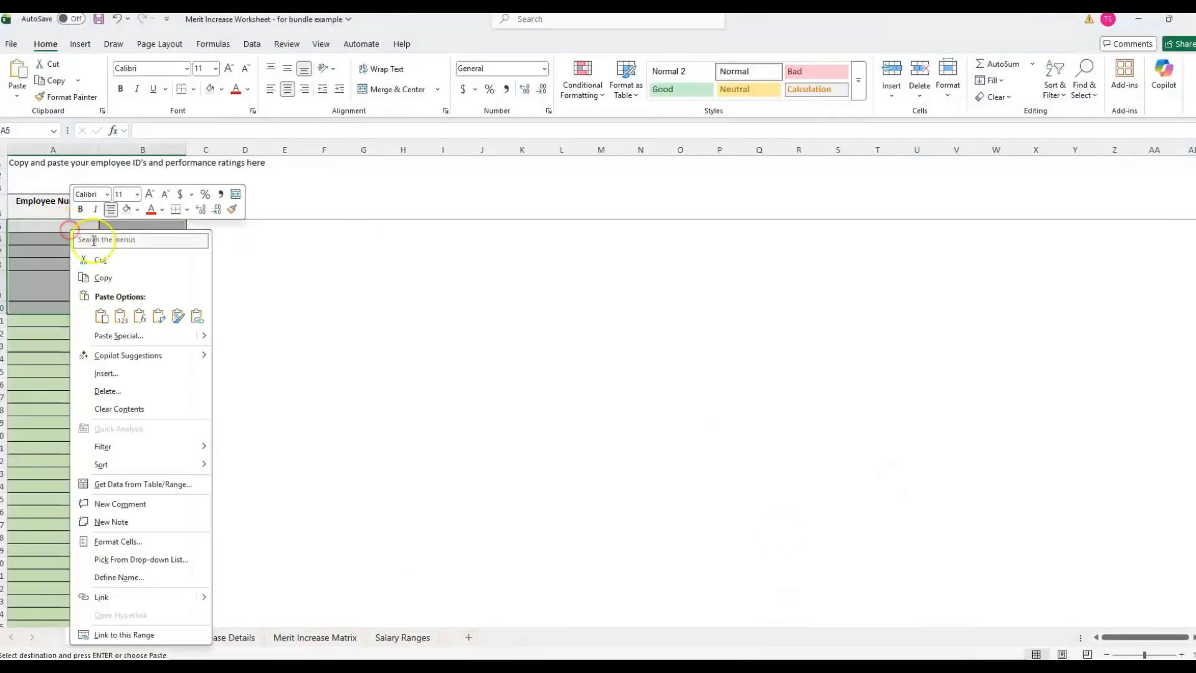
left_click(100, 334)
left_click(181, 336)
left_click(207, 453)
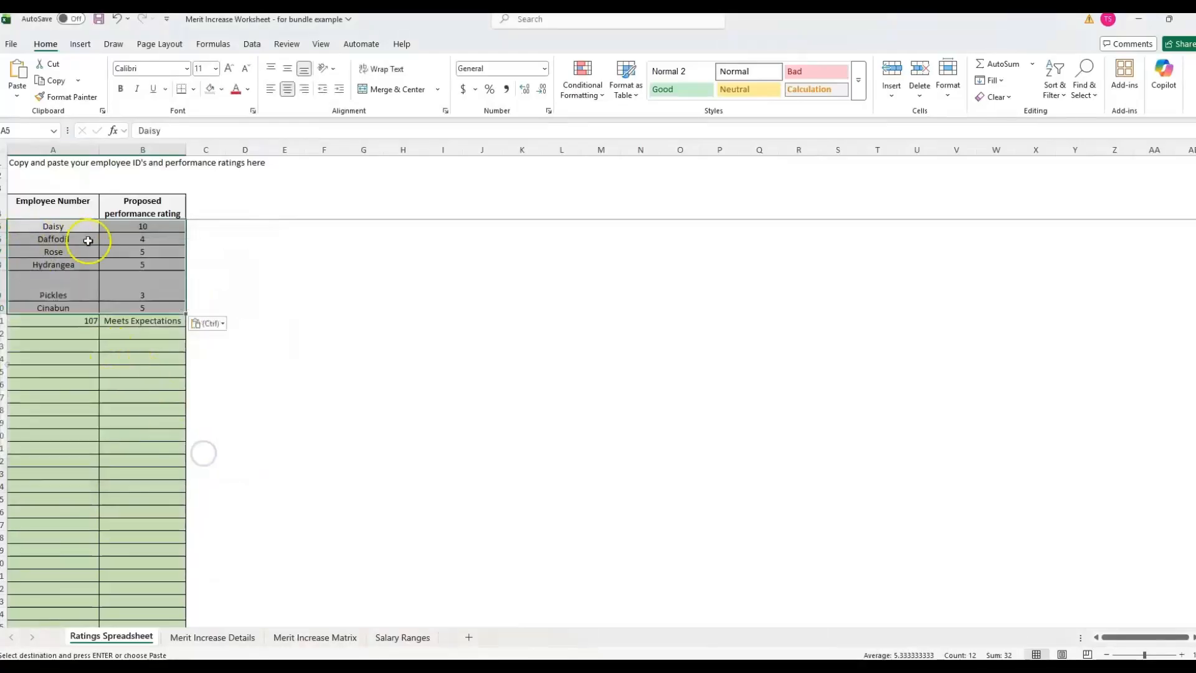
Clear the leftover employee number and rating in A11:B11 and review the pasted entries in the Employee Number column
left_click_drag(67, 321, 171, 323)
key("Delete")
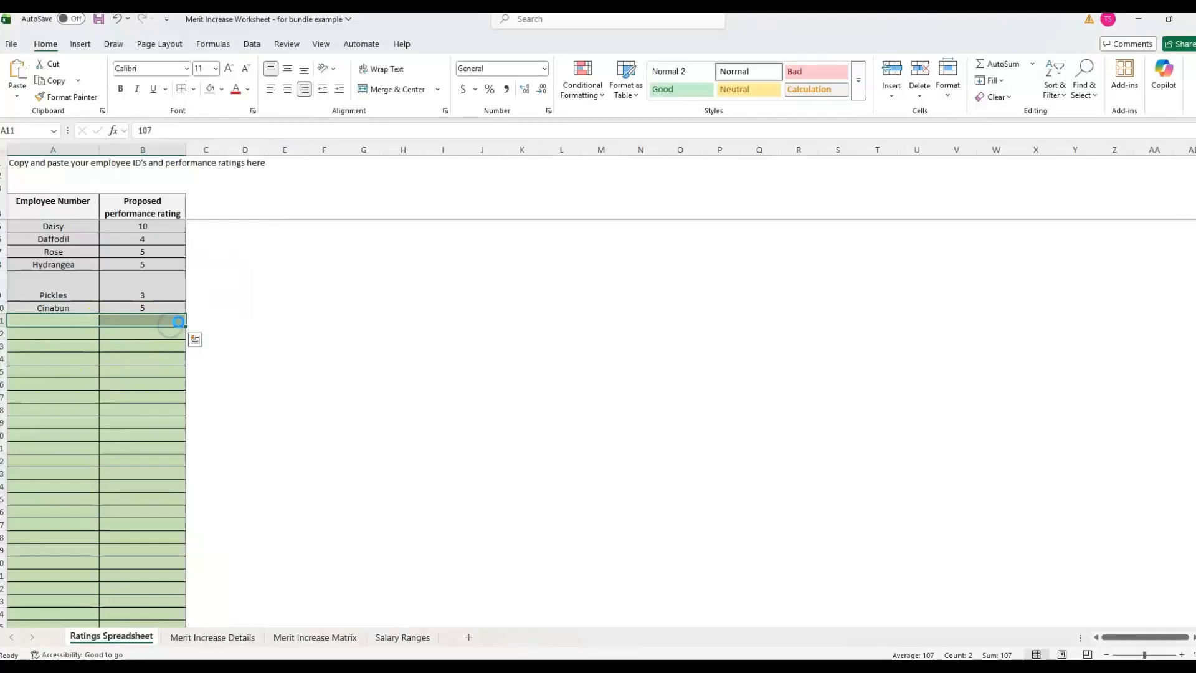
left_click_drag(85, 229, 104, 318)
left_click(76, 279)
key("Down")
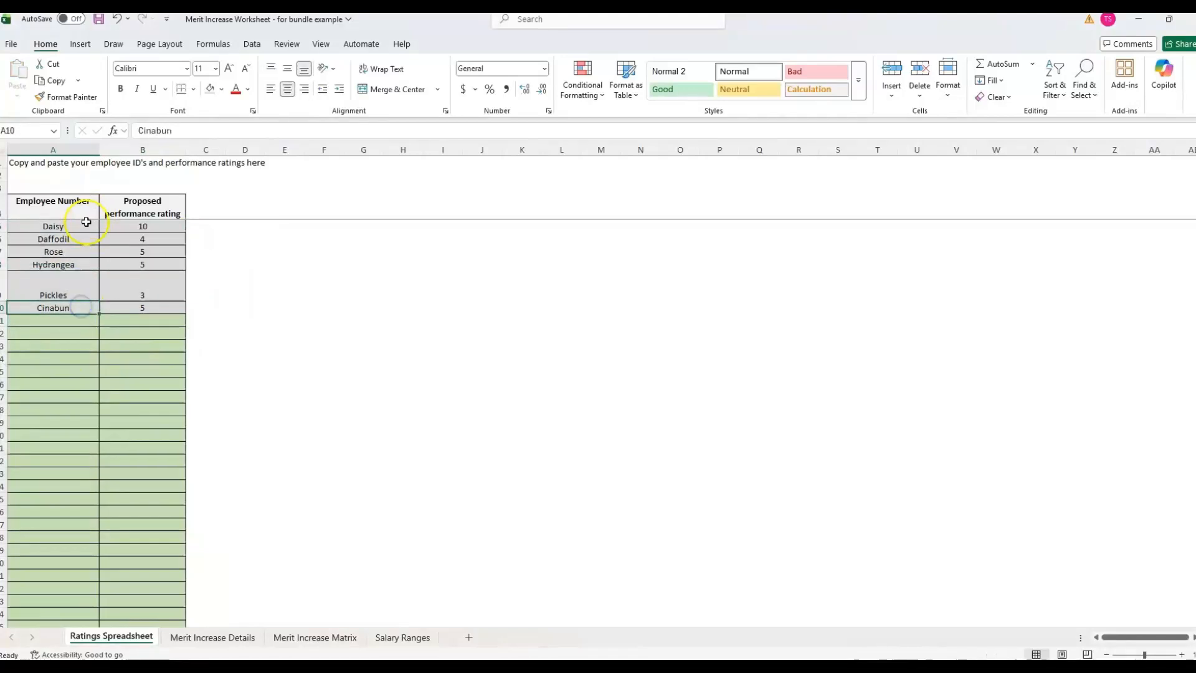
Review the Merit Increase Details calculations, the Ratings Spreadsheet entries and the Merit Increase Matrix sheet
left_click(252, 638)
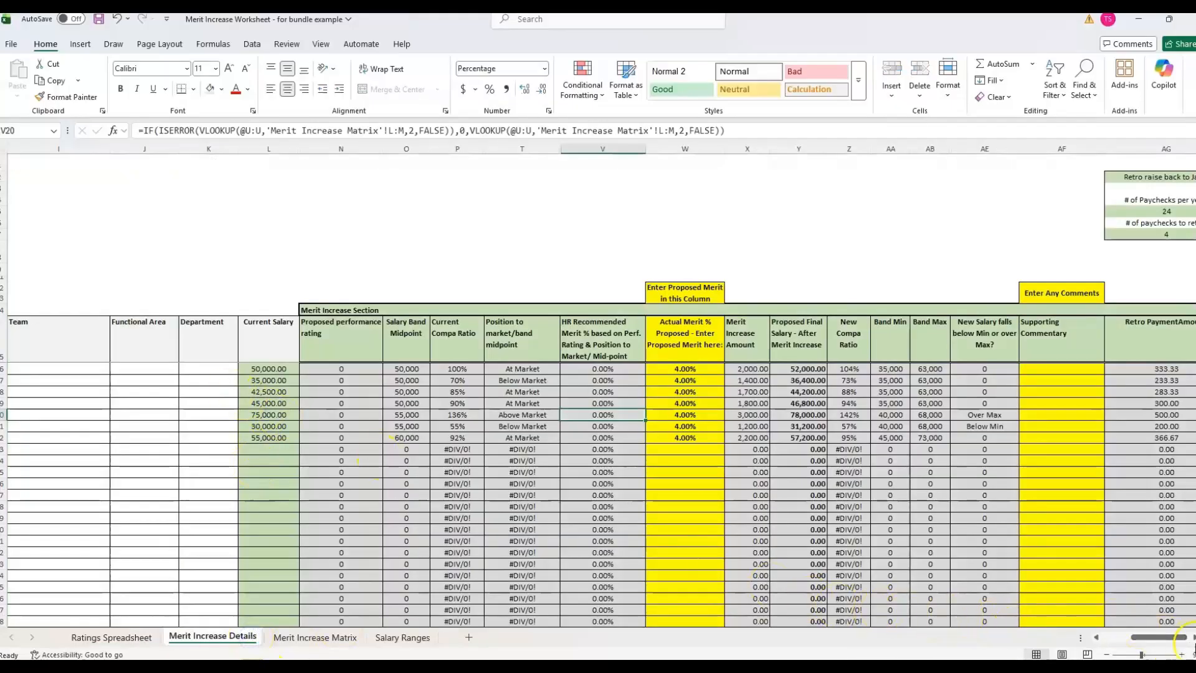
mouse_move(1154, 638)
left_mouse_down()
mouse_move(1075, 639)
mouse_move(1171, 639)
left_mouse_up()
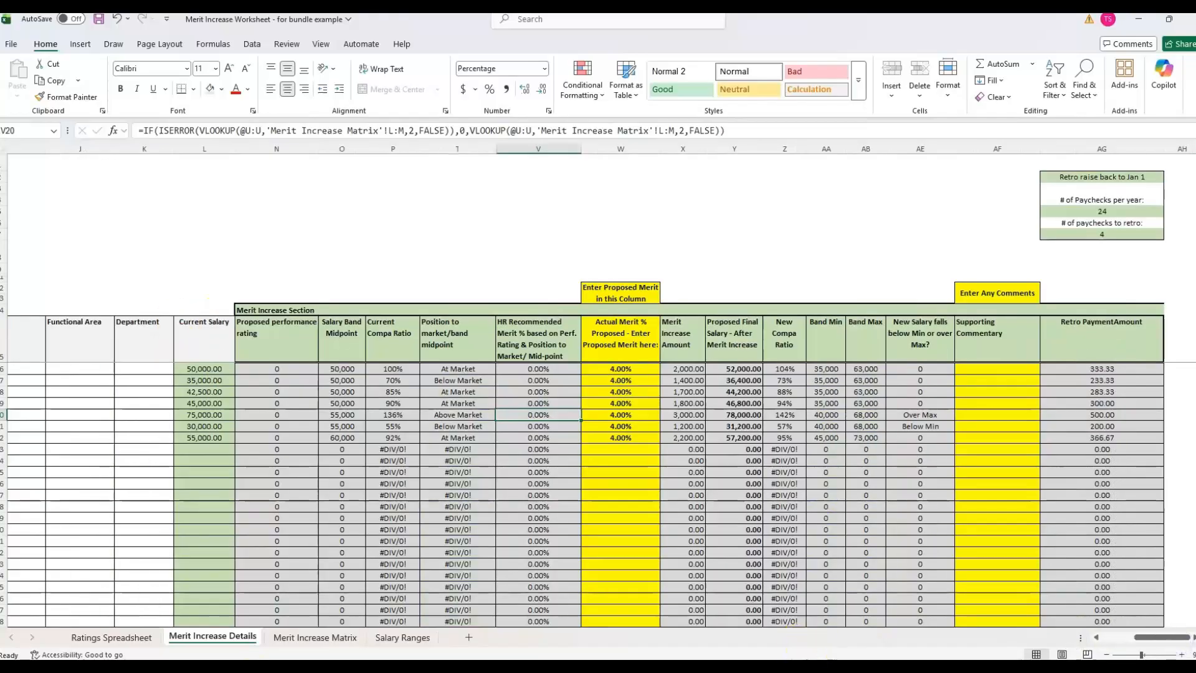
left_click(106, 637)
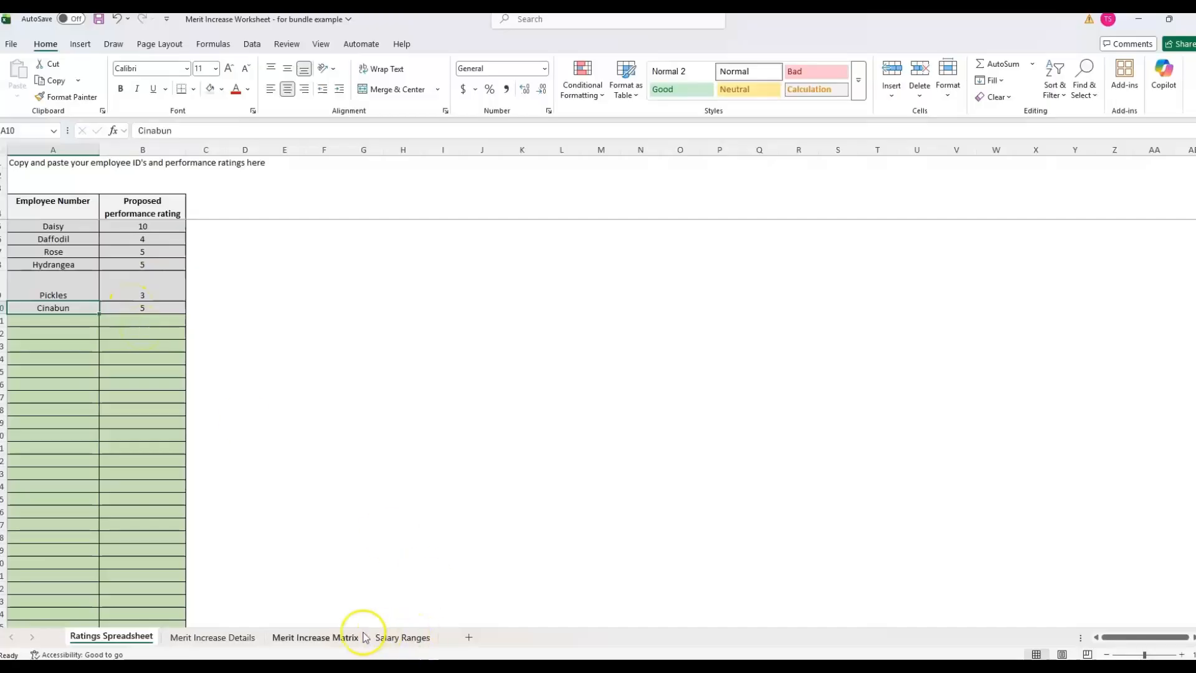
left_click(313, 637)
scroll(766, 427, "down", 1)
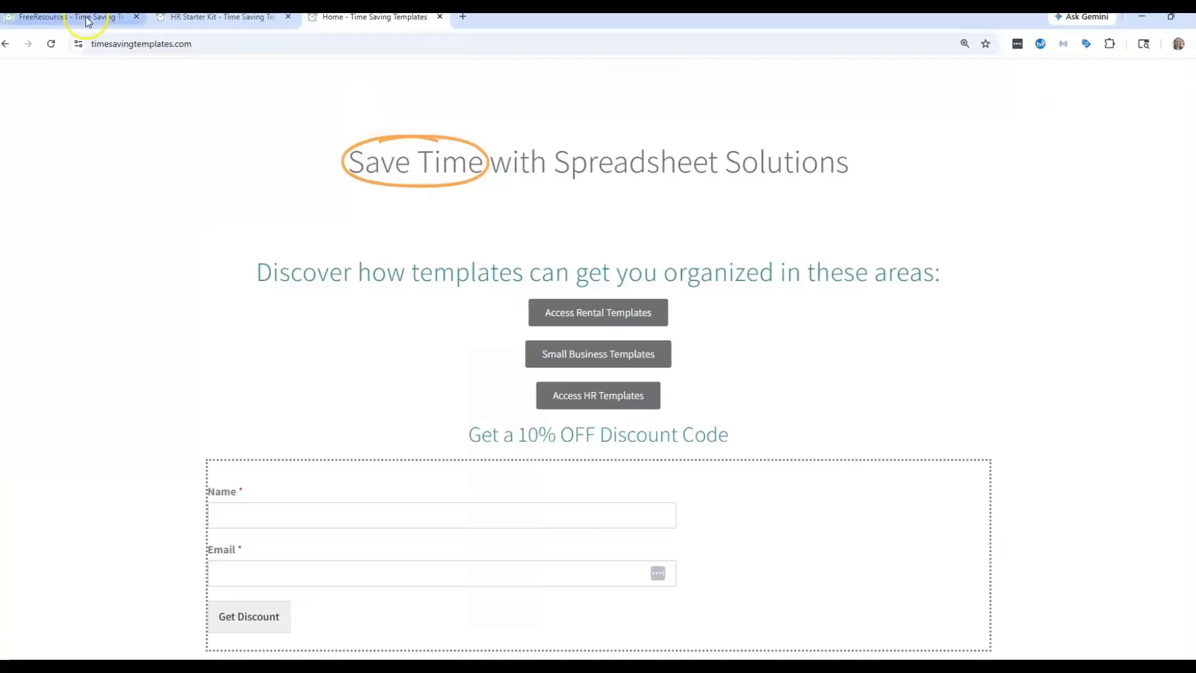
Browse the freebie categories and free video series on the Time Saving Templates FreeResources page in the browser
left_click(87, 22)
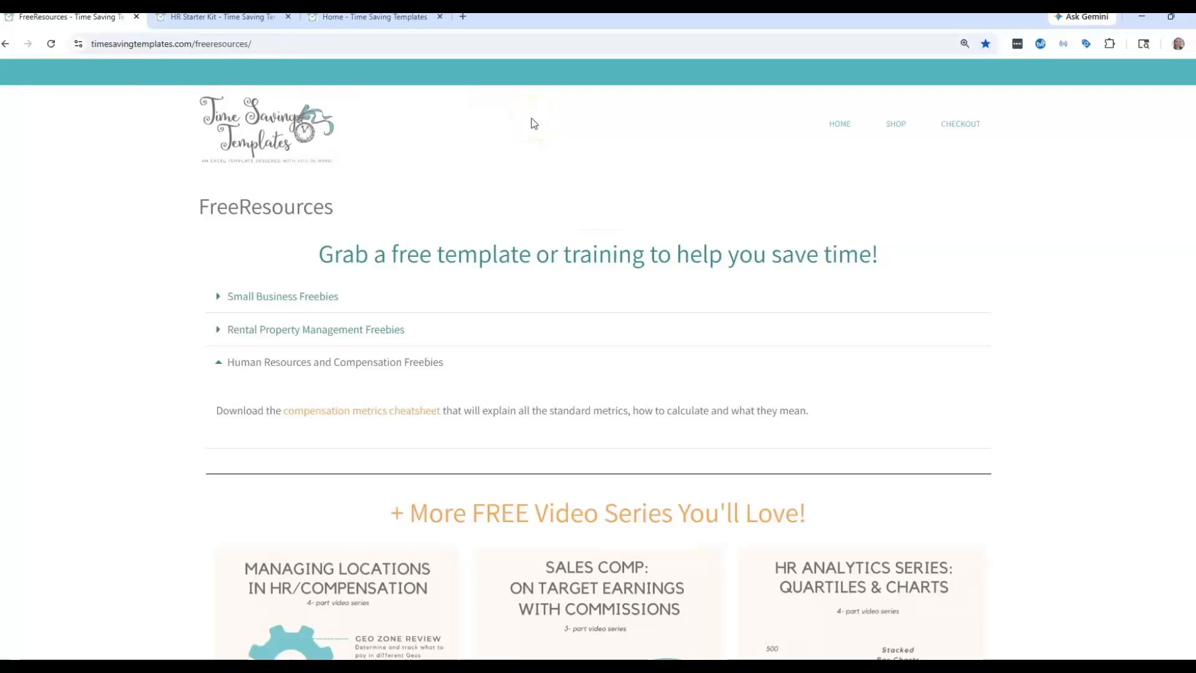
left_click(218, 366)
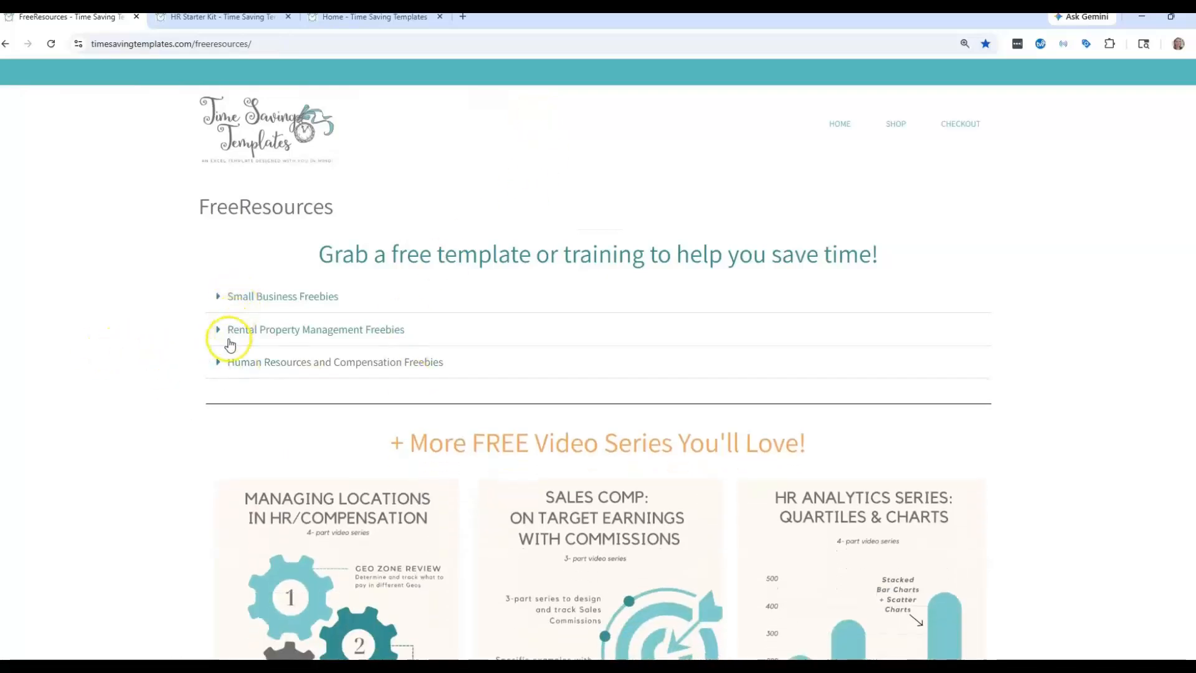
left_click(220, 298)
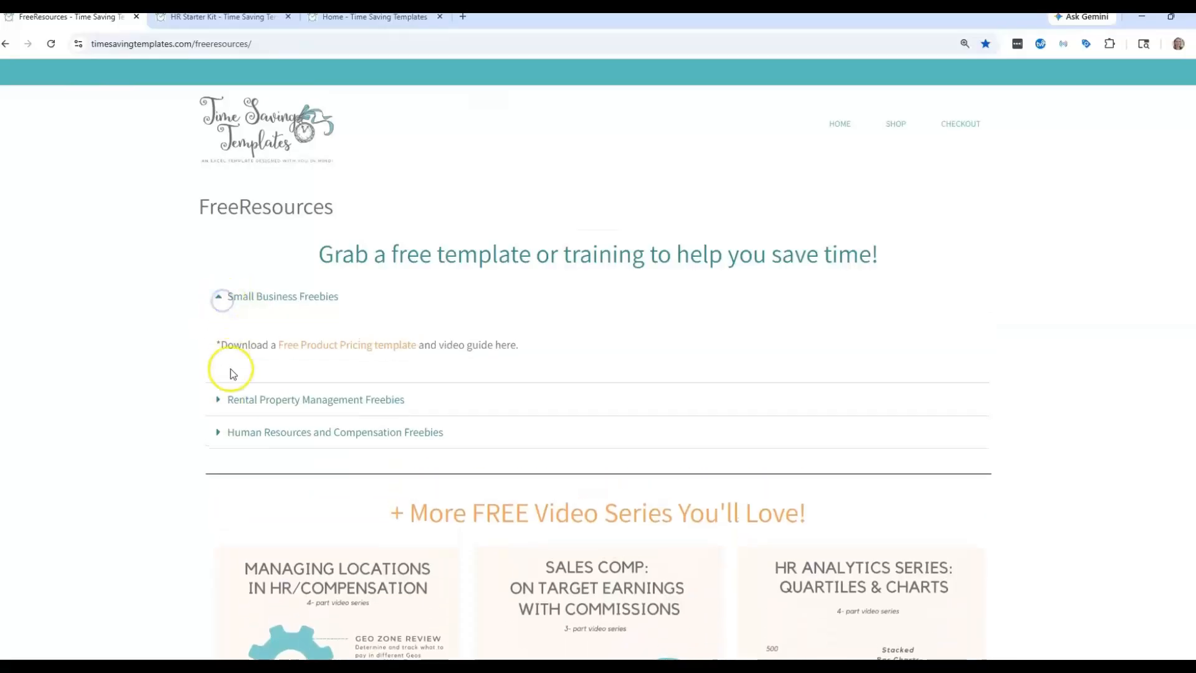
left_click(218, 298)
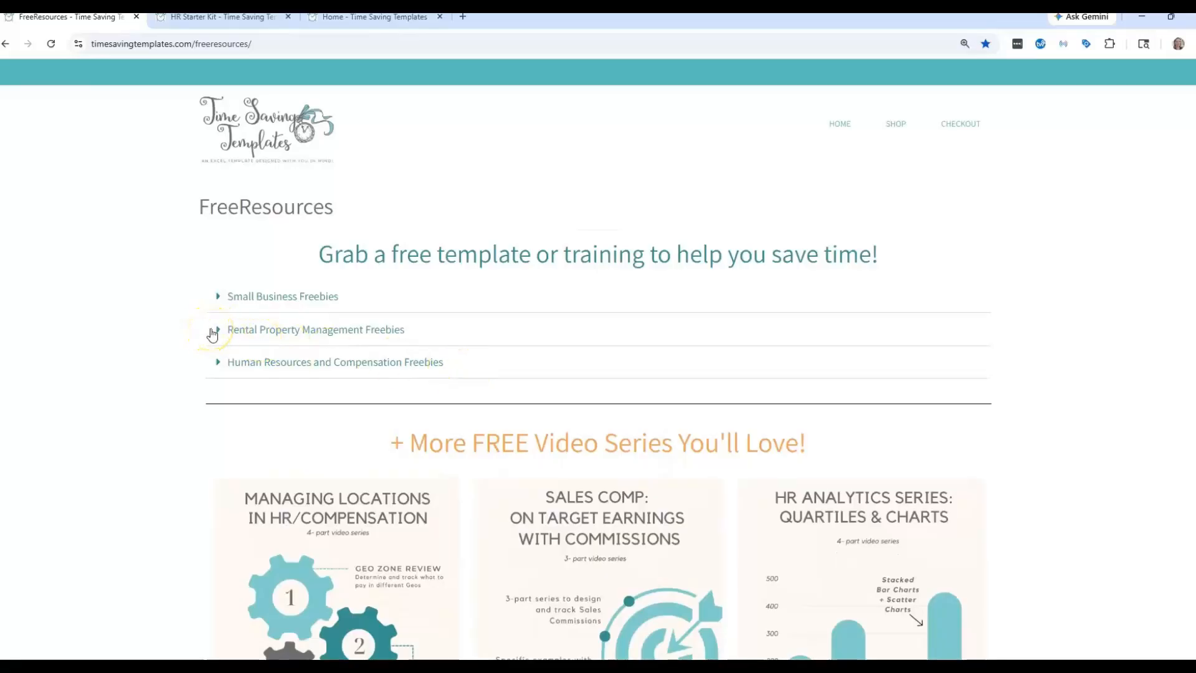
scroll(663, 360, "down", 4)
scroll(289, 438, "down", 1)
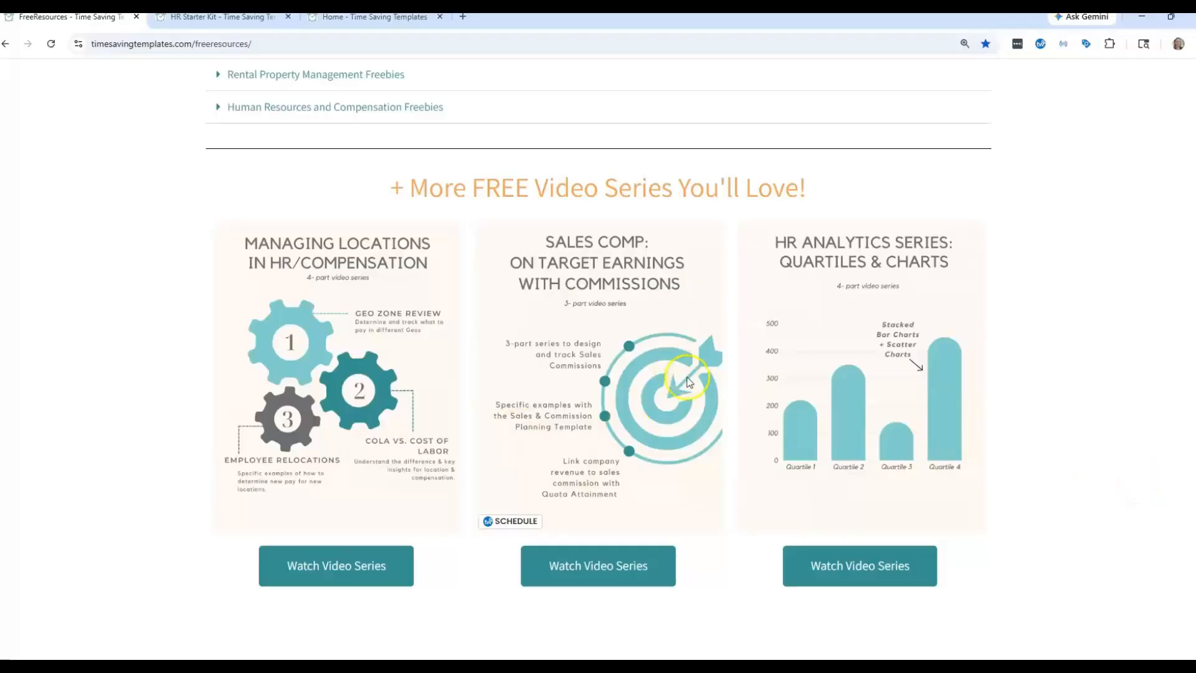
scroll(647, 406, "up", 4)
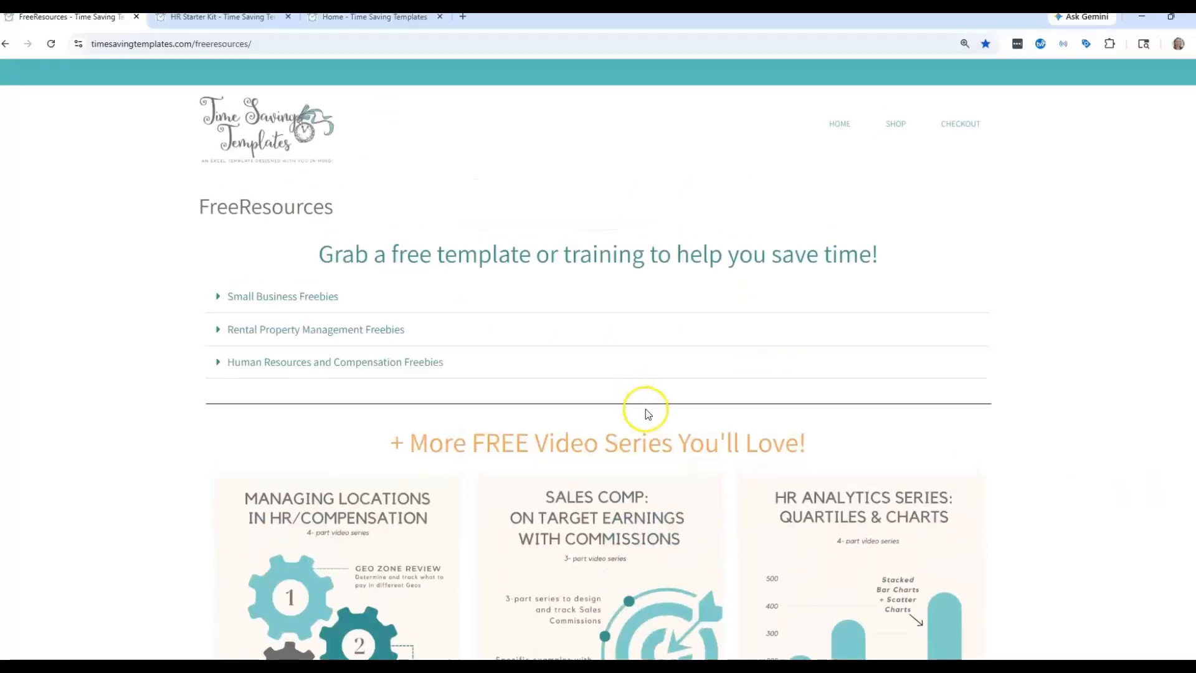
Look through the HR Starter Kit page's list of included templates and its 7 Essential HR Templates picture
left_click(257, 27)
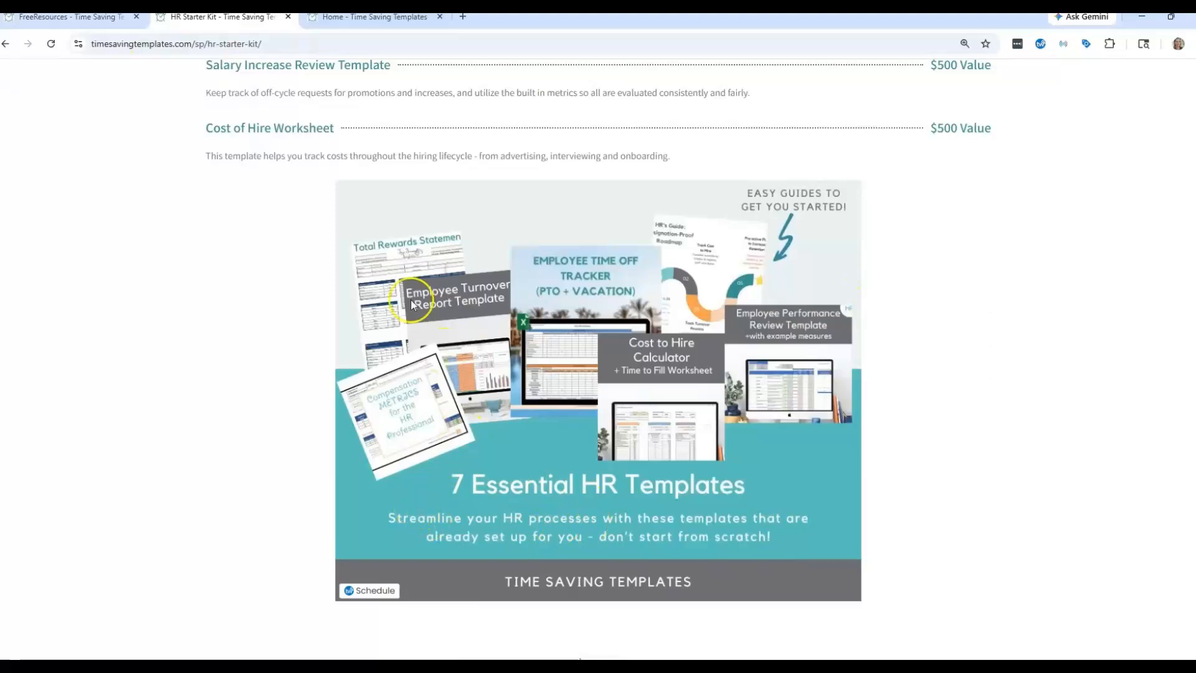
scroll(935, 536, "up", 1)
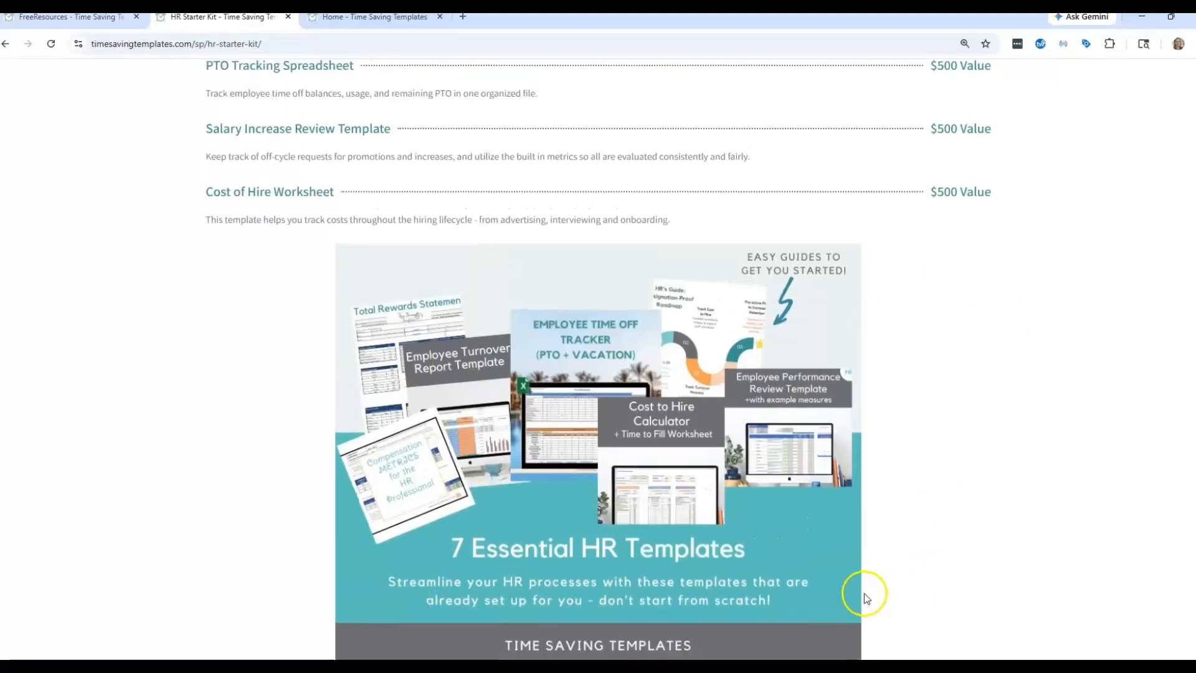
scroll(810, 427, "up", 7)
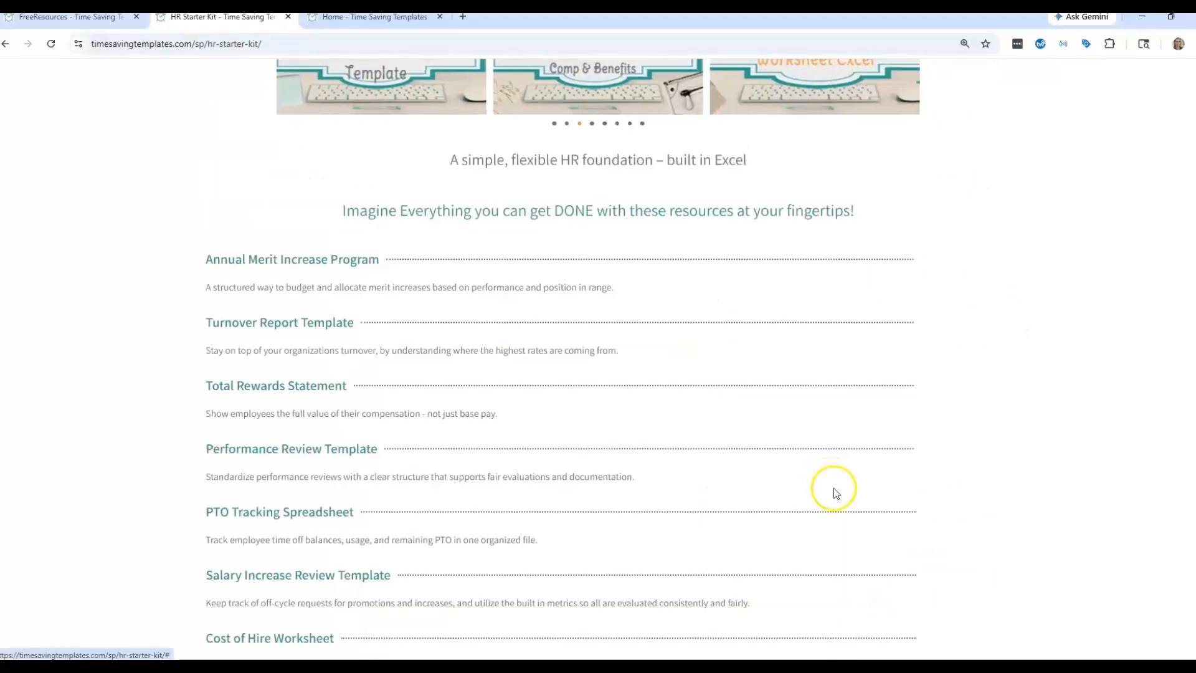
scroll(834, 488, "down", 1)
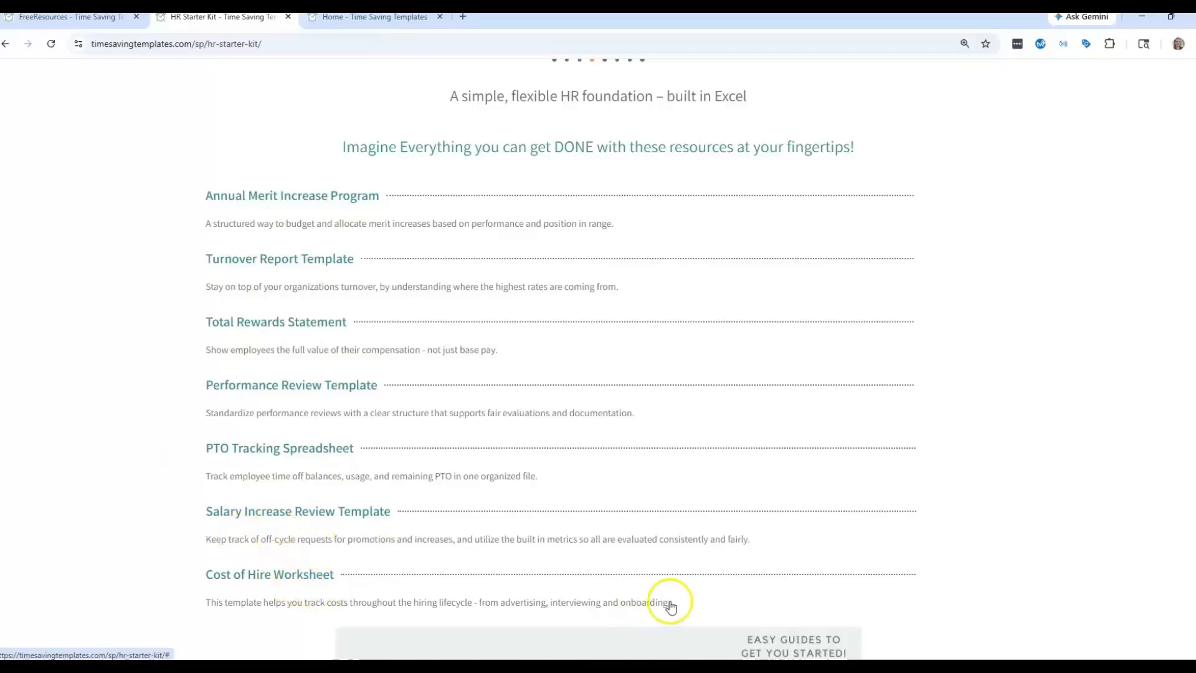
scroll(705, 593, "down", 6)
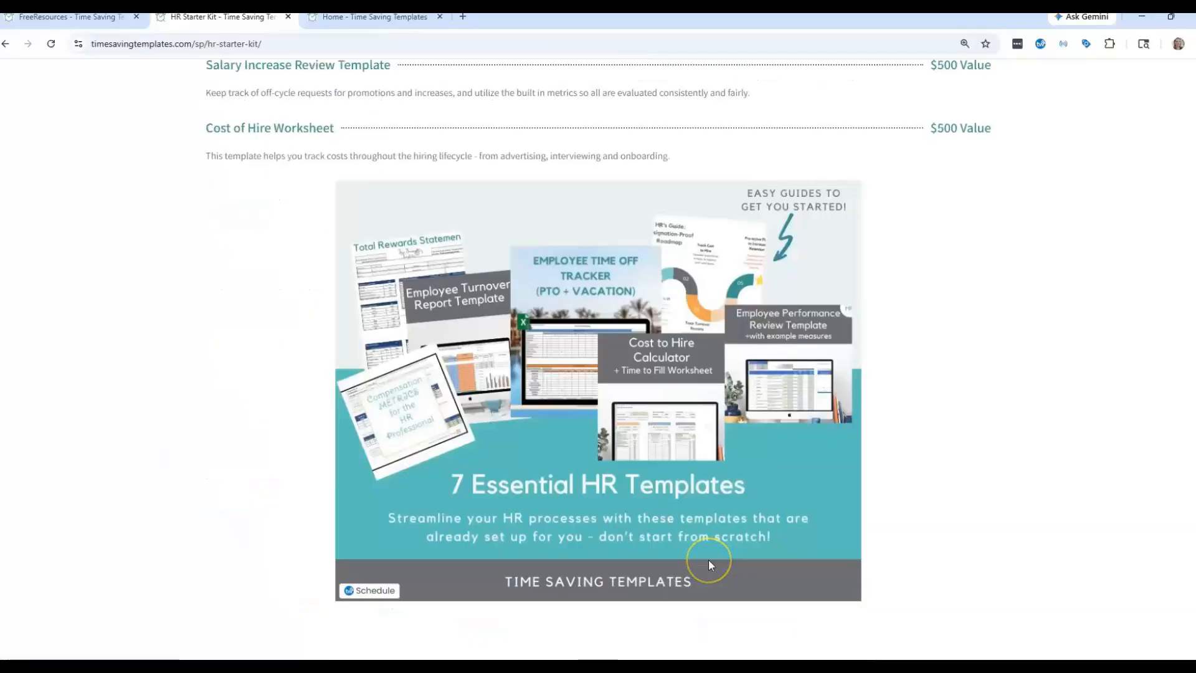